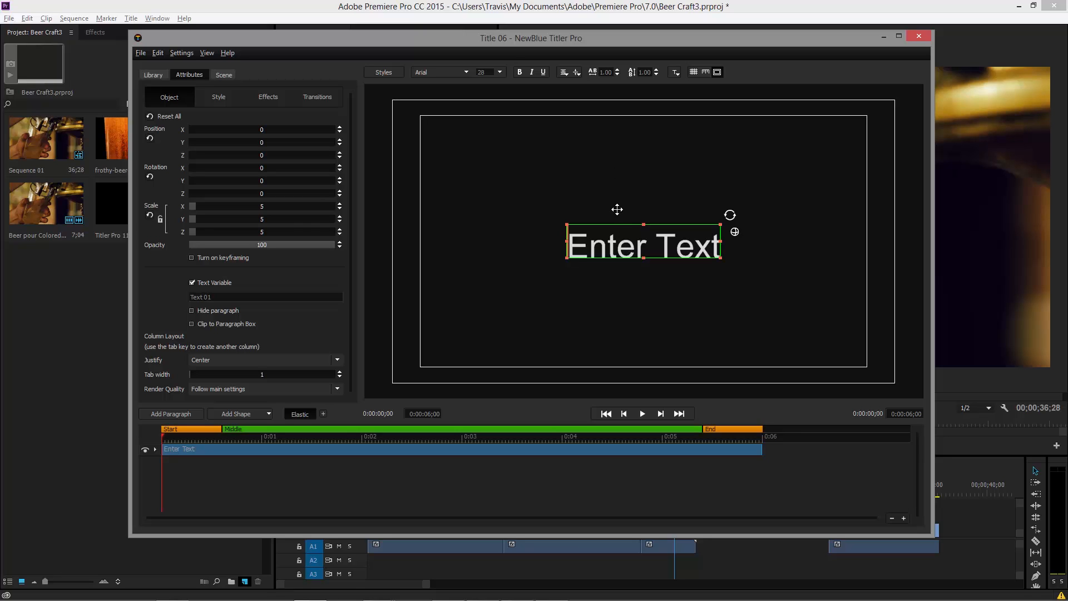
Replace the placeholder title text with BEER on the first line and CRAFT on the second.
{"action": "left_click", "coordinate": [616, 241]}
{"action": "key", "text": "ctrl+a"}
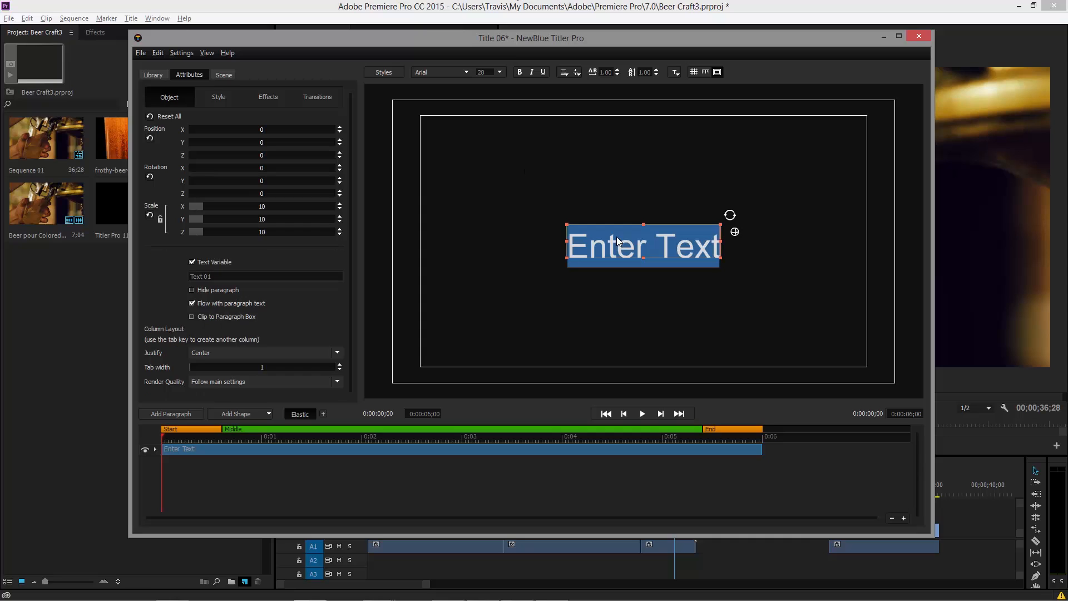
{"action": "type", "text": "BEER"}
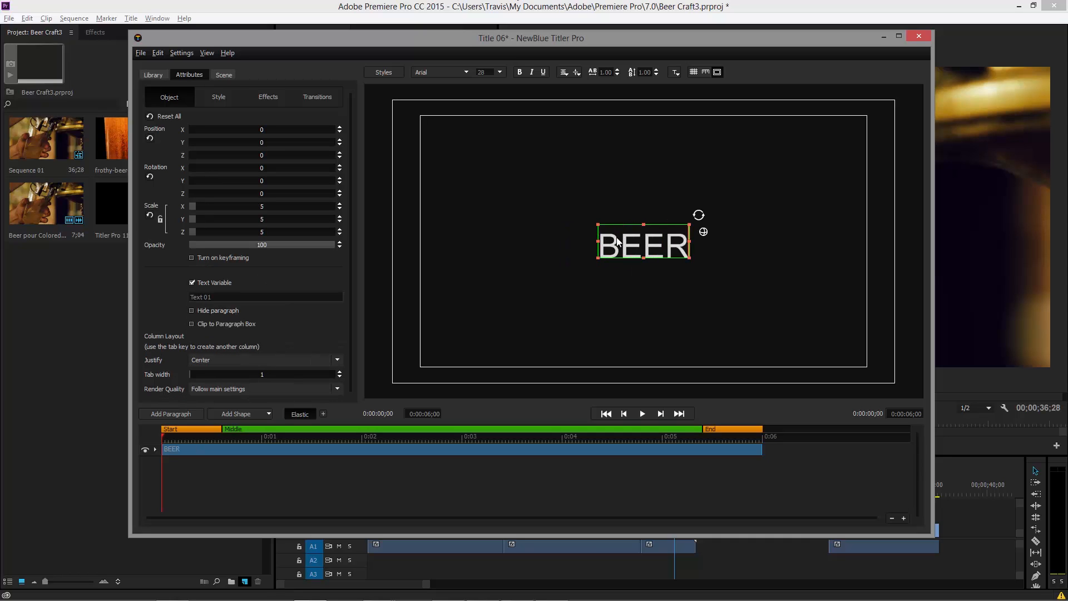
{"action": "key", "text": "Escape"}
{"action": "type", "text": "CRAFT"}
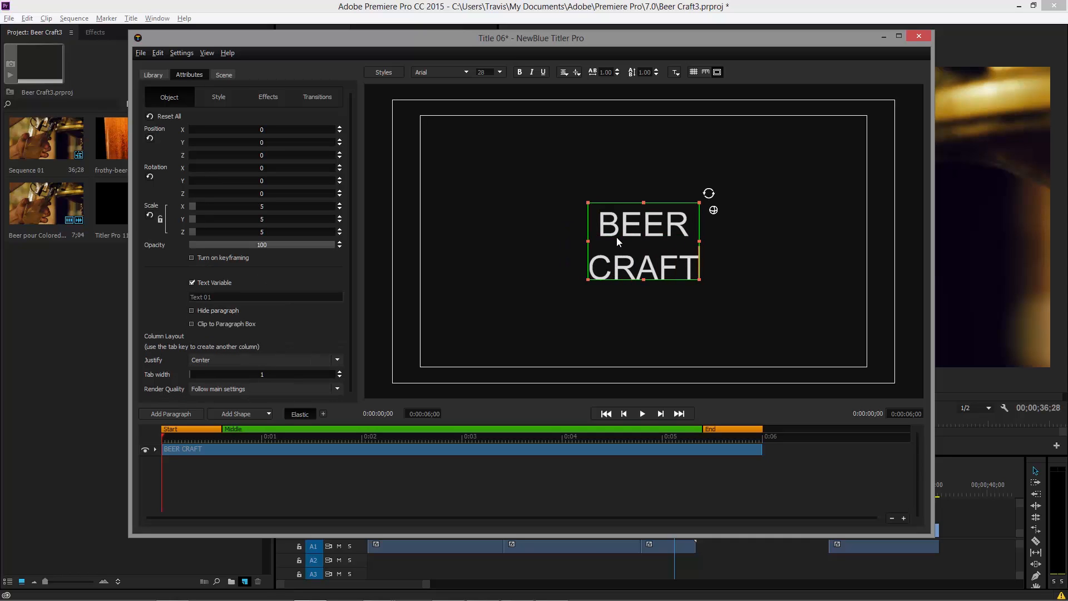
Set the BEER CRAFT title's font to Berlin Sans FB Demi.
{"action": "left_click", "coordinate": [465, 73]}
{"action": "key", "text": "Down"}
{"action": "key", "text": "Down"}
{"action": "key", "text": "Down"}
{"action": "key", "text": "Down"}
{"action": "key", "text": "Down"}
{"action": "key", "text": "Down"}
{"action": "key", "text": "Down"}
{"action": "key", "text": "Down"}
{"action": "key", "text": "Down"}
{"action": "key", "text": "Down"}
{"action": "key", "text": "Down"}
{"action": "key", "text": "Down"}
{"action": "key", "text": "Down"}
{"action": "key", "text": "Down"}
{"action": "key", "text": "Down"}
{"action": "key", "text": "Down"}
{"action": "key", "text": "Down"}
{"action": "key", "text": "Down"}
{"action": "key", "text": "Down"}
{"action": "key", "text": "Down"}
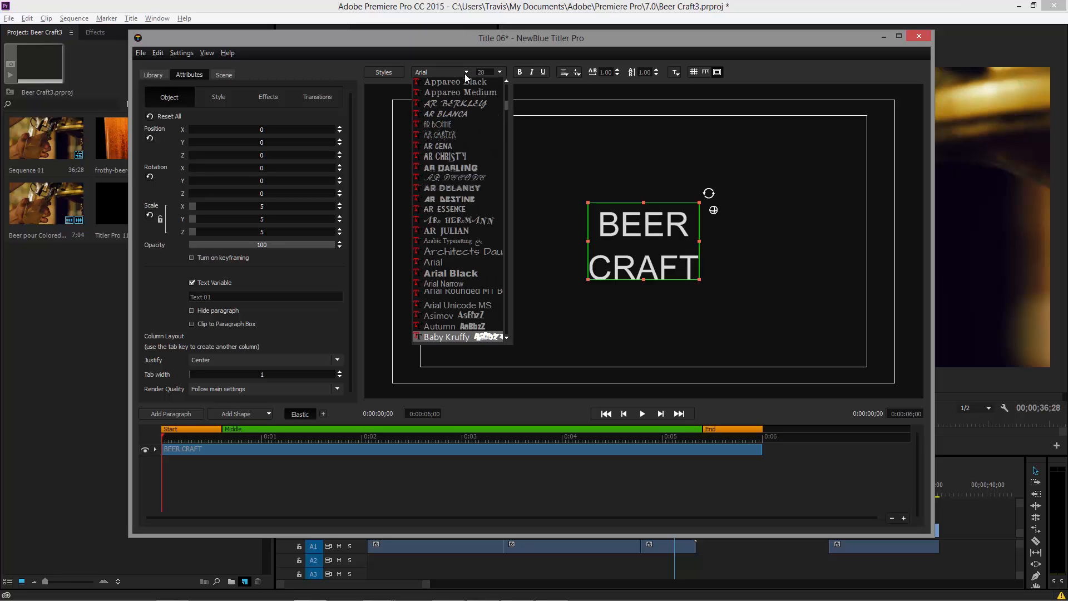
{"action": "key", "text": "Down"}
{"action": "key", "text": "Down"}
{"action": "key", "text": "Down"}
{"action": "key", "text": "Down"}
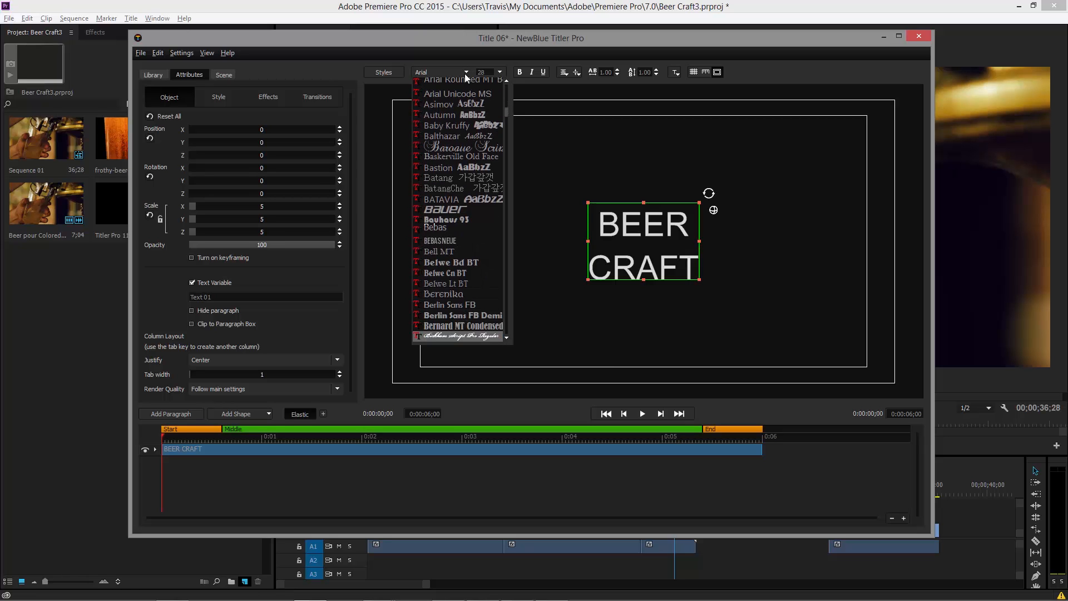
{"action": "key", "text": "Up"}
{"action": "key", "text": "Up"}
{"action": "key", "text": "Return"}
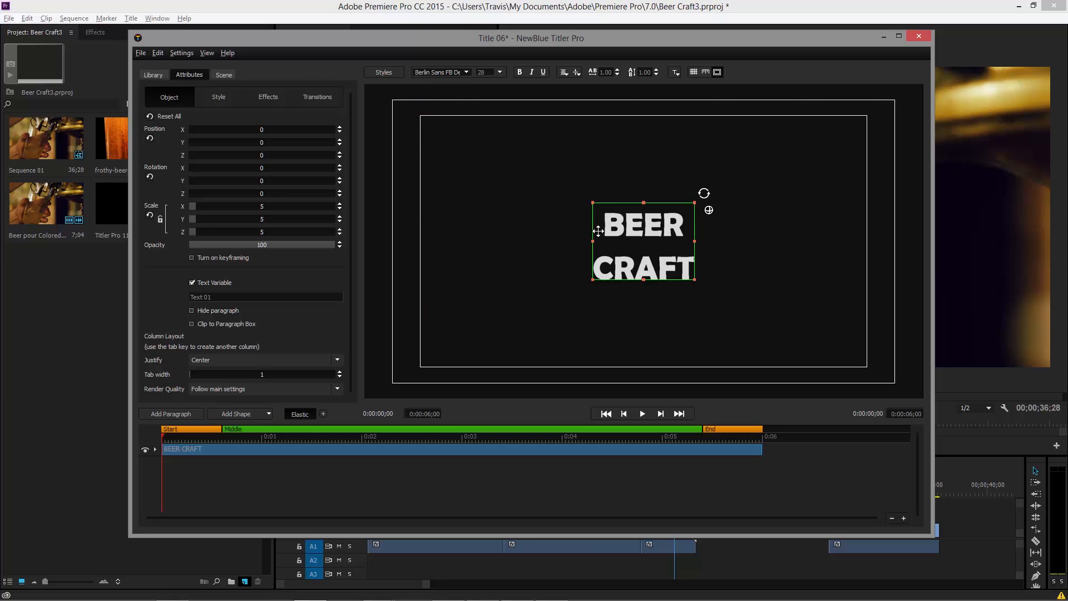
Tighten the title's line spacing to 0.65 and enlarge it to a uniform scale of about 9.7.
{"action": "left_click", "coordinate": [656, 75]}
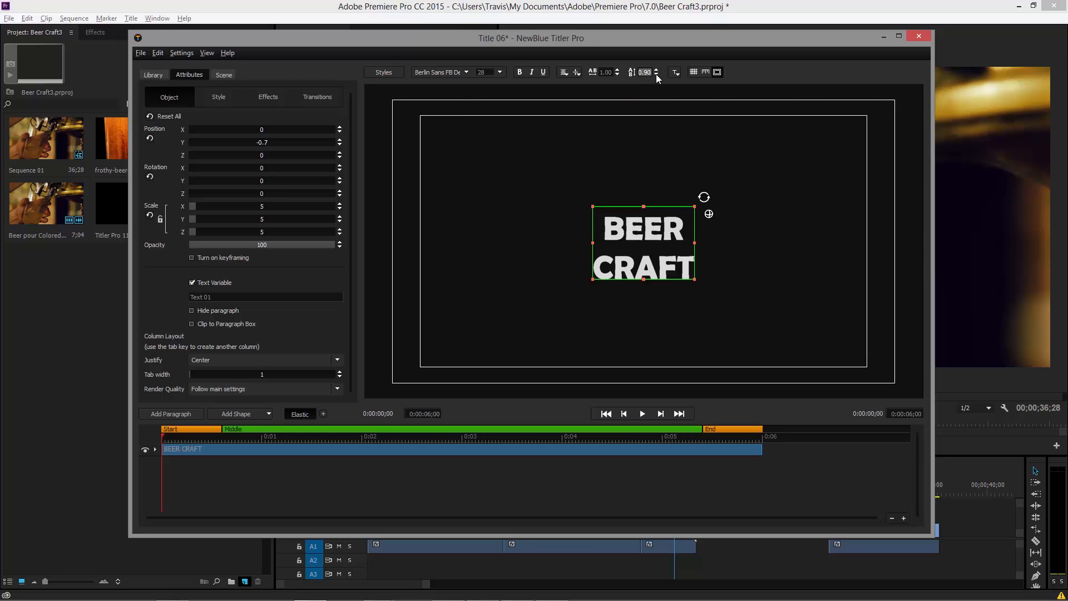
{"action": "left_click", "coordinate": [656, 74]}
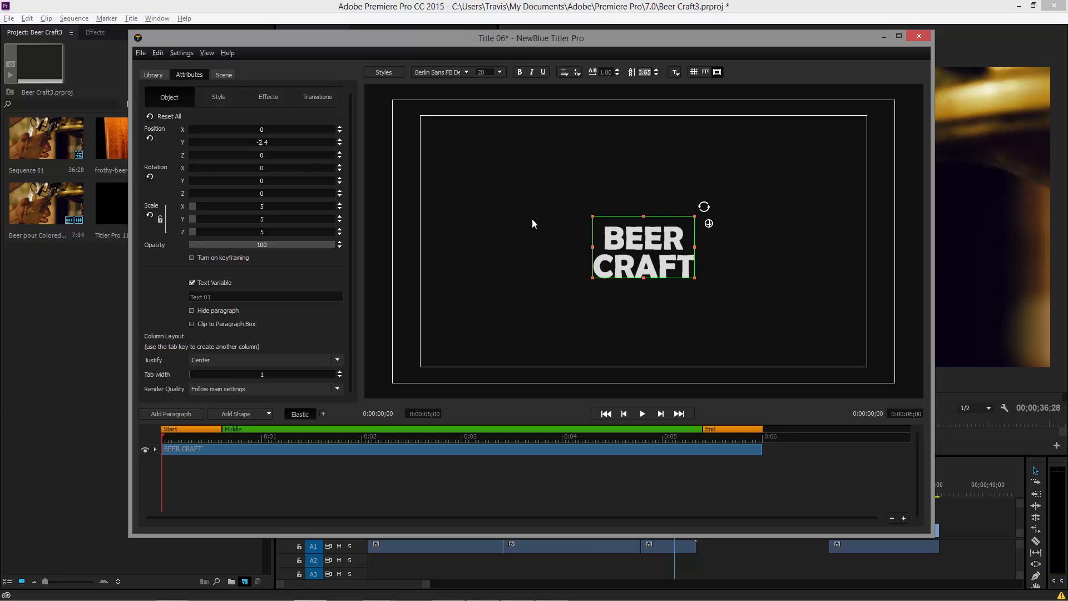
{"action": "left_click", "coordinate": [161, 220]}
{"action": "left_click_drag", "start_coordinate": [591, 214], "coordinate": [535, 189]}
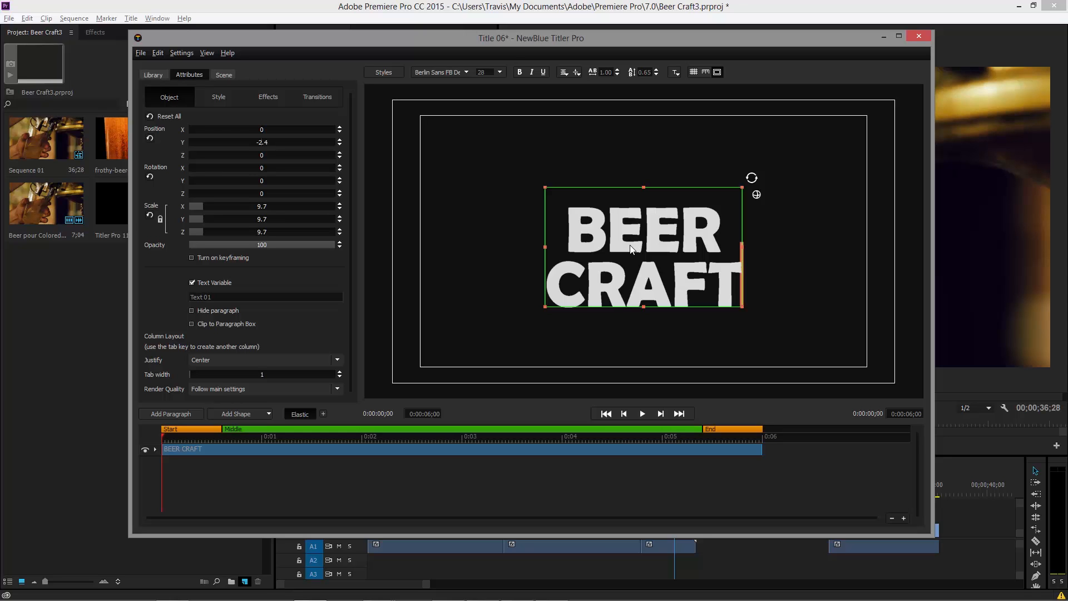
Import the wood background image from the 3D-Wooden-Logo-MockUp folder into the title.
{"action": "left_click", "coordinate": [140, 54]}
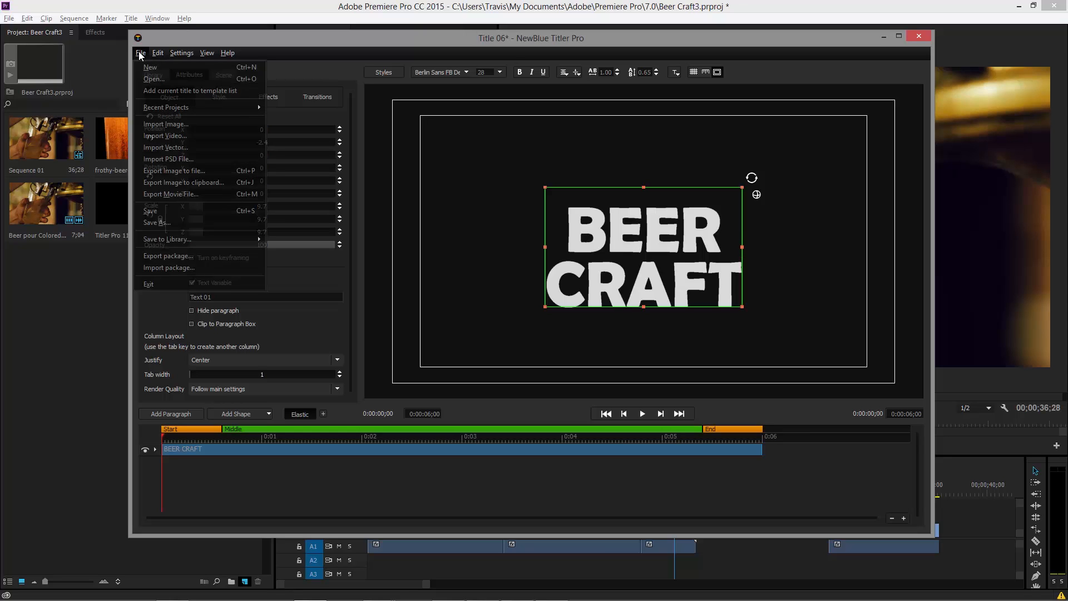
{"action": "left_click", "coordinate": [173, 125]}
{"action": "left_click_drag", "start_coordinate": [299, 274], "coordinate": [296, 306]}
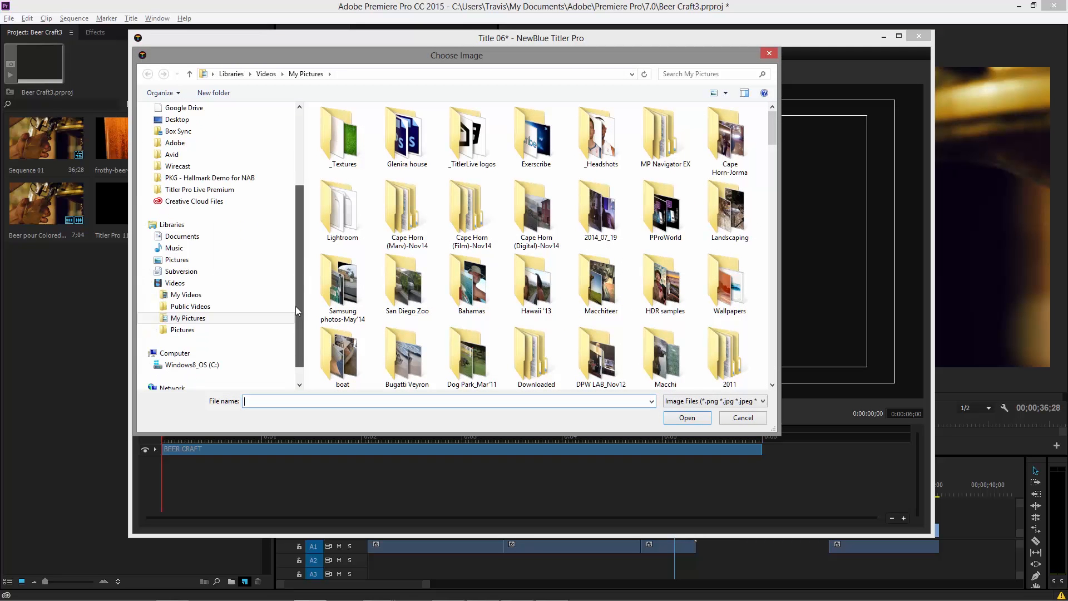
{"action": "left_click", "coordinate": [176, 283]}
{"action": "double_click", "coordinate": [342, 167]}
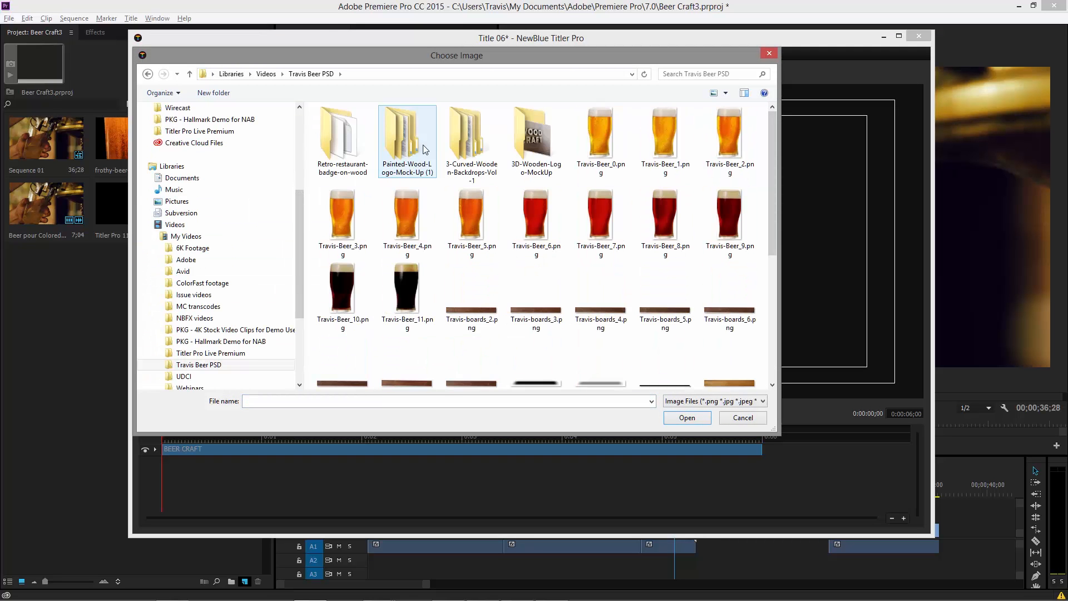
{"action": "double_click", "coordinate": [535, 139]}
{"action": "double_click", "coordinate": [361, 156]}
{"action": "double_click", "coordinate": [361, 156]}
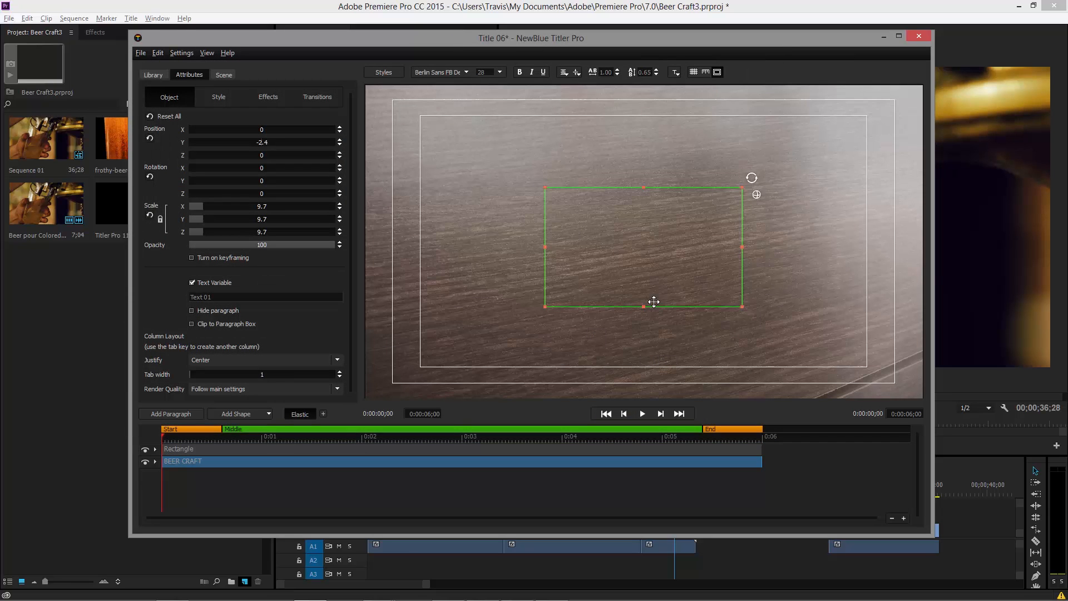
Move the BEER CRAFT layer above the Rectangle layer that holds the wood image.
{"action": "left_click", "coordinate": [525, 449]}
{"action": "left_click", "coordinate": [519, 462]}
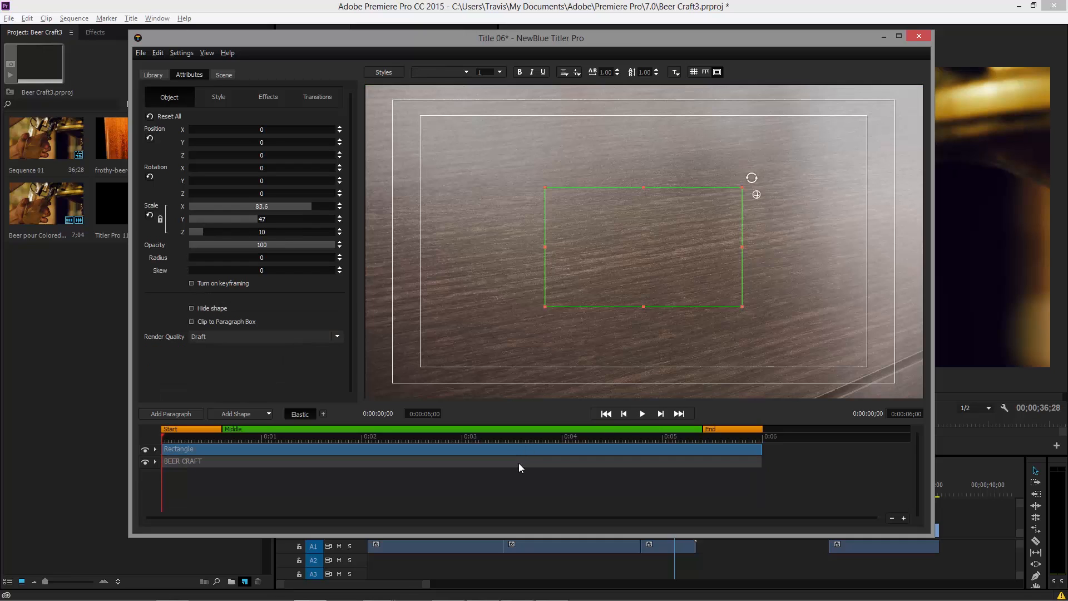
{"action": "left_click_drag", "start_coordinate": [518, 462], "coordinate": [521, 442]}
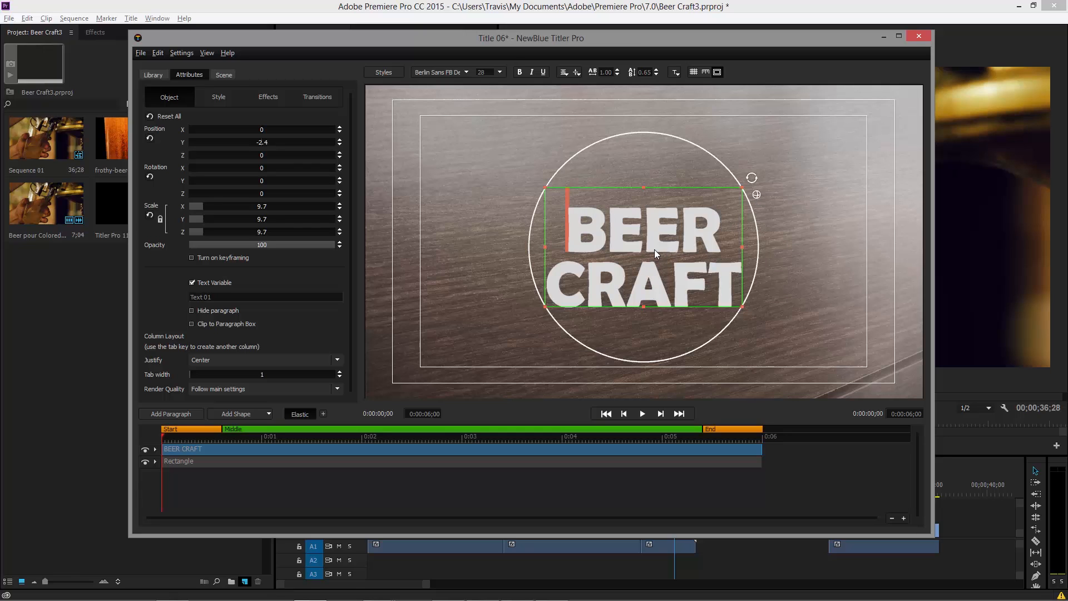
Tilt the BEER CRAFT title to match the wood surface, with rotation X 1, Y 24 and Z 7.
{"action": "left_click_drag", "start_coordinate": [654, 249], "coordinate": [678, 244]}
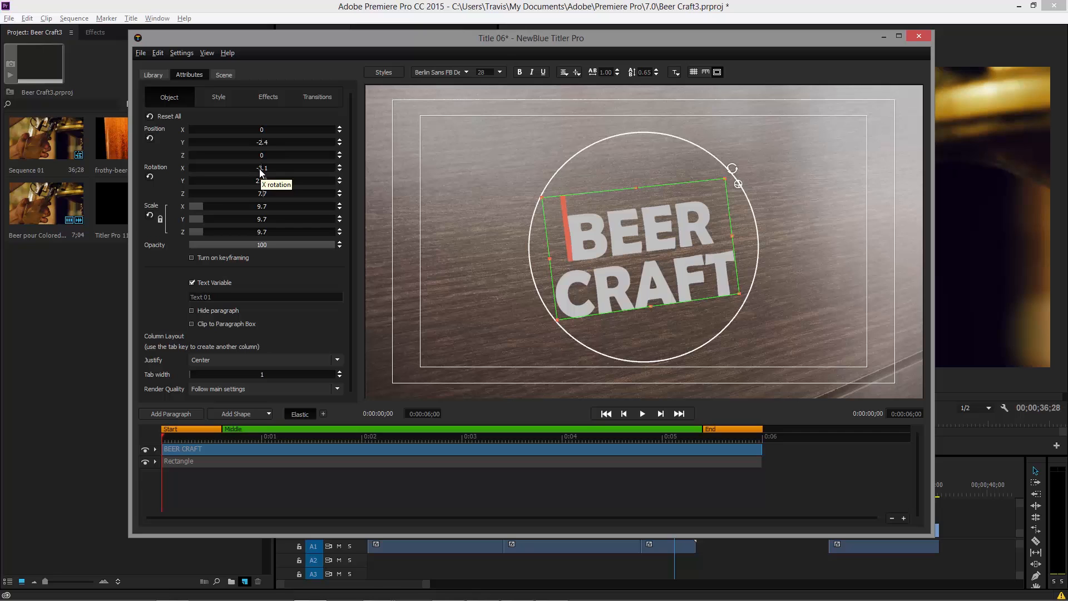
{"action": "left_click", "coordinate": [261, 168]}
{"action": "type", "text": "1"}
{"action": "key", "text": "Return"}
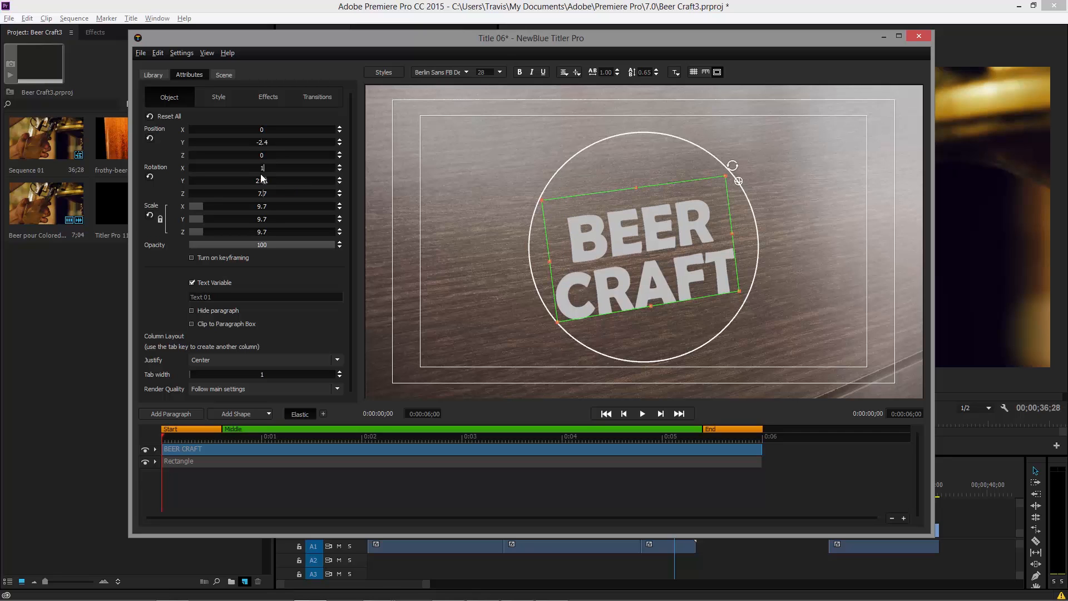
{"action": "left_click", "coordinate": [261, 183]}
{"action": "type", "text": "24"}
{"action": "key", "text": "Return"}
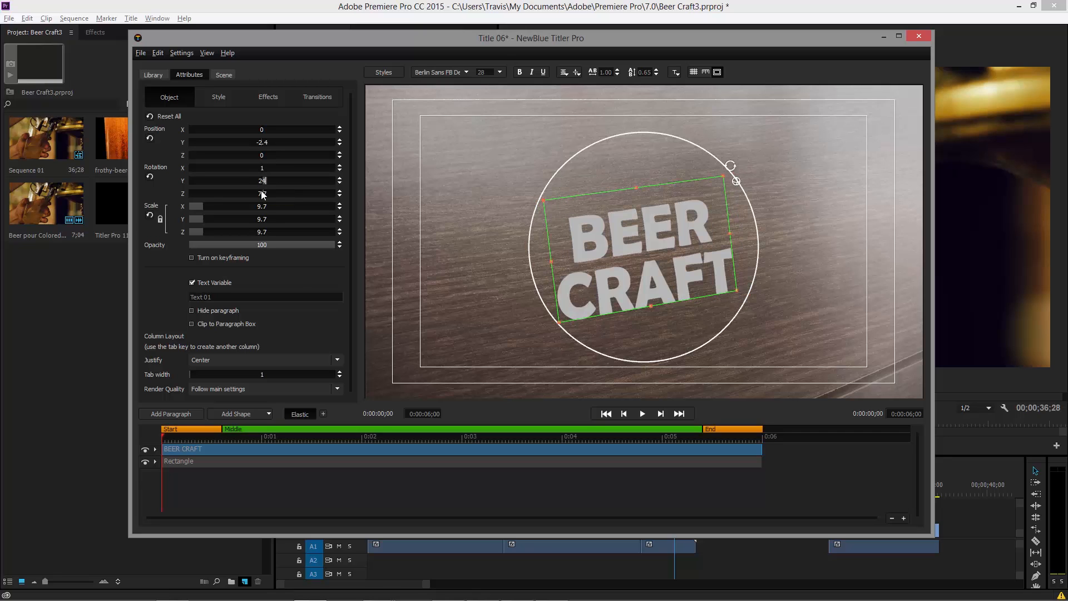
{"action": "left_click", "coordinate": [261, 194]}
{"action": "type", "text": "7"}
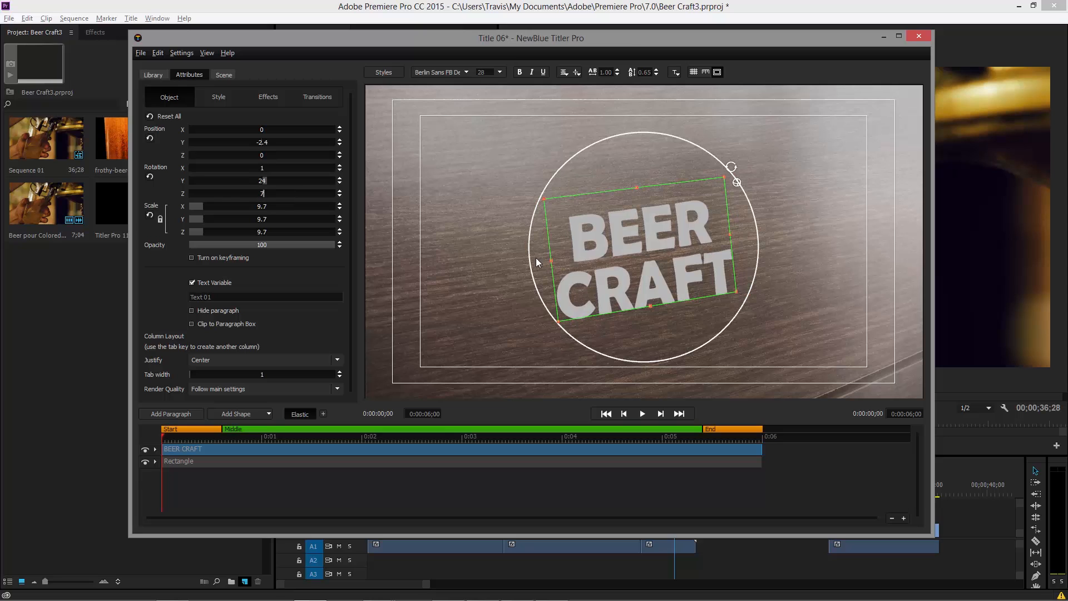
{"action": "left_click", "coordinate": [819, 252]}
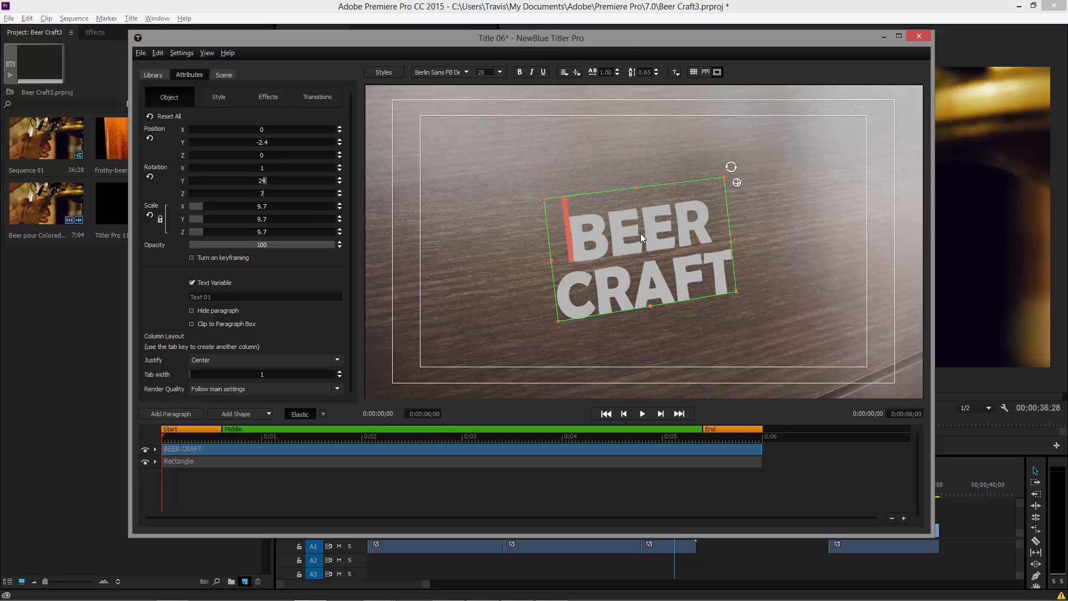
Move the title to about X 54.8, Y -24 in the frame's lower-right area and set the camera's wide angle to 43.
{"action": "left_click_drag", "start_coordinate": [611, 193], "coordinate": [800, 261]}
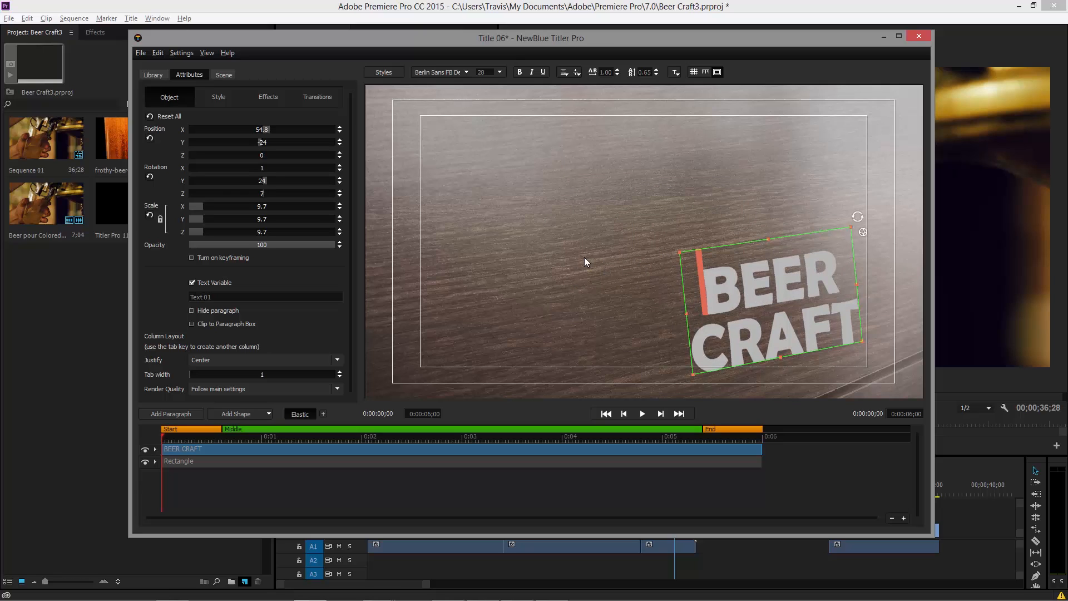
{"action": "left_click", "coordinate": [224, 76]}
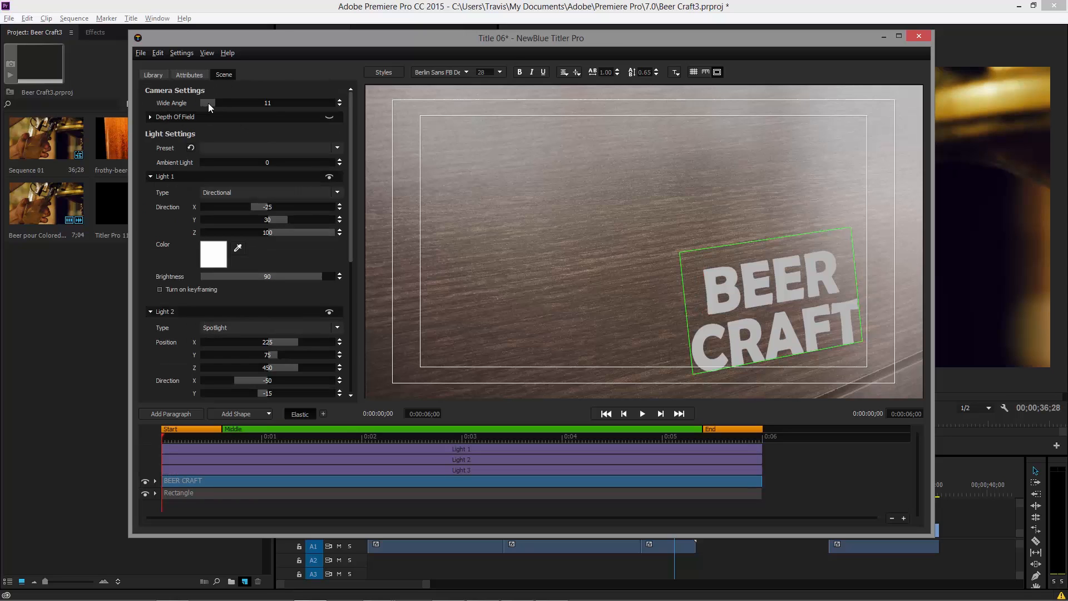
{"action": "left_click_drag", "start_coordinate": [209, 103], "coordinate": [294, 113]}
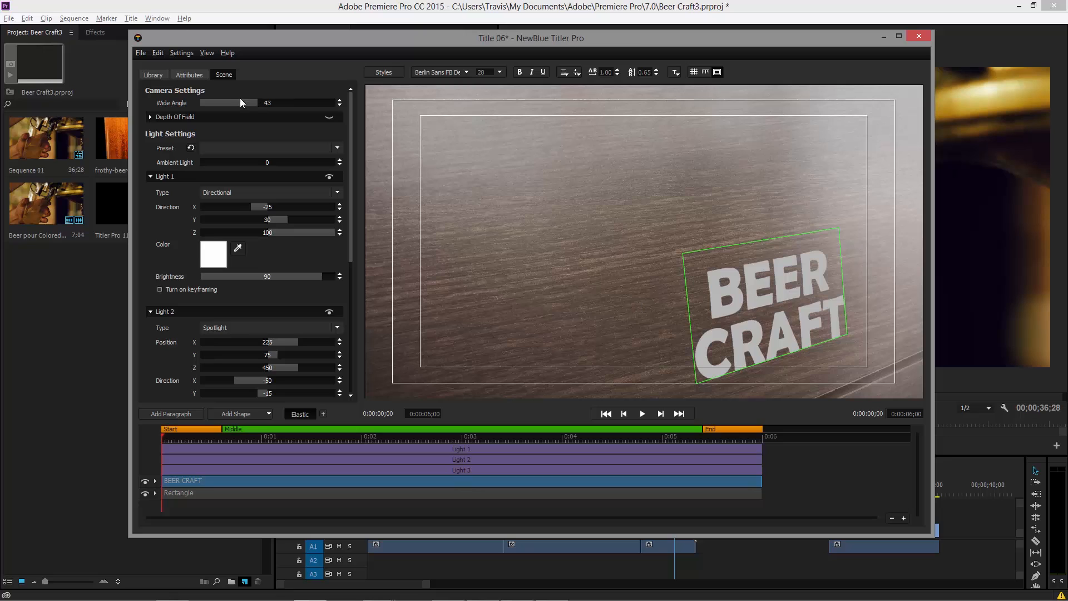
Set the extrusion of the title's 3D face to 5.
{"action": "left_click", "coordinate": [188, 72]}
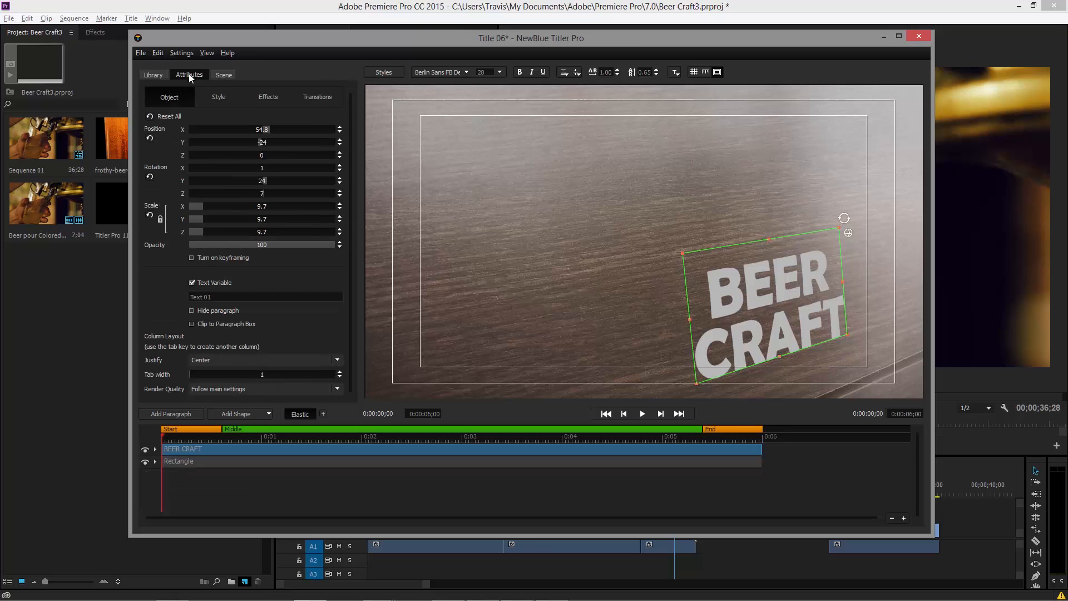
{"action": "left_click", "coordinate": [221, 103]}
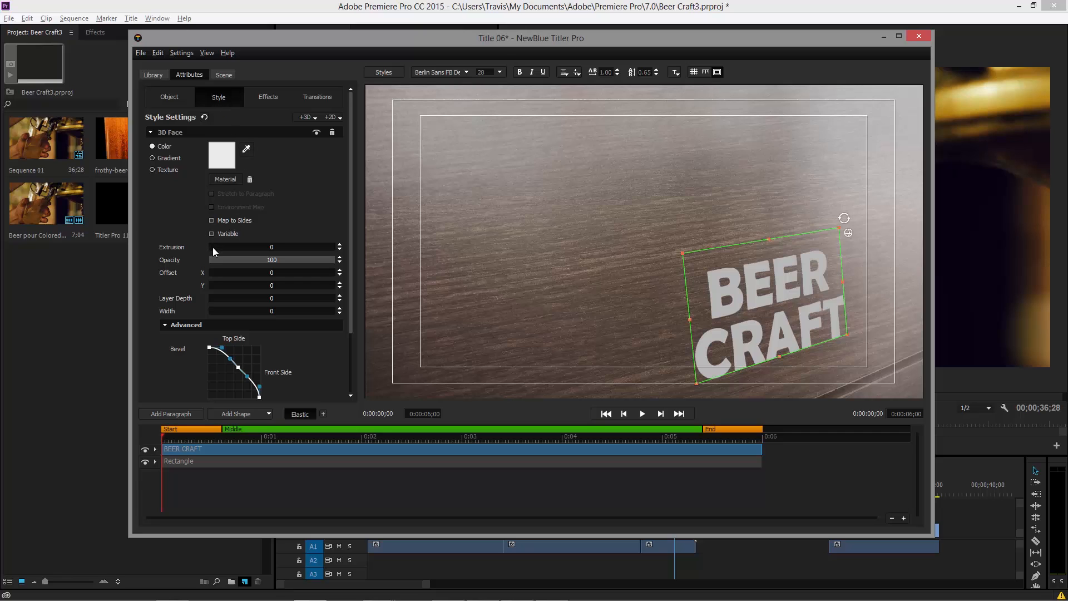
{"action": "mouse_move", "coordinate": [216, 246]}
{"action": "left_mouse_down"}
{"action": "mouse_move", "coordinate": [293, 252]}
{"action": "mouse_move", "coordinate": [218, 255]}
{"action": "left_mouse_up"}
{"action": "left_click", "coordinate": [270, 247]}
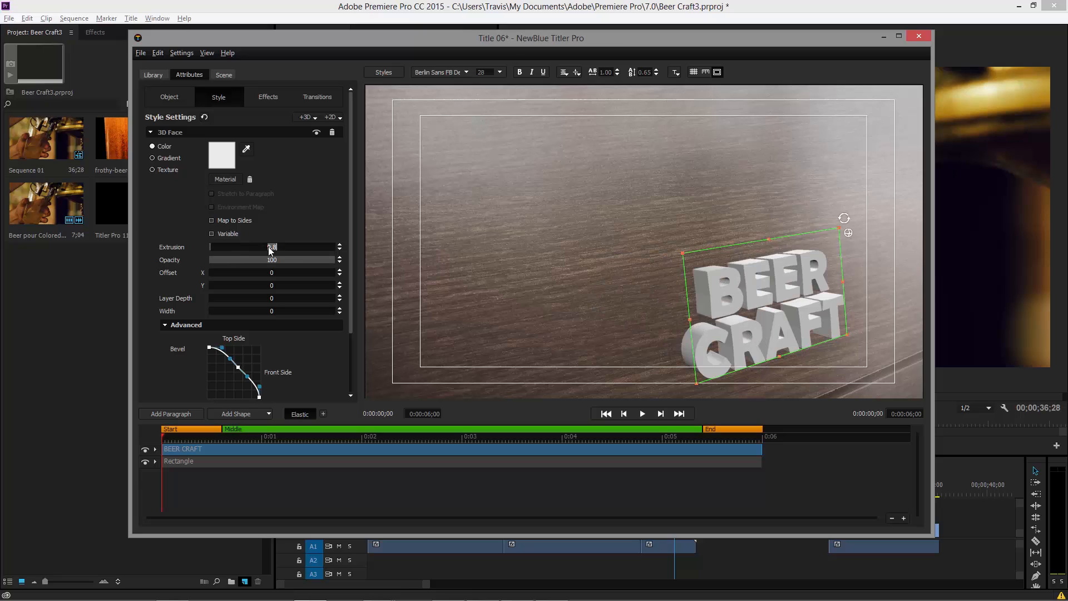
{"action": "type", "text": "5"}
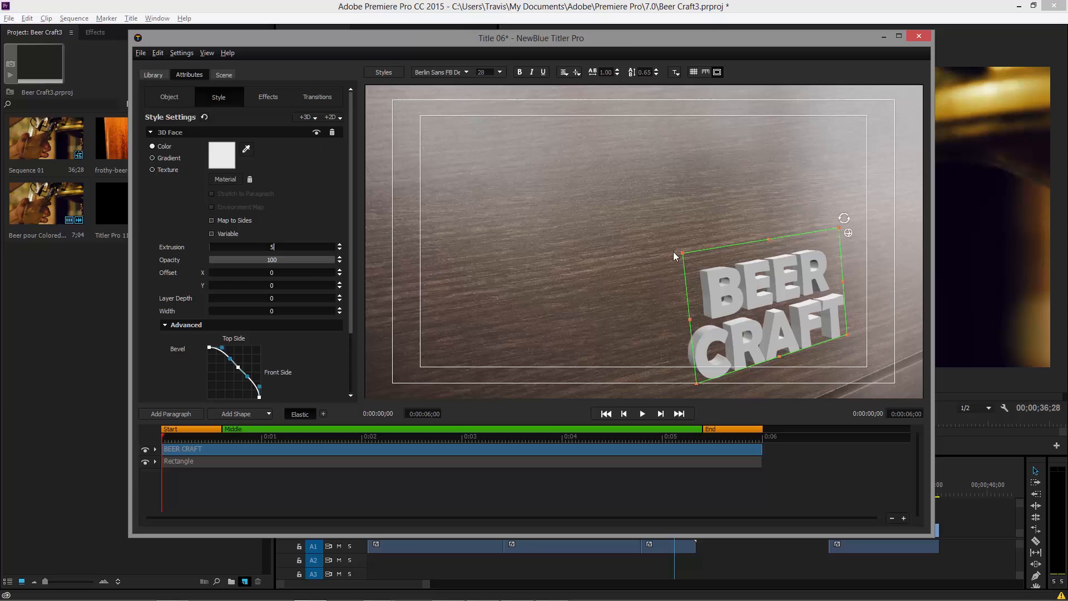
Enlarge the extruded title slightly and shift it up and toward the frame's right edge.
{"action": "left_click_drag", "start_coordinate": [679, 251], "coordinate": [671, 247]}
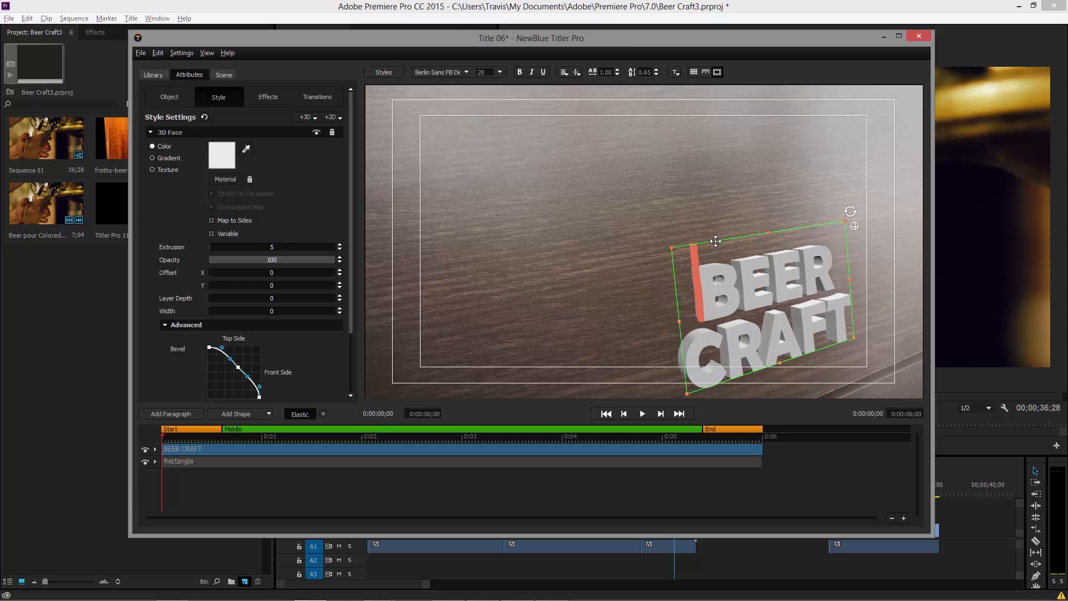
{"action": "left_click_drag", "start_coordinate": [715, 239], "coordinate": [740, 231]}
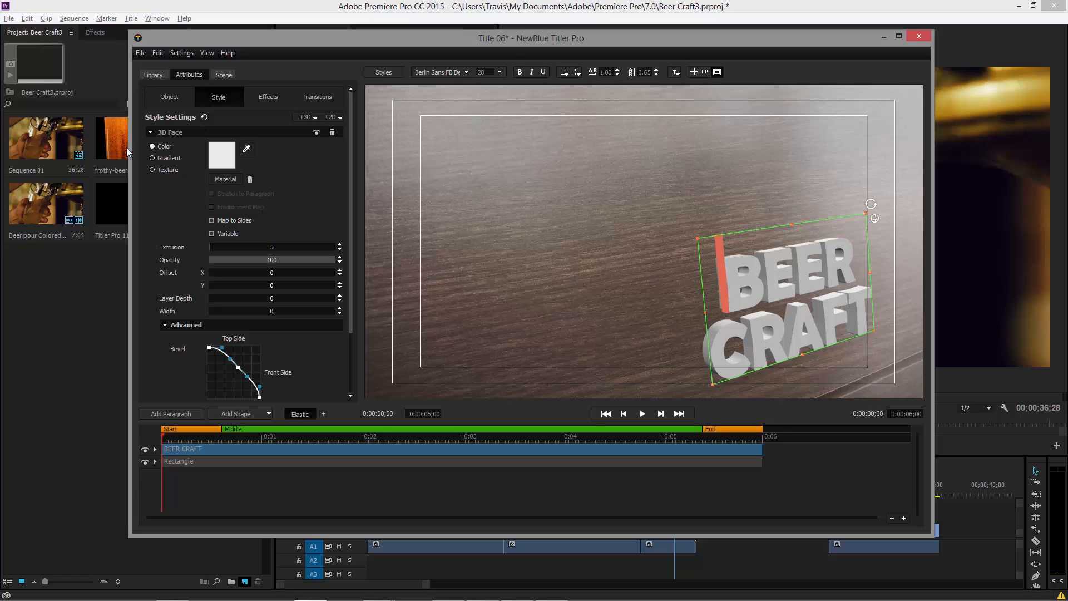
Texture the title's 3D face with the wood image Bg-place-inside-psd1920.jpg from the 3D-Wooden-Logo-MockUp folder.
{"action": "left_click", "coordinate": [166, 170]}
{"action": "left_click", "coordinate": [214, 161]}
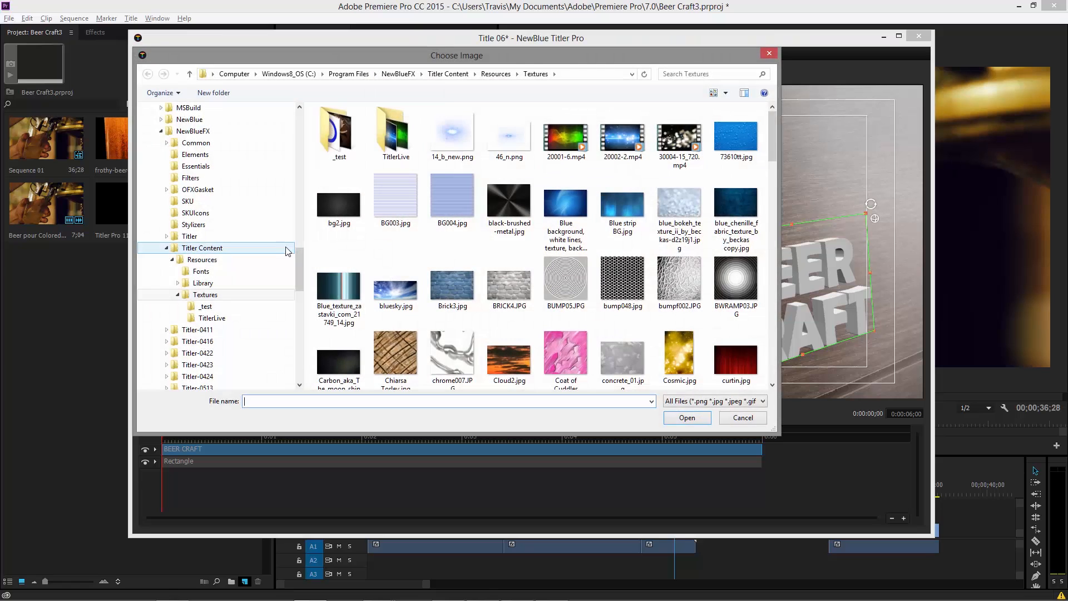
{"action": "left_click_drag", "start_coordinate": [299, 263], "coordinate": [317, 133]}
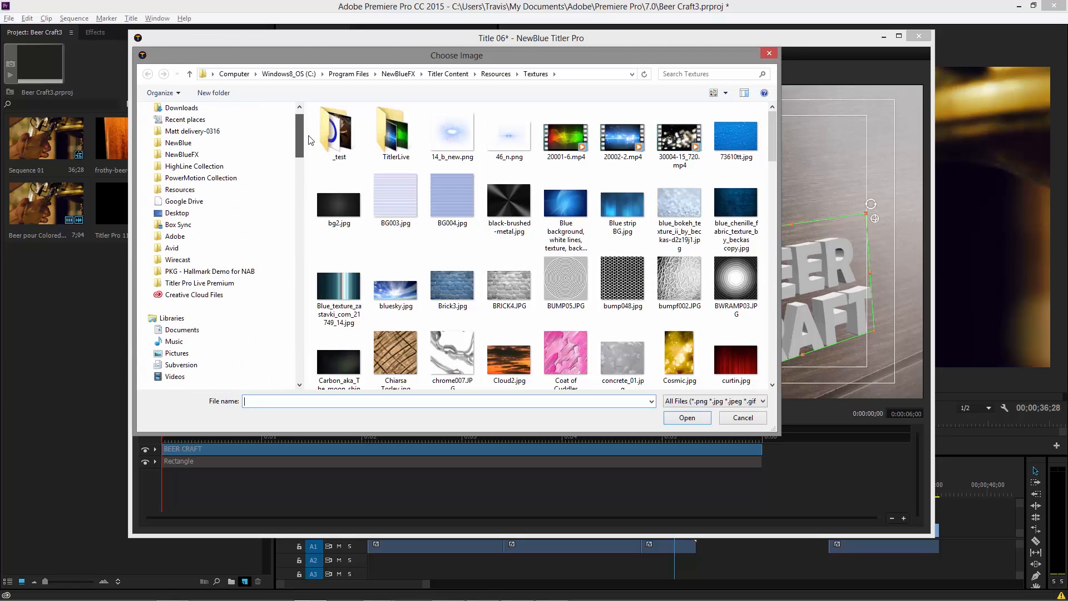
{"action": "left_click", "coordinate": [170, 376]}
{"action": "double_click", "coordinate": [341, 147]}
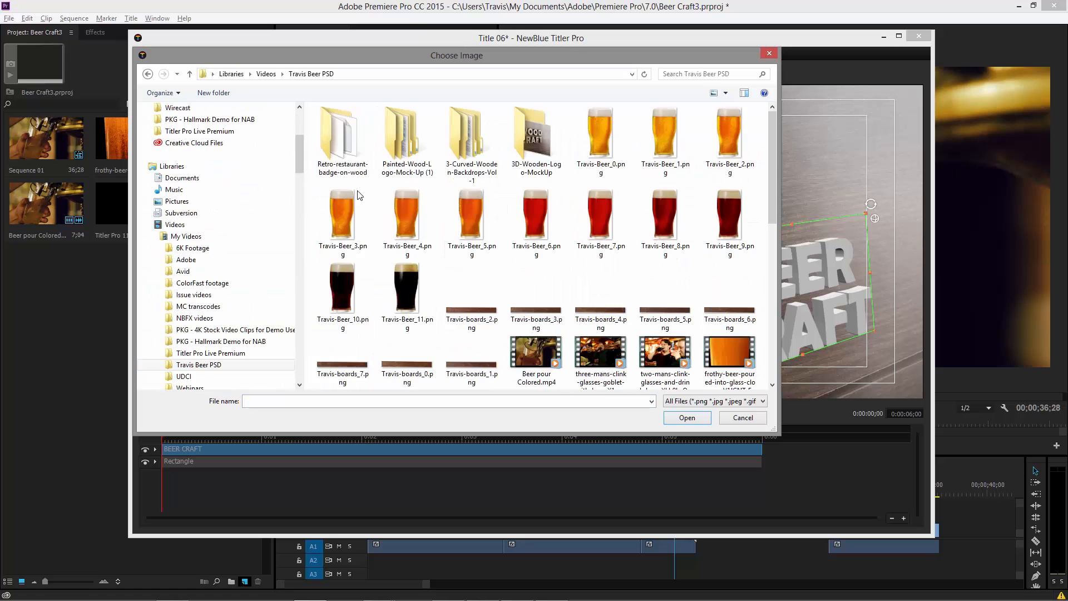
{"action": "double_click", "coordinate": [549, 145]}
{"action": "double_click", "coordinate": [352, 132]}
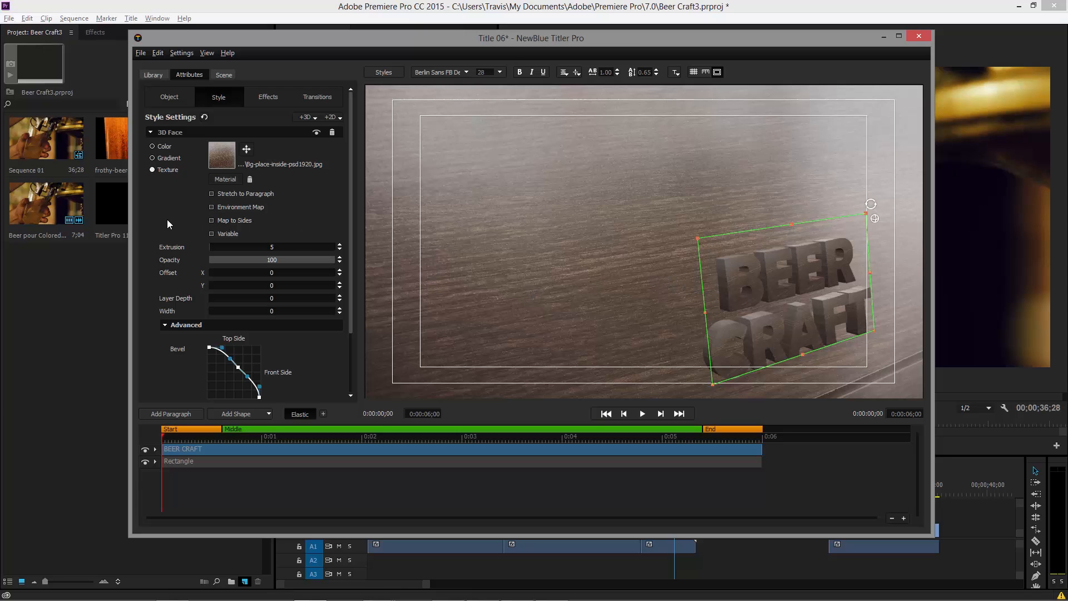
Give the title's 3D face a Single Curve bevel with a bevel size of 0.19.
{"action": "scroll", "coordinate": [167, 221], "scroll_direction": "down", "scroll_amount": 2}
{"action": "scroll", "coordinate": [168, 221], "scroll_direction": "up", "scroll_amount": 2}
{"action": "scroll", "coordinate": [167, 221], "scroll_direction": "down", "scroll_amount": 2}
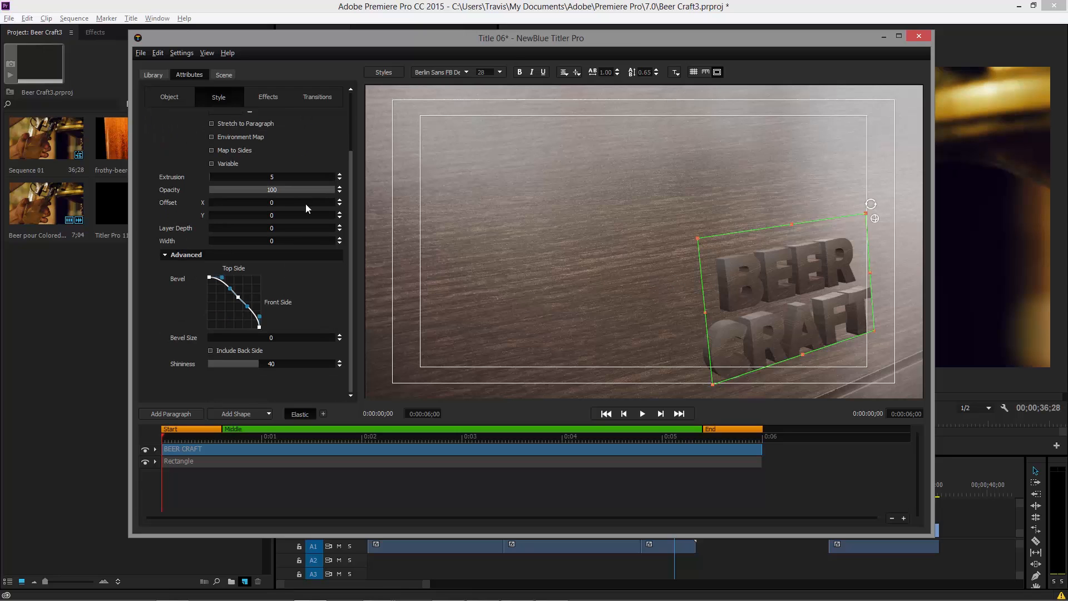
{"action": "right_click", "coordinate": [228, 307]}
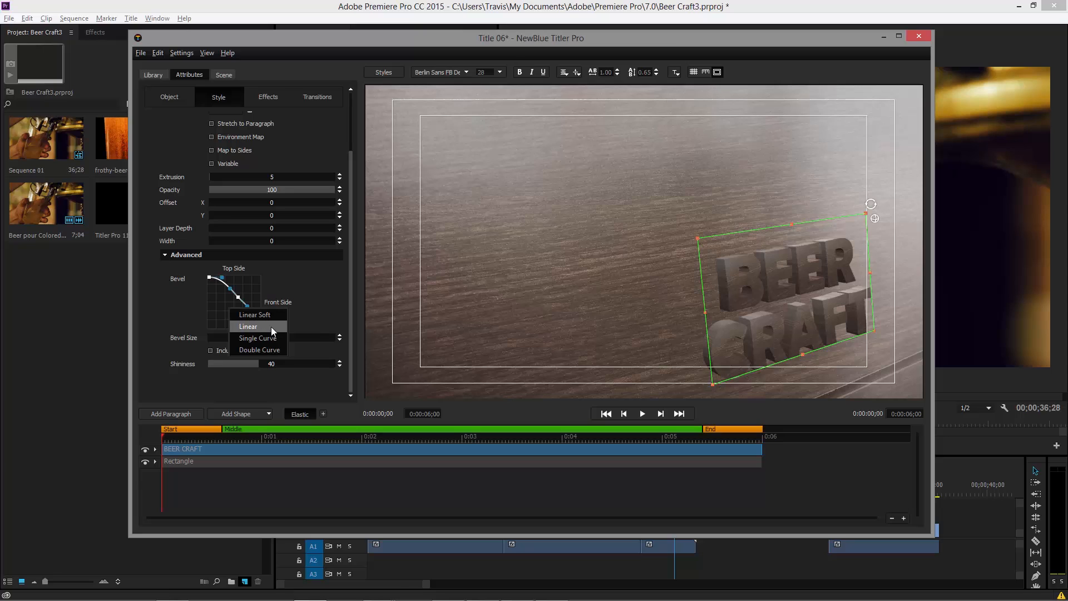
{"action": "left_click", "coordinate": [271, 341]}
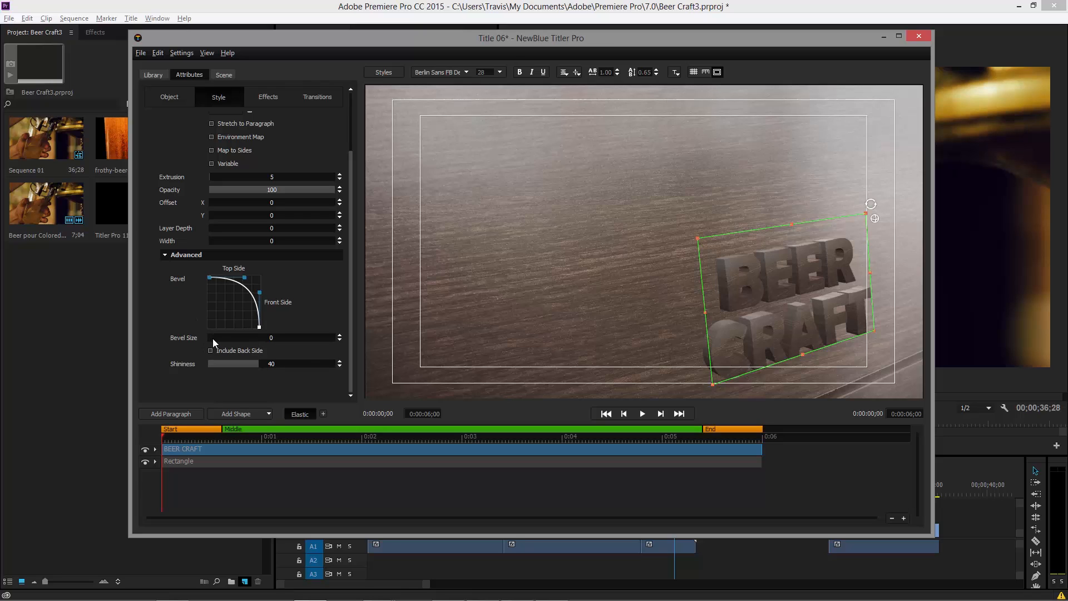
{"action": "mouse_move", "coordinate": [215, 337]}
{"action": "left_mouse_down"}
{"action": "mouse_move", "coordinate": [292, 340]}
{"action": "mouse_move", "coordinate": [218, 336]}
{"action": "mouse_move", "coordinate": [249, 334]}
{"action": "mouse_move", "coordinate": [234, 345]}
{"action": "left_mouse_up"}
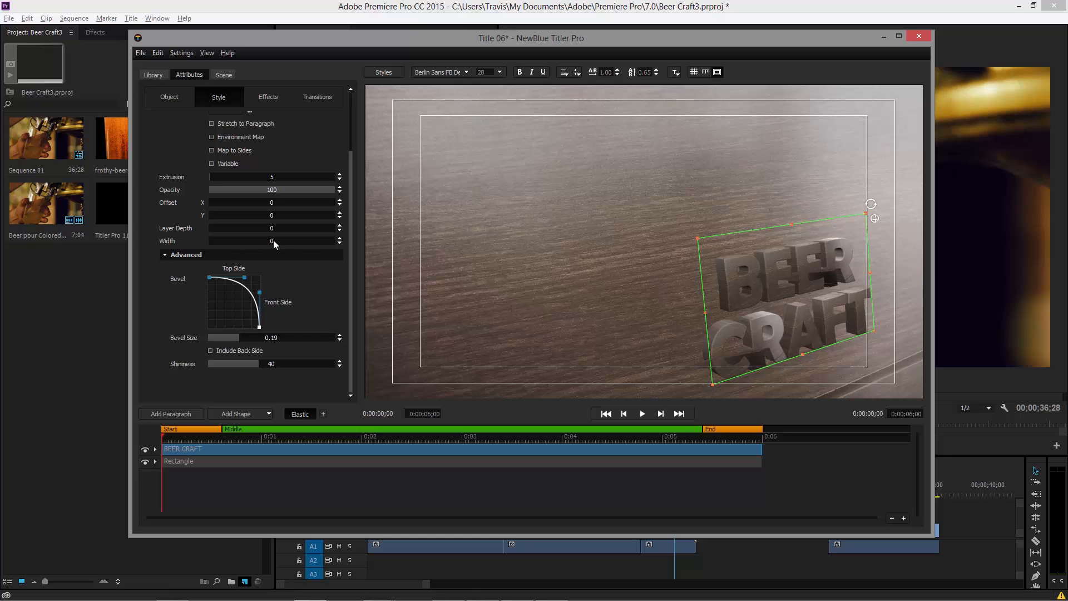
Set the 3D face's width to 11 and raise its shininess to 100.
{"action": "left_click_drag", "start_coordinate": [273, 240], "coordinate": [314, 251]}
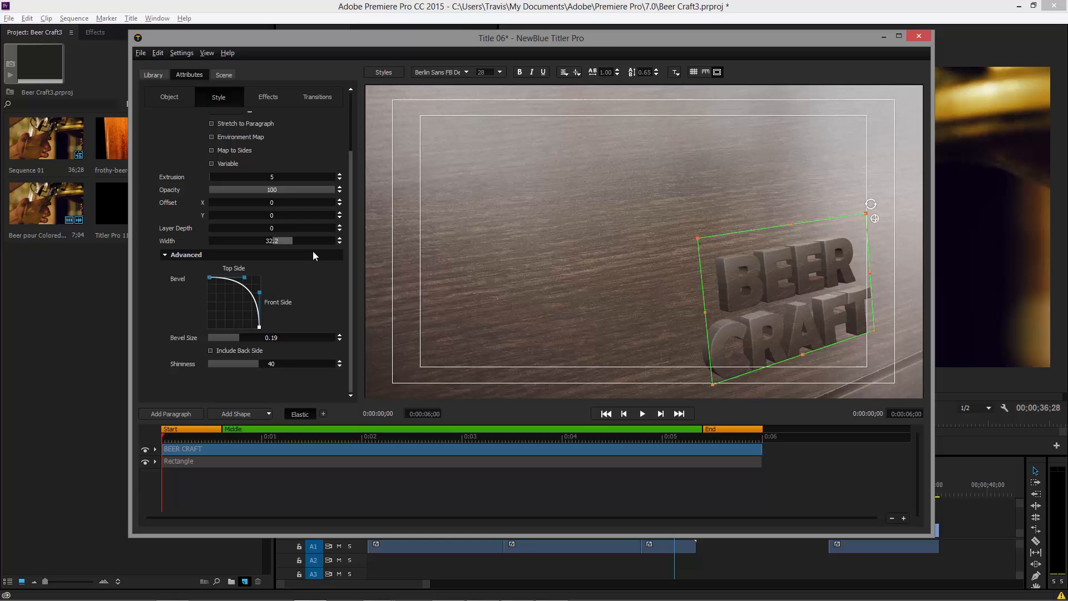
{"action": "left_click_drag", "start_coordinate": [314, 251], "coordinate": [308, 254]}
{"action": "left_click_drag", "start_coordinate": [302, 255], "coordinate": [273, 249]}
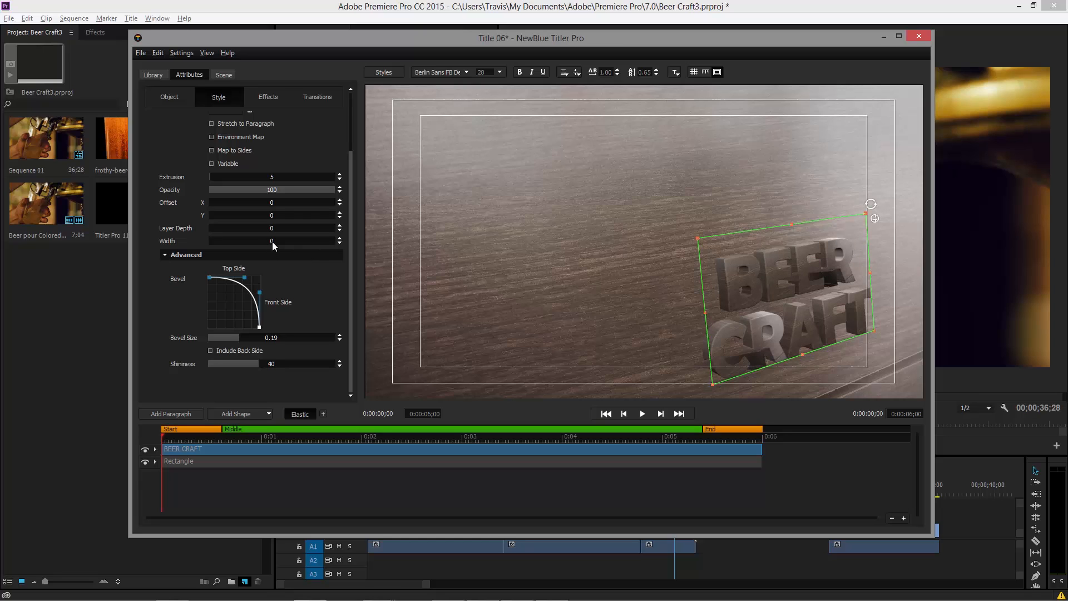
{"action": "type", "text": "11"}
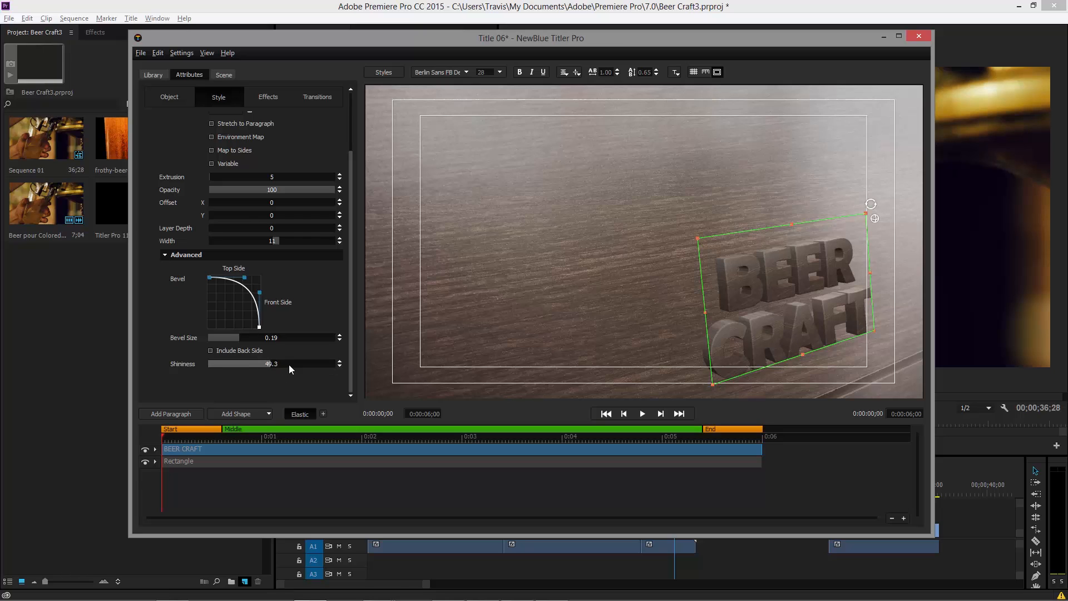
{"action": "left_click_drag", "start_coordinate": [289, 365], "coordinate": [436, 382]}
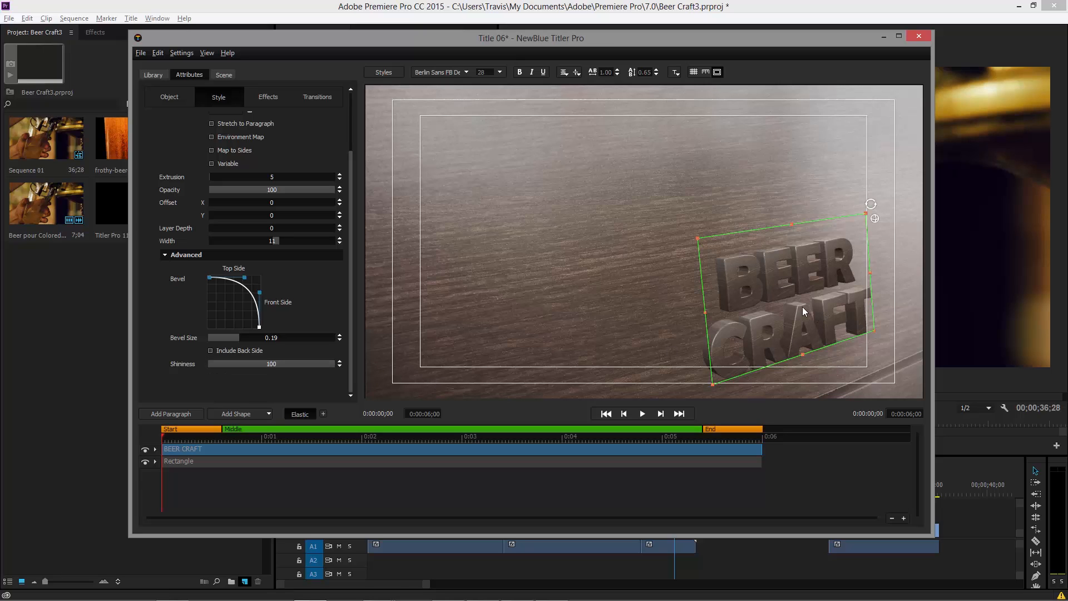
{"action": "mouse_move", "coordinate": [353, 362]}
{"action": "left_mouse_down"}
{"action": "mouse_move", "coordinate": [289, 365]}
{"action": "mouse_move", "coordinate": [332, 367]}
{"action": "left_mouse_up"}
{"action": "scroll", "coordinate": [171, 157], "scroll_direction": "up", "scroll_amount": 3}
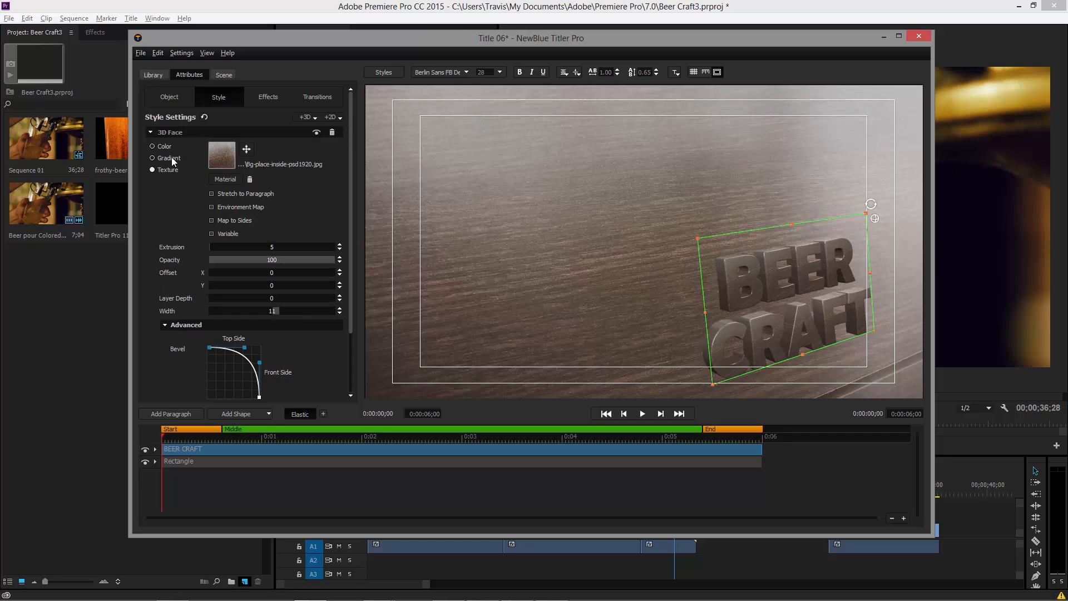
Stretch the 3D face's wood texture to the paragraph and adjust the texture's placement box around the title.
{"action": "left_click", "coordinate": [211, 194]}
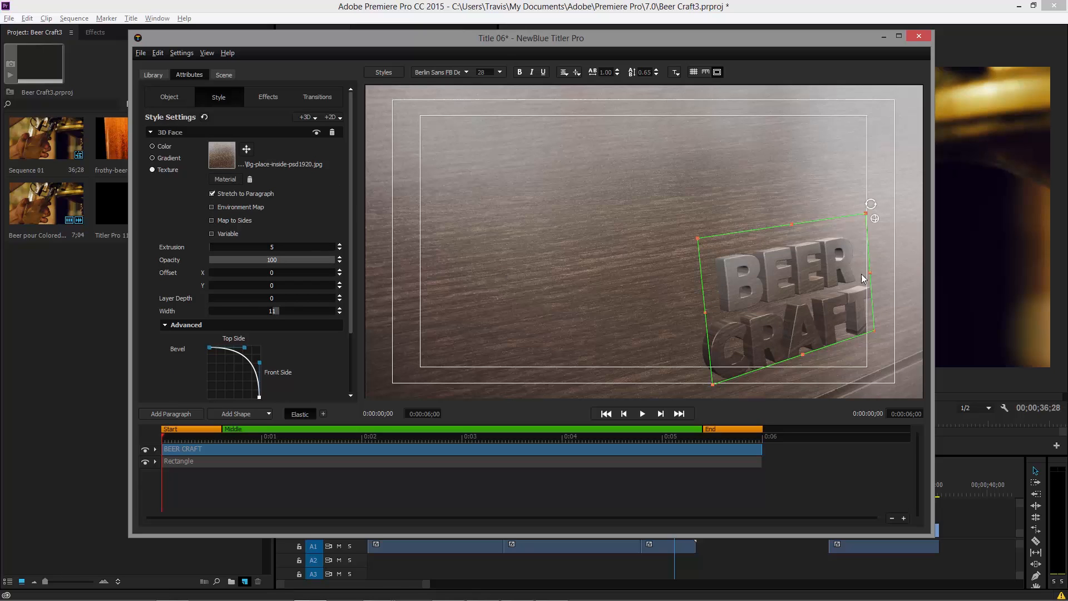
{"action": "left_click", "coordinate": [212, 194]}
{"action": "left_click", "coordinate": [246, 150]}
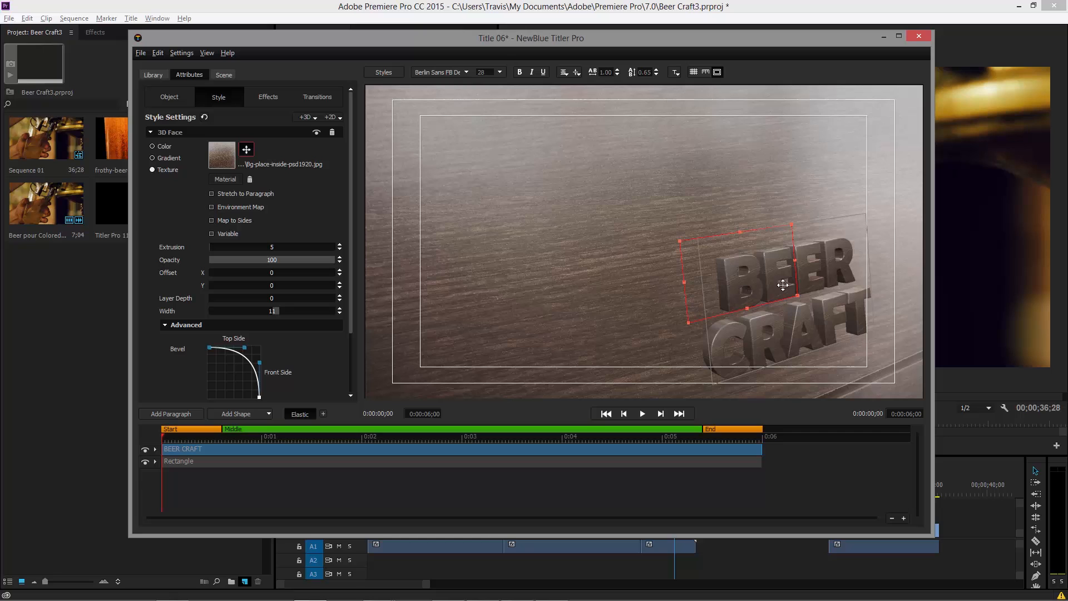
{"action": "left_click", "coordinate": [212, 193]}
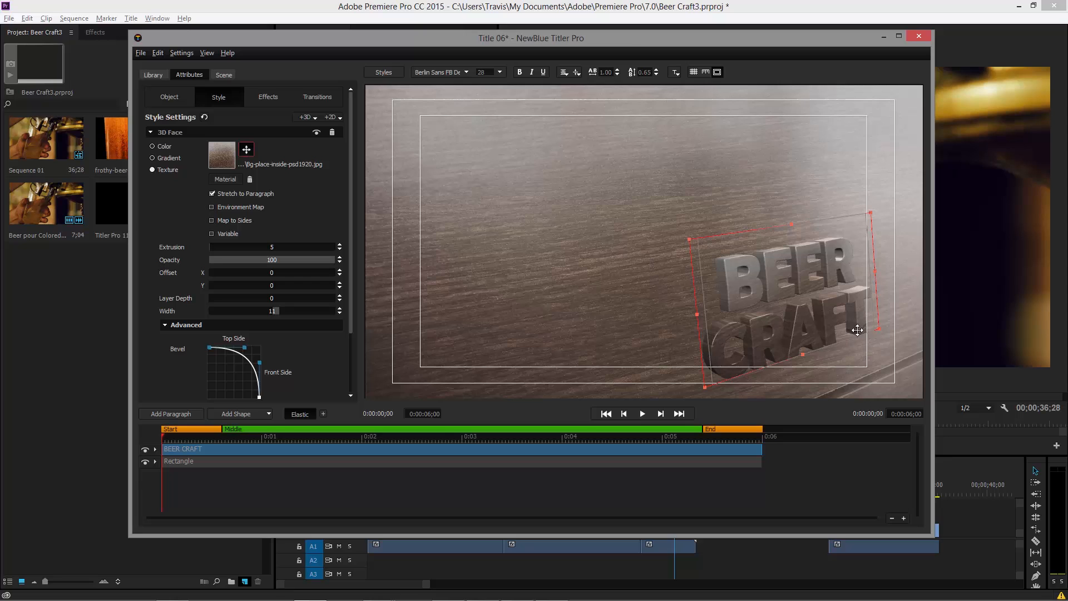
{"action": "left_click_drag", "start_coordinate": [688, 240], "coordinate": [656, 213]}
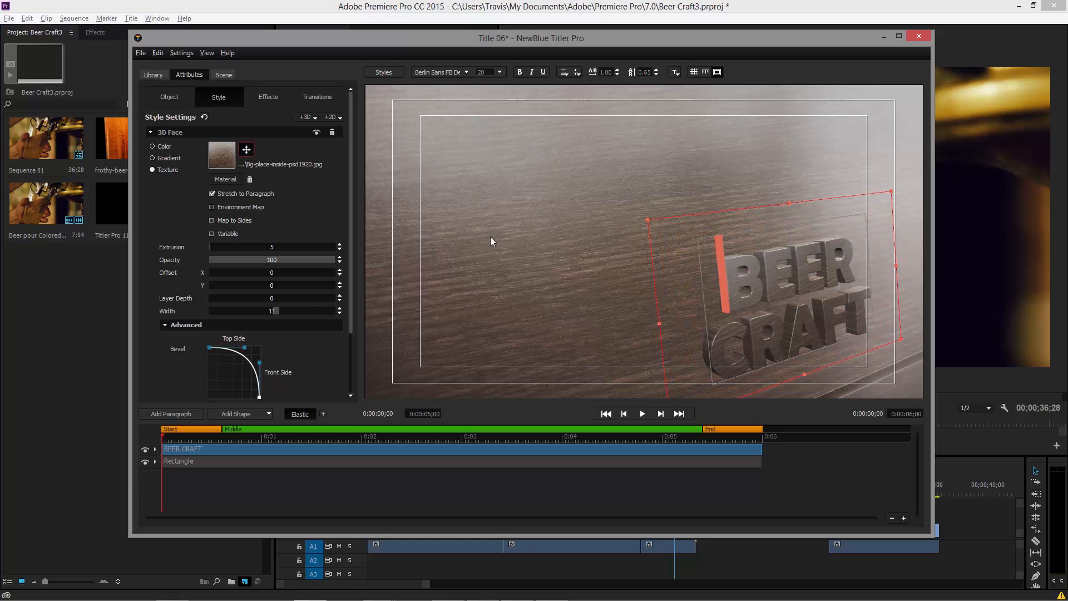
{"action": "left_click", "coordinate": [246, 150]}
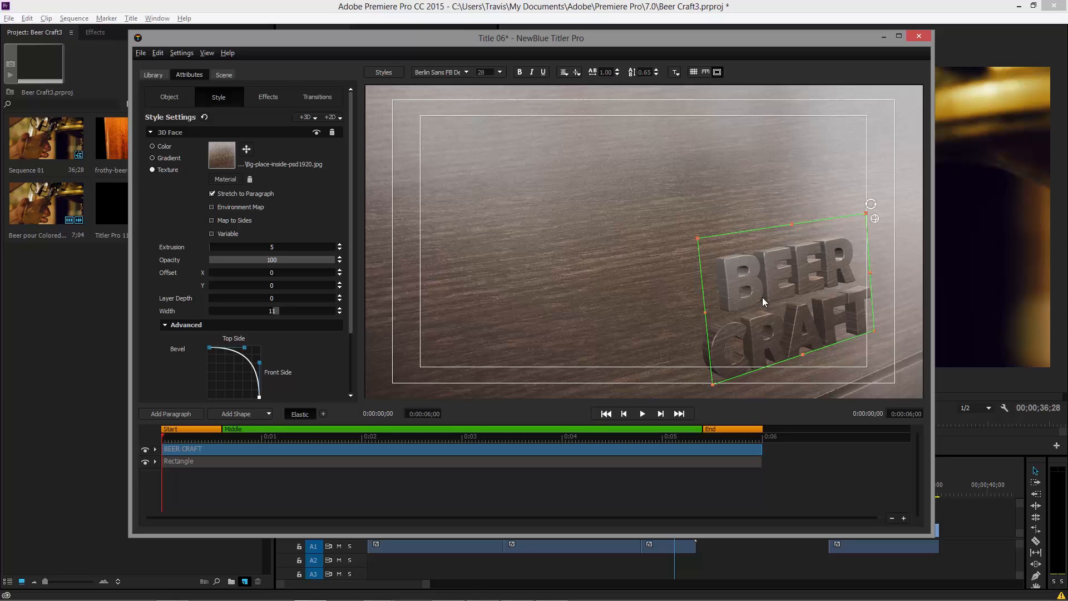
Add a 3D outline to the BEER CRAFT title and set its layer depth to -1.4.
{"action": "left_click", "coordinate": [150, 132]}
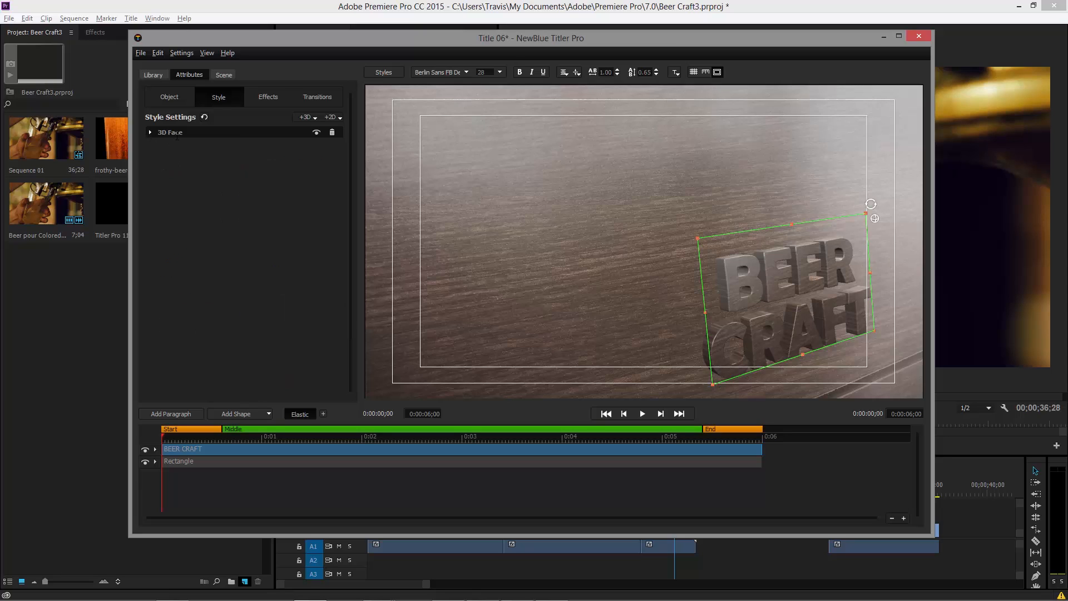
{"action": "left_click", "coordinate": [314, 117]}
{"action": "left_click", "coordinate": [314, 130]}
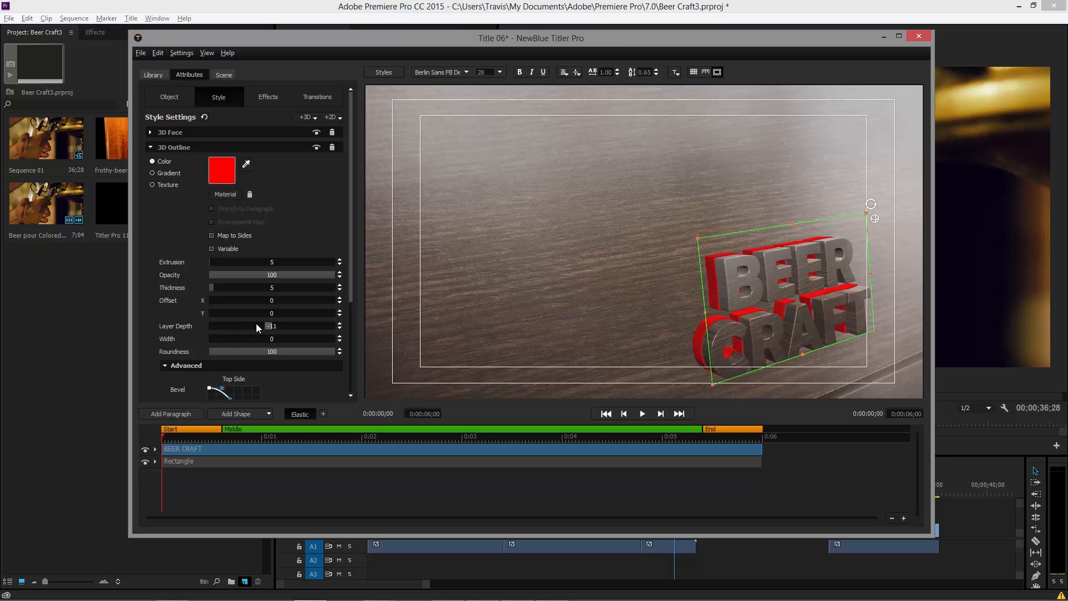
{"action": "left_click_drag", "start_coordinate": [256, 327], "coordinate": [268, 330]}
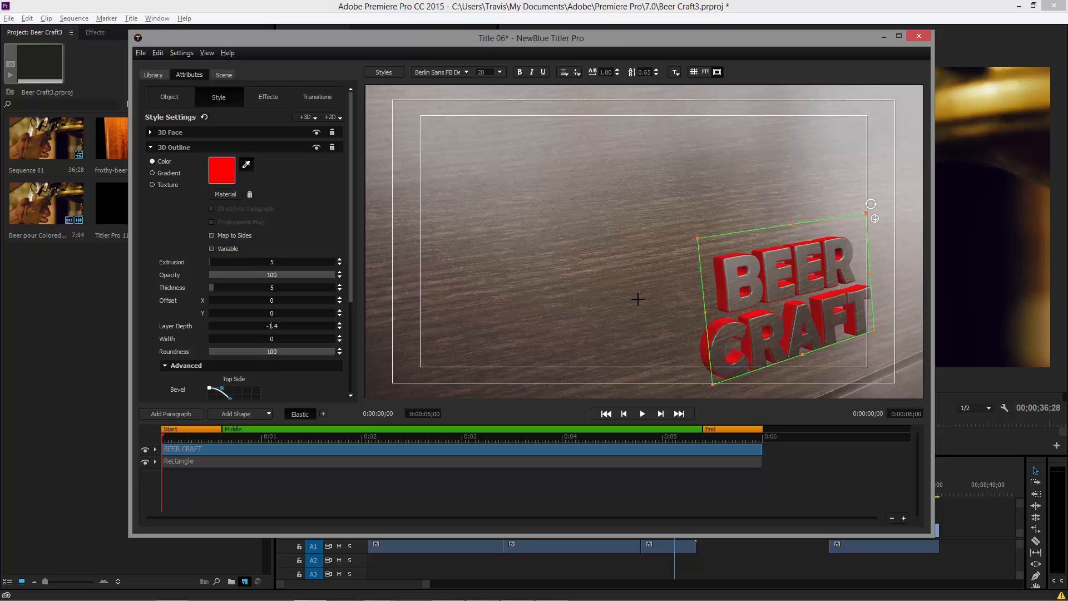
Sample a brown from the title for the 3D outline's color and darken it to 2D231C.
{"action": "left_click", "coordinate": [735, 370]}
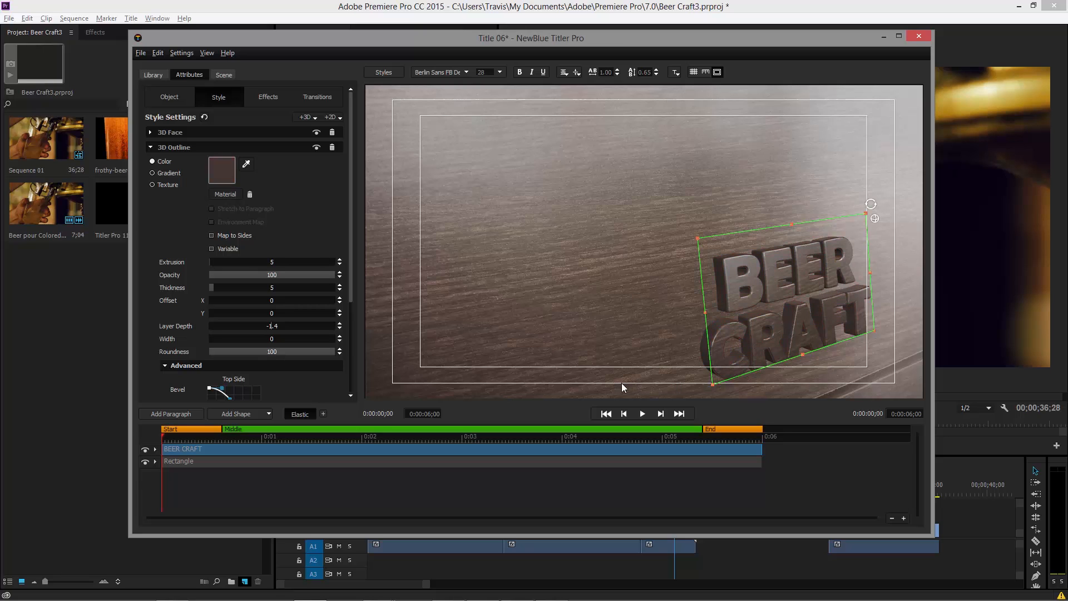
{"action": "left_click", "coordinate": [228, 167]}
{"action": "left_click_drag", "start_coordinate": [306, 255], "coordinate": [309, 249]}
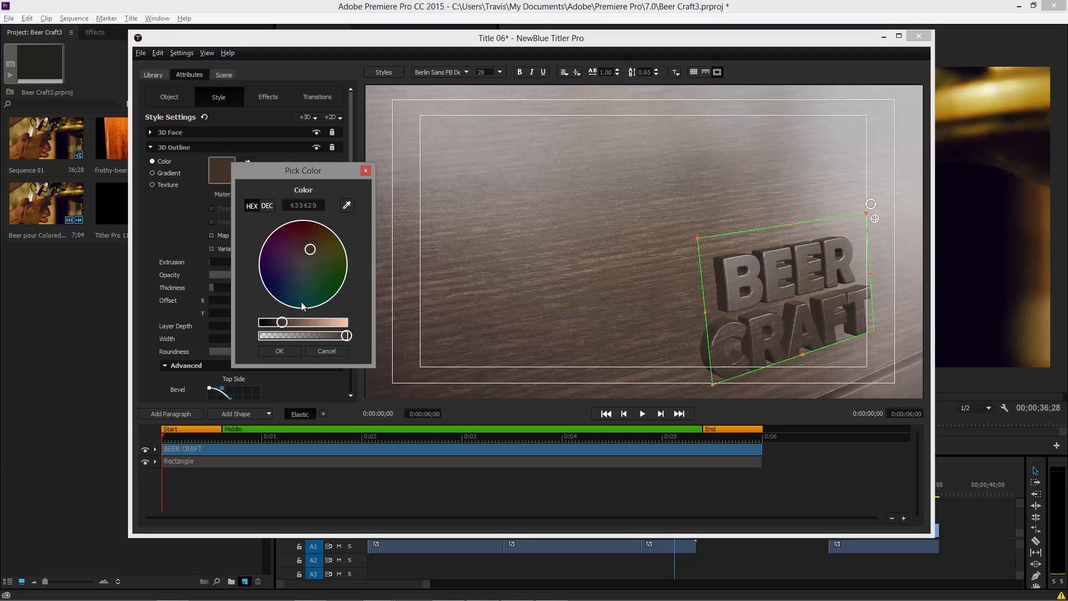
{"action": "left_click_drag", "start_coordinate": [282, 323], "coordinate": [274, 323]}
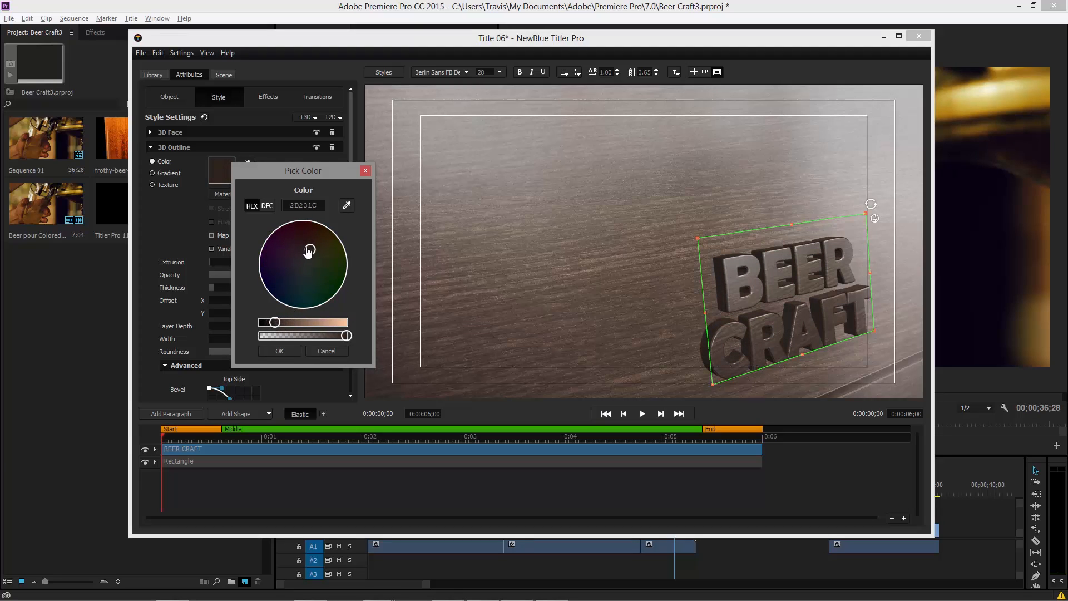
{"action": "left_click", "coordinate": [280, 350]}
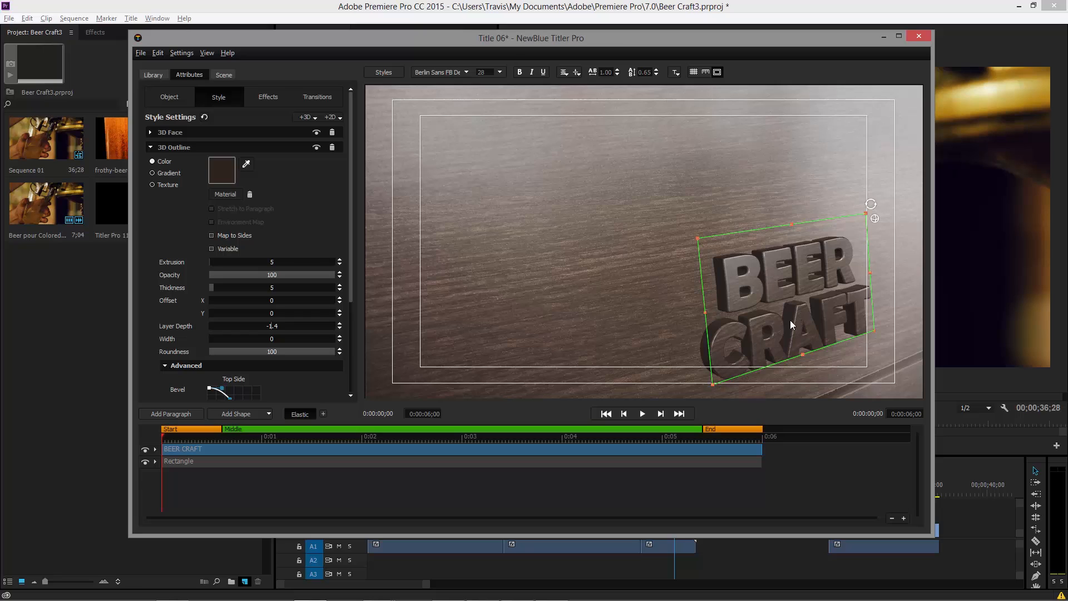
Apply the High Contrast preset of the Essentials Video Tuneup effect to the BEER CRAFT title.
{"action": "left_click", "coordinate": [159, 78]}
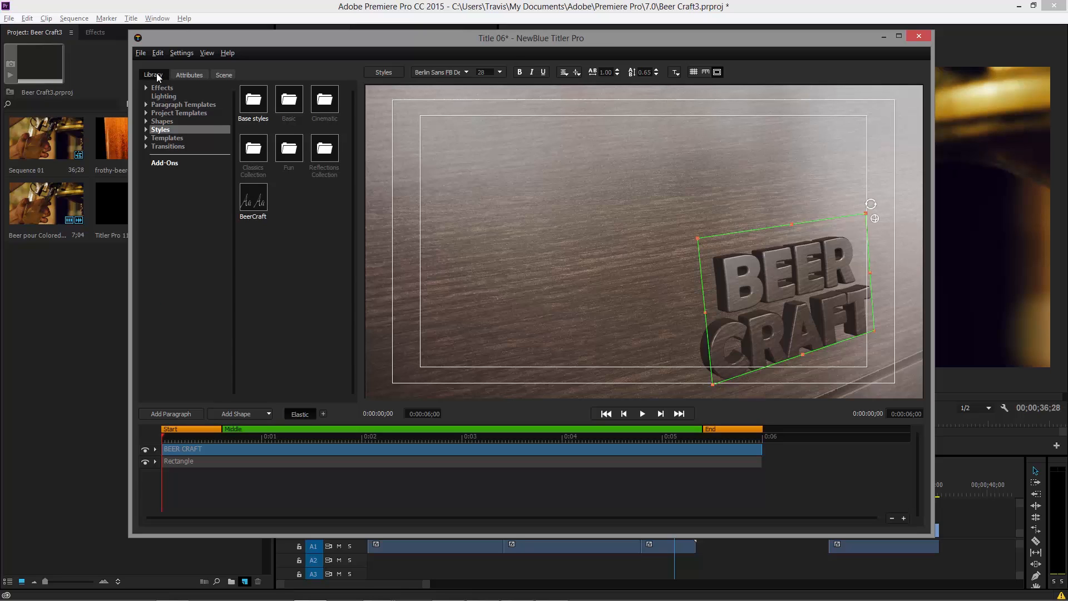
{"action": "left_click", "coordinate": [146, 88]}
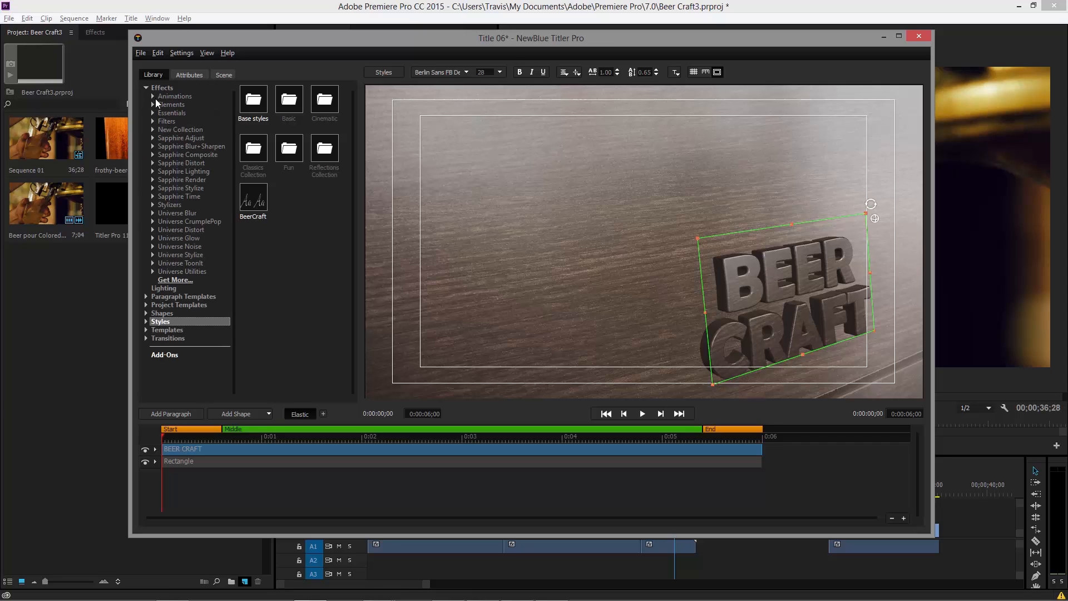
{"action": "left_click", "coordinate": [152, 113]}
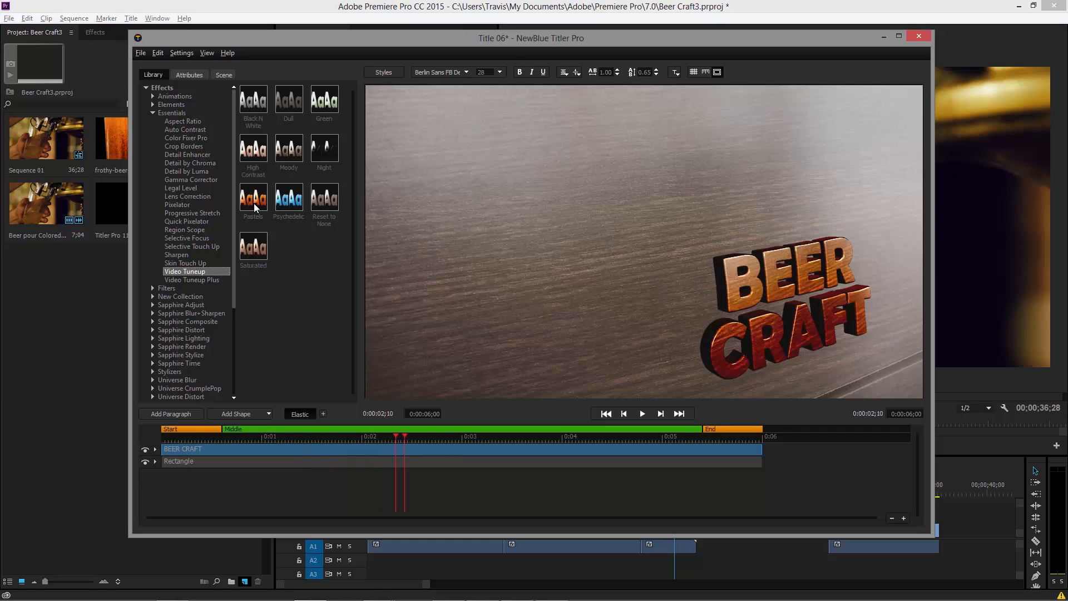
{"action": "left_click", "coordinate": [254, 155]}
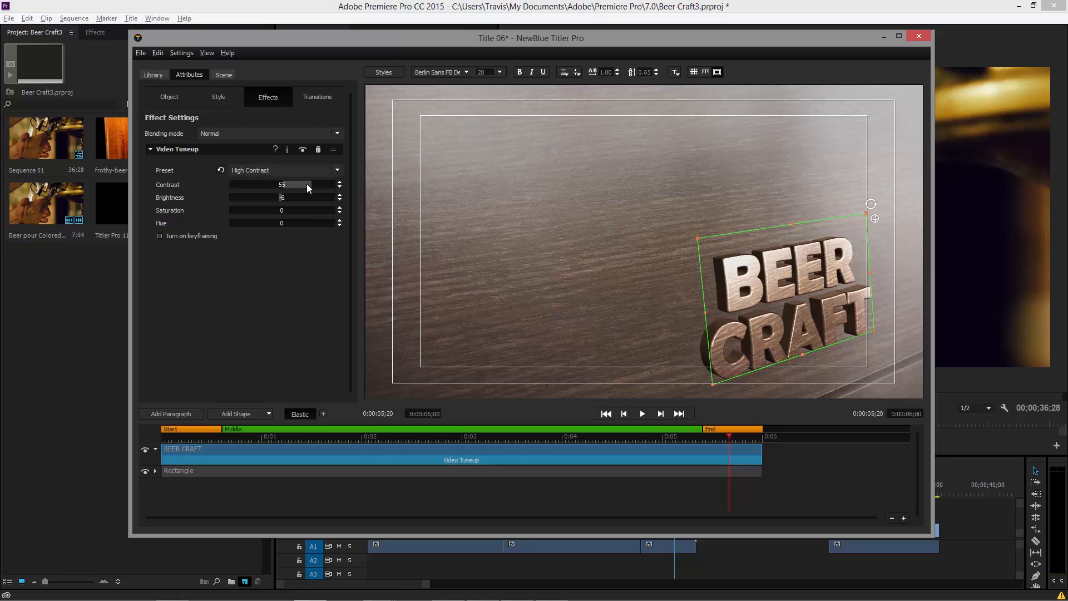
Reduce the Video Tuneup contrast to about 40.5 and fine-tune its brightness.
{"action": "mouse_move", "coordinate": [306, 184]}
{"action": "left_mouse_down"}
{"action": "mouse_move", "coordinate": [273, 188]}
{"action": "mouse_move", "coordinate": [292, 196]}
{"action": "left_mouse_up"}
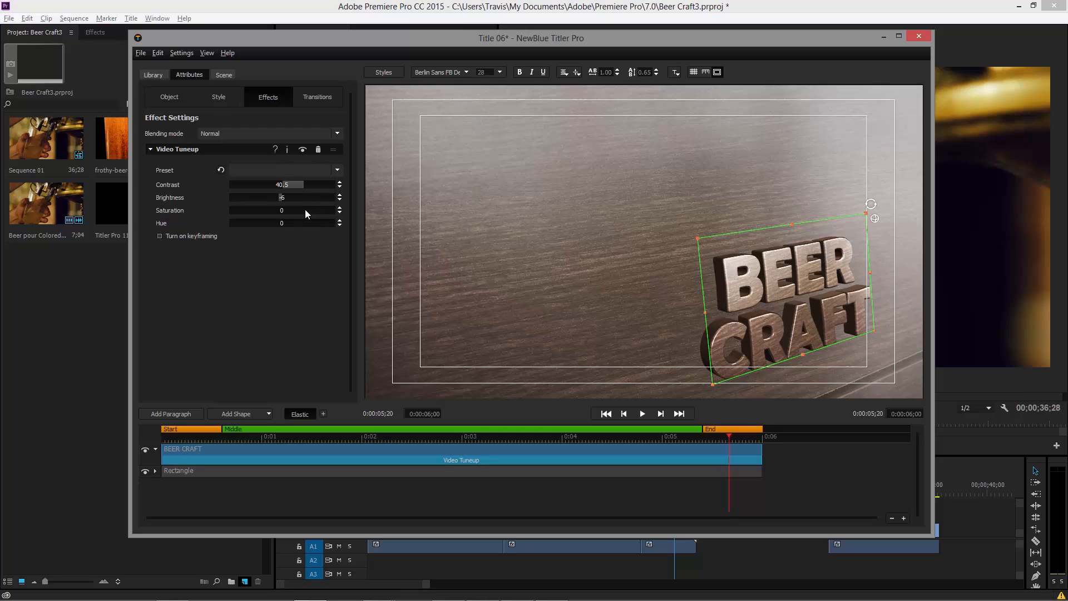
{"action": "left_click_drag", "start_coordinate": [286, 197], "coordinate": [286, 198]}
{"action": "left_click_drag", "start_coordinate": [288, 199], "coordinate": [286, 199]}
Apply the Extrude Bottom preset of the Elements Drop Shadow effect to the BEER CRAFT title.
{"action": "left_click", "coordinate": [161, 74]}
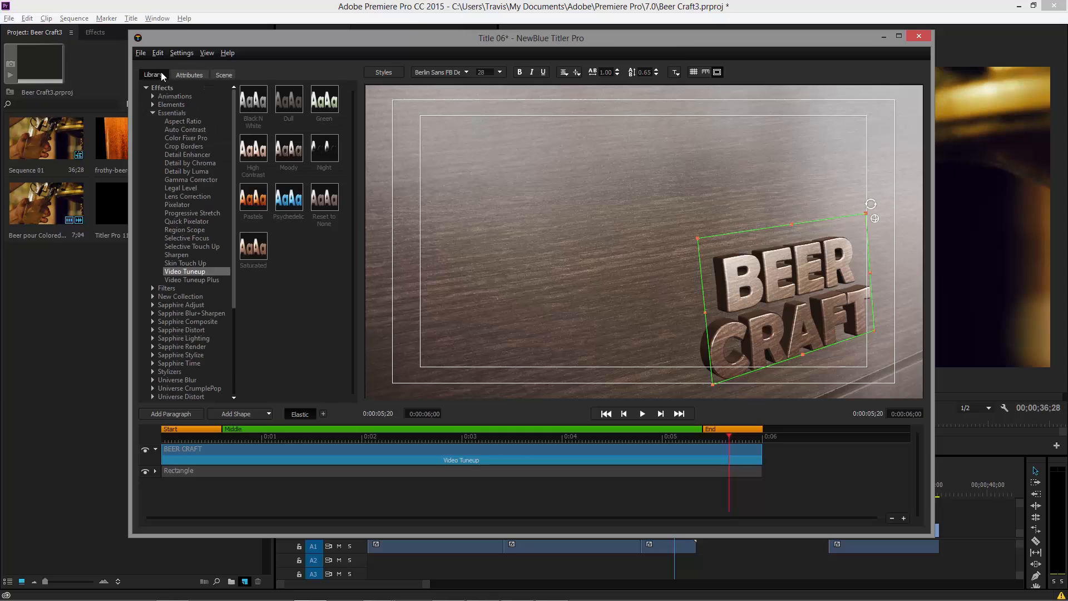
{"action": "left_click", "coordinate": [153, 112]}
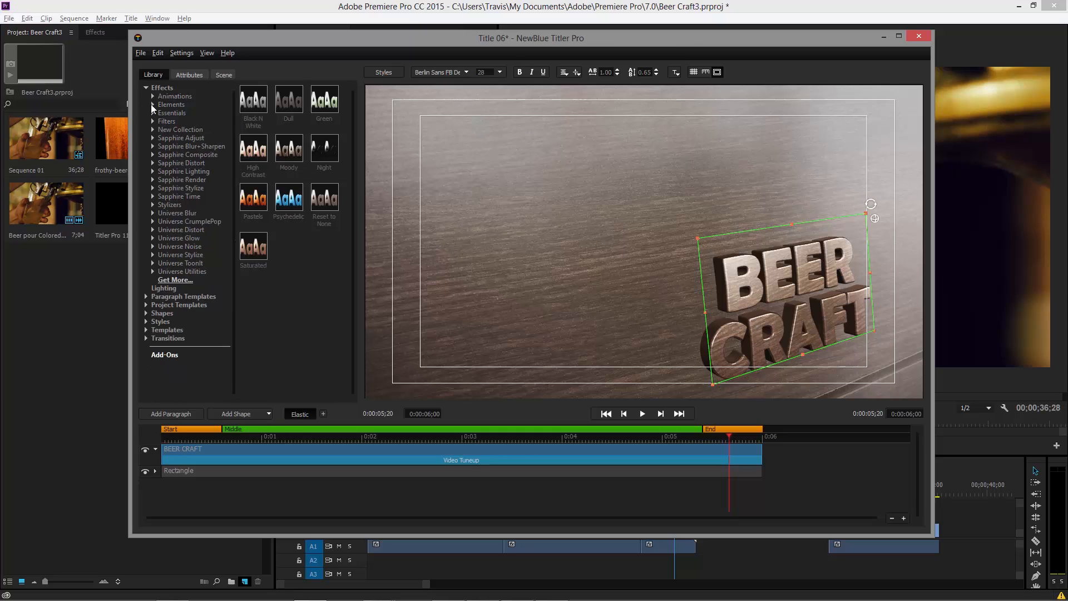
{"action": "left_click", "coordinate": [152, 104]}
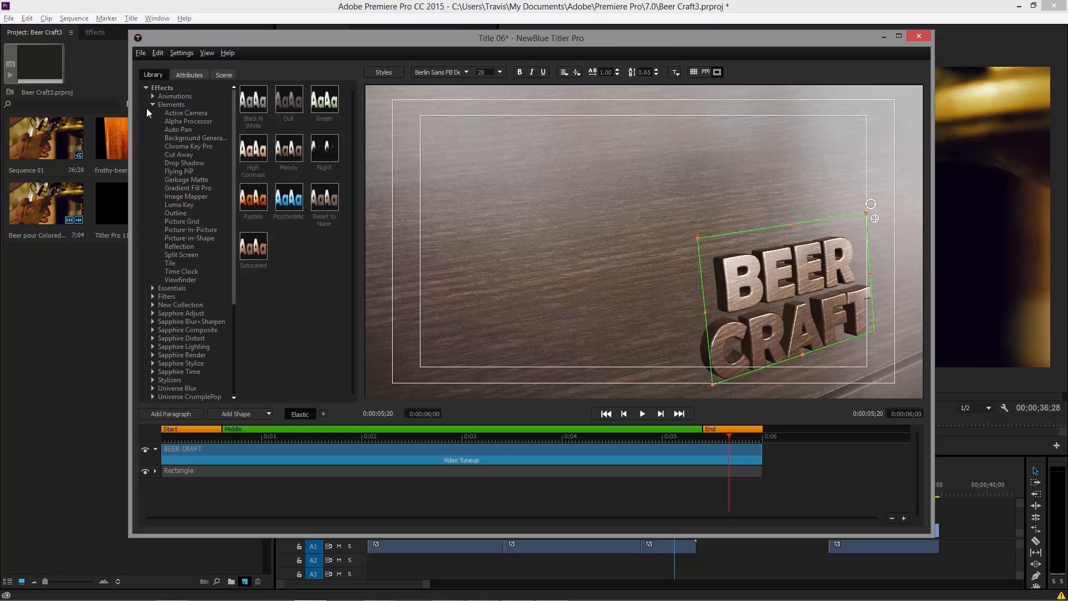
{"action": "left_click", "coordinate": [183, 163]}
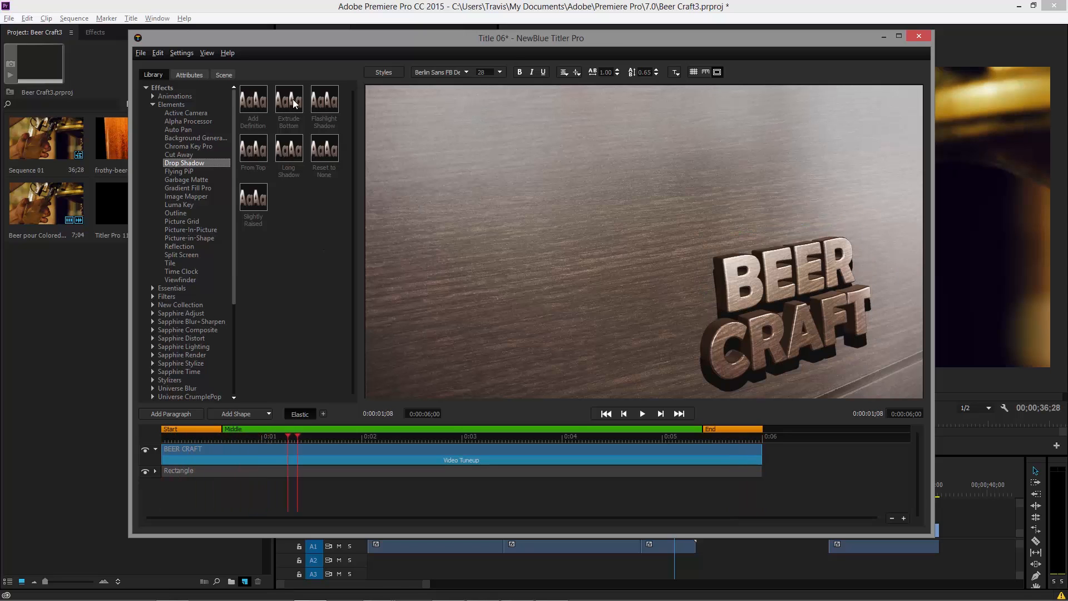
{"action": "left_click_drag", "start_coordinate": [294, 103], "coordinate": [596, 254]}
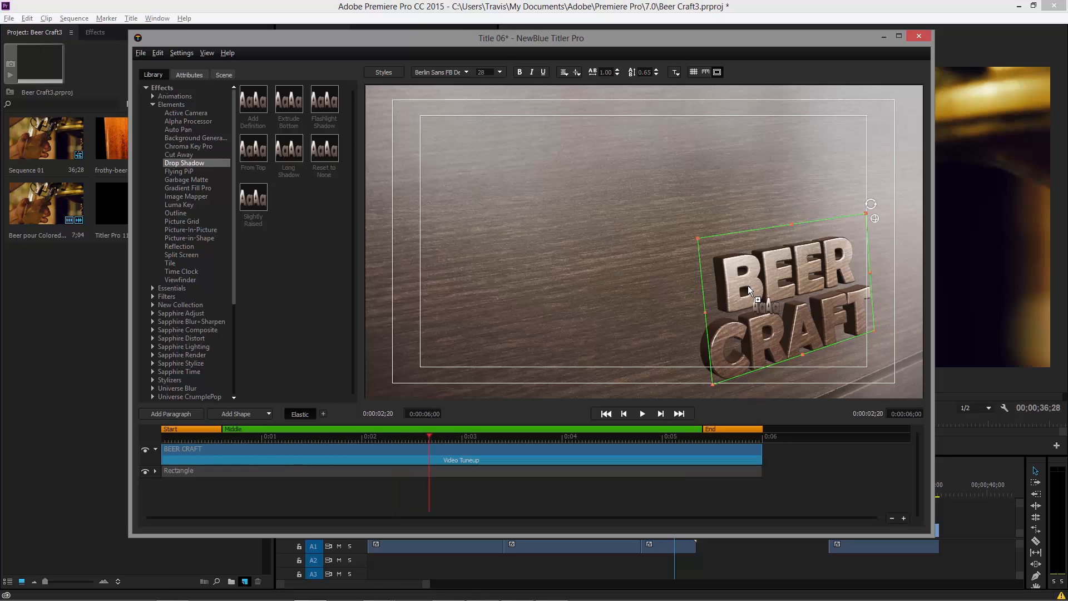
{"action": "left_click_drag", "start_coordinate": [748, 285], "coordinate": [747, 287]}
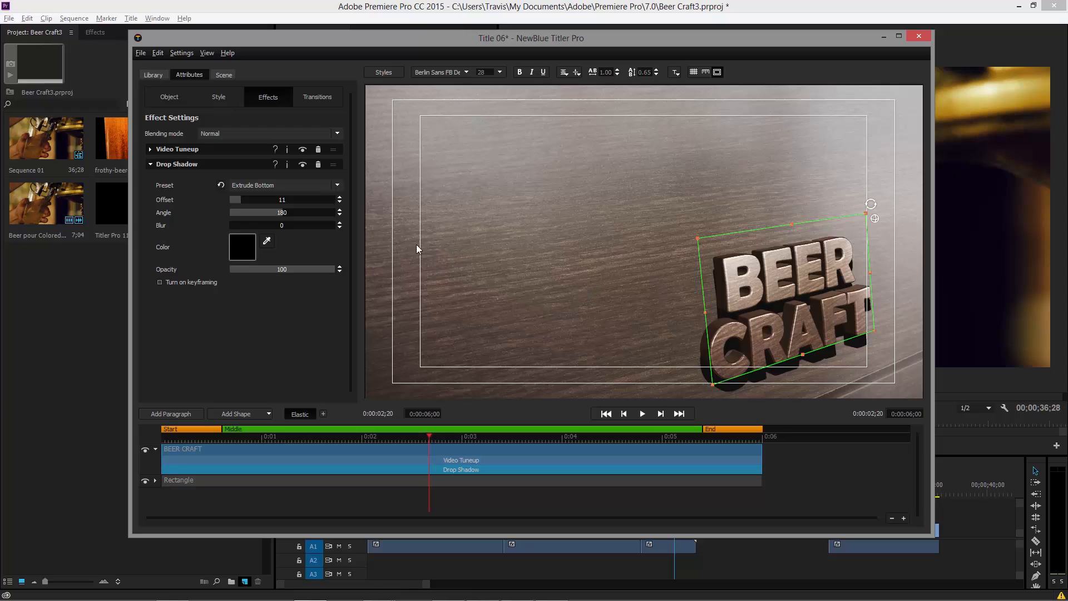
Turn the drop shadow's angle to about 261, set its blur to 10.1, and fine-tune its offset and angle.
{"action": "left_click_drag", "start_coordinate": [273, 216], "coordinate": [325, 215]}
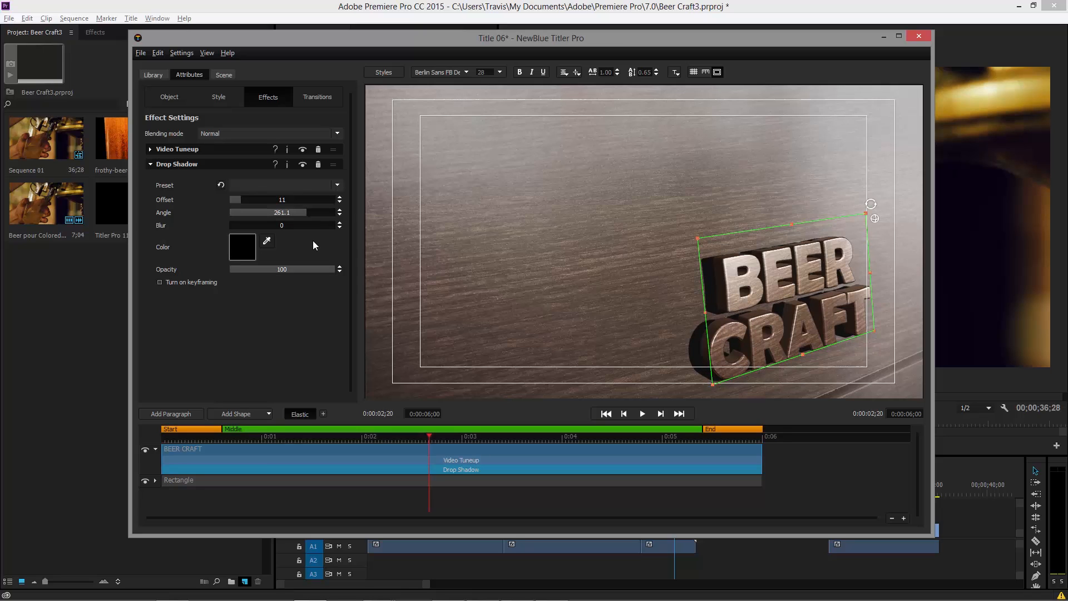
{"action": "left_click_drag", "start_coordinate": [239, 226], "coordinate": [263, 226]}
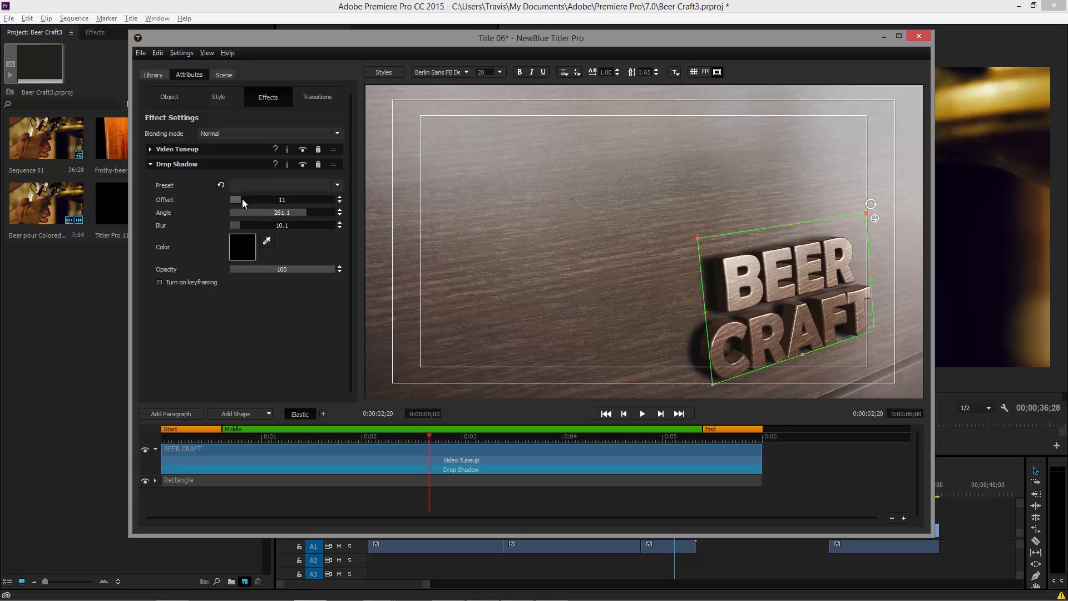
{"action": "left_click_drag", "start_coordinate": [242, 199], "coordinate": [244, 200]}
{"action": "left_click_drag", "start_coordinate": [292, 212], "coordinate": [302, 214]}
{"action": "left_click", "coordinate": [553, 296]}
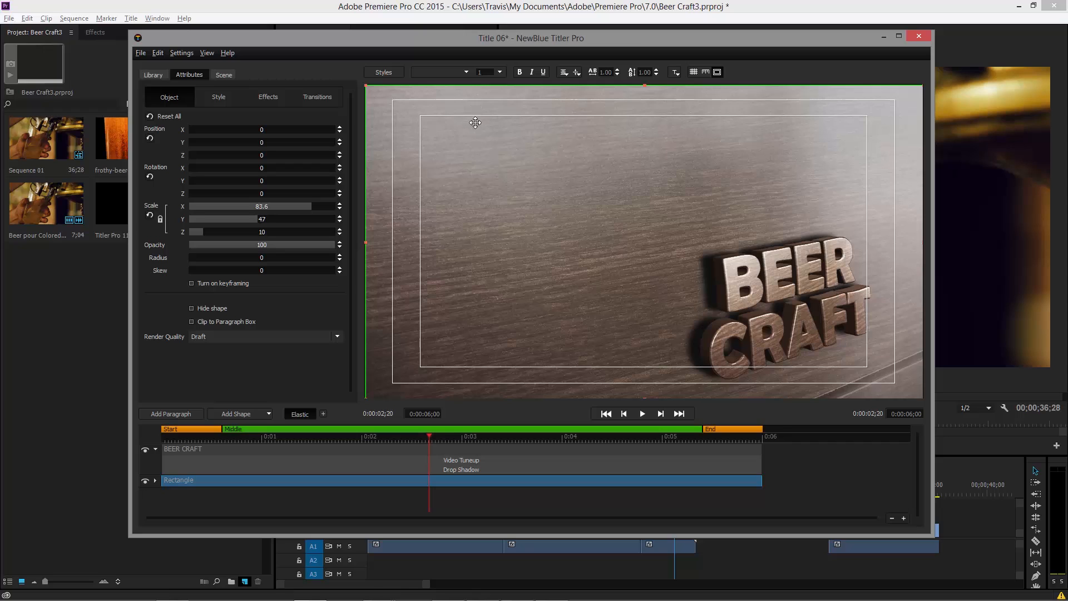
Collapse the three lights in the scene's light settings and switch Light 3 off and on to examine its effect.
{"action": "left_click", "coordinate": [226, 76]}
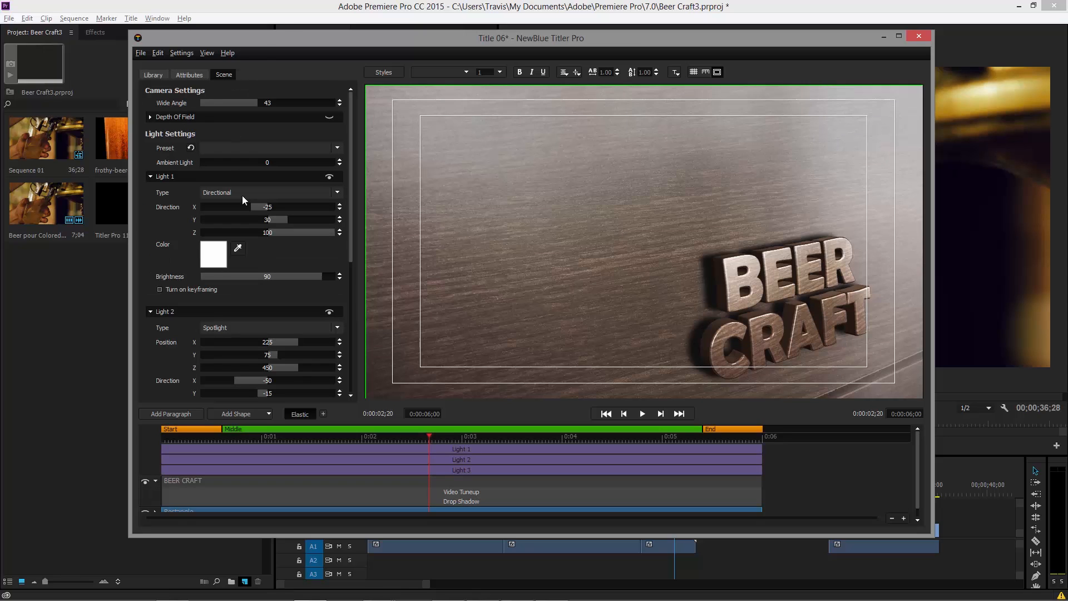
{"action": "left_click", "coordinate": [150, 176]}
{"action": "left_click", "coordinate": [150, 192]}
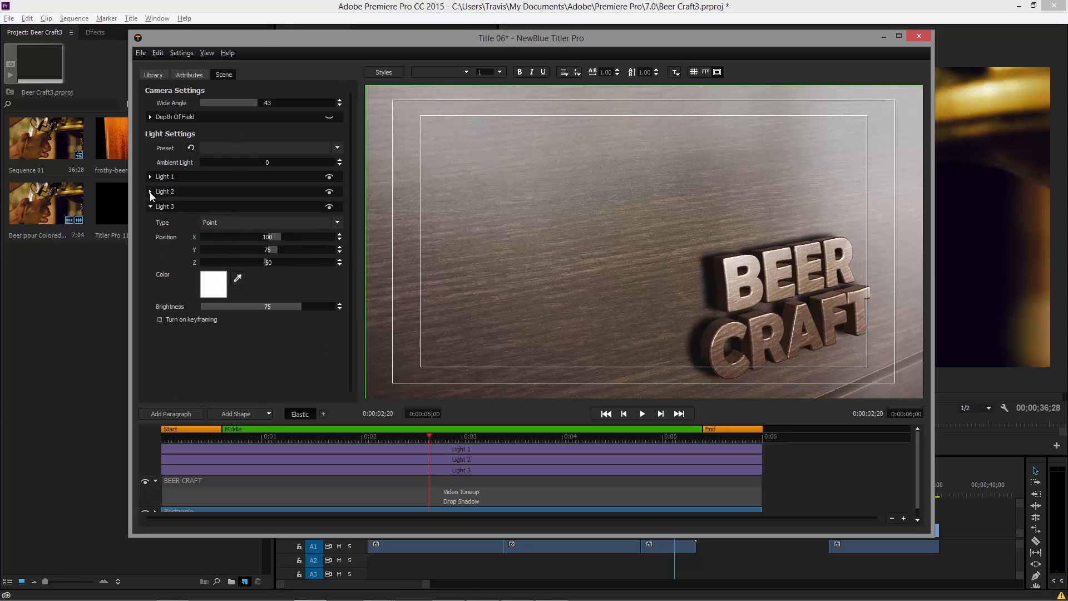
{"action": "left_click", "coordinate": [151, 206]}
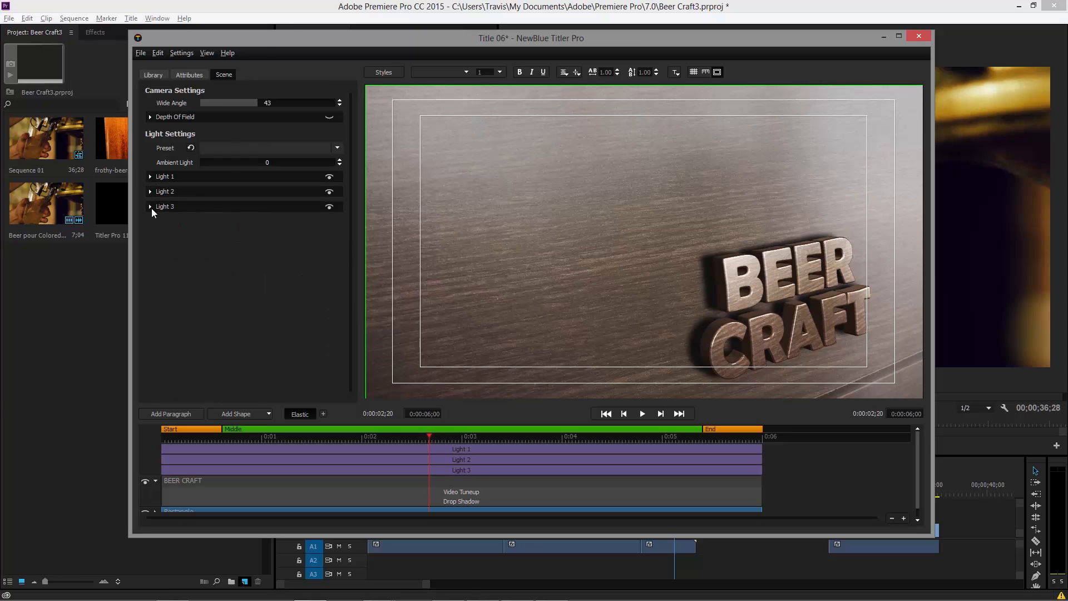
{"action": "left_click", "coordinate": [329, 210]}
{"action": "left_click", "coordinate": [329, 210]}
{"action": "left_click", "coordinate": [328, 210]}
{"action": "left_click", "coordinate": [329, 210]}
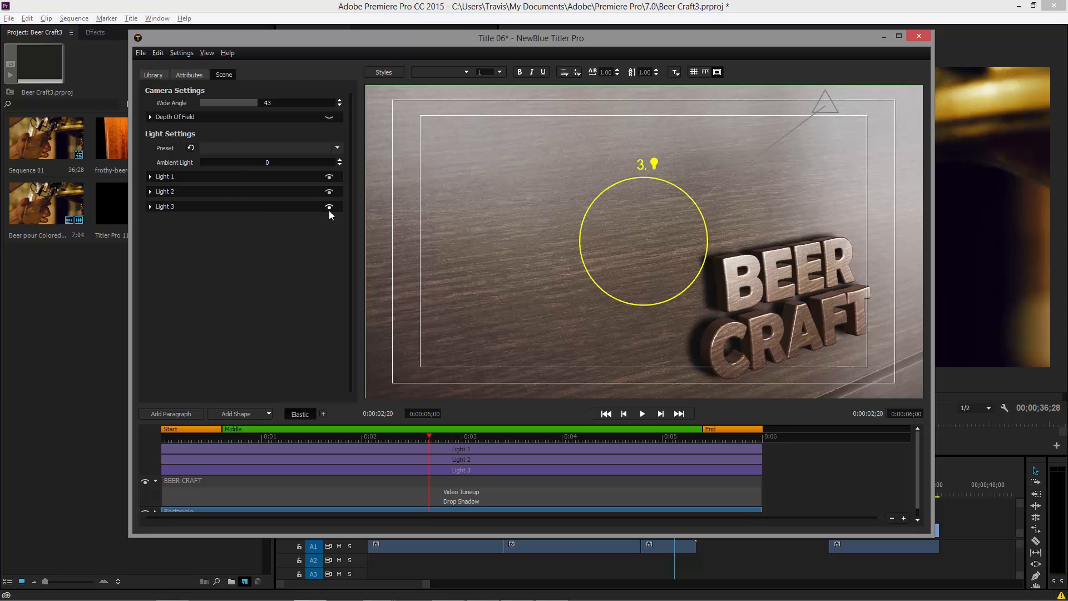
{"action": "left_click", "coordinate": [329, 208]}
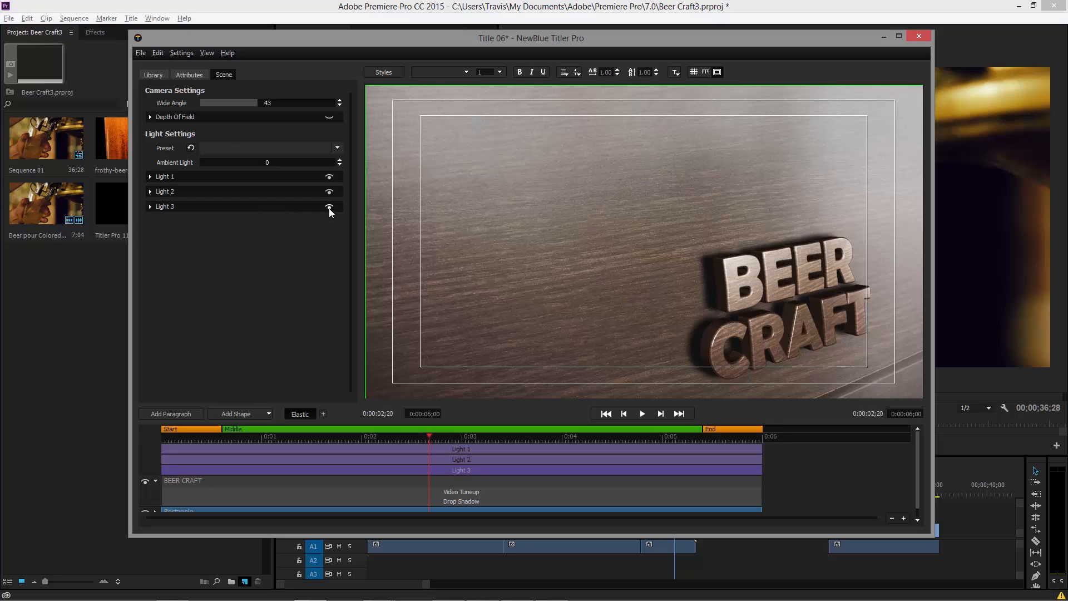
{"action": "left_click", "coordinate": [329, 208]}
{"action": "left_click", "coordinate": [328, 207]}
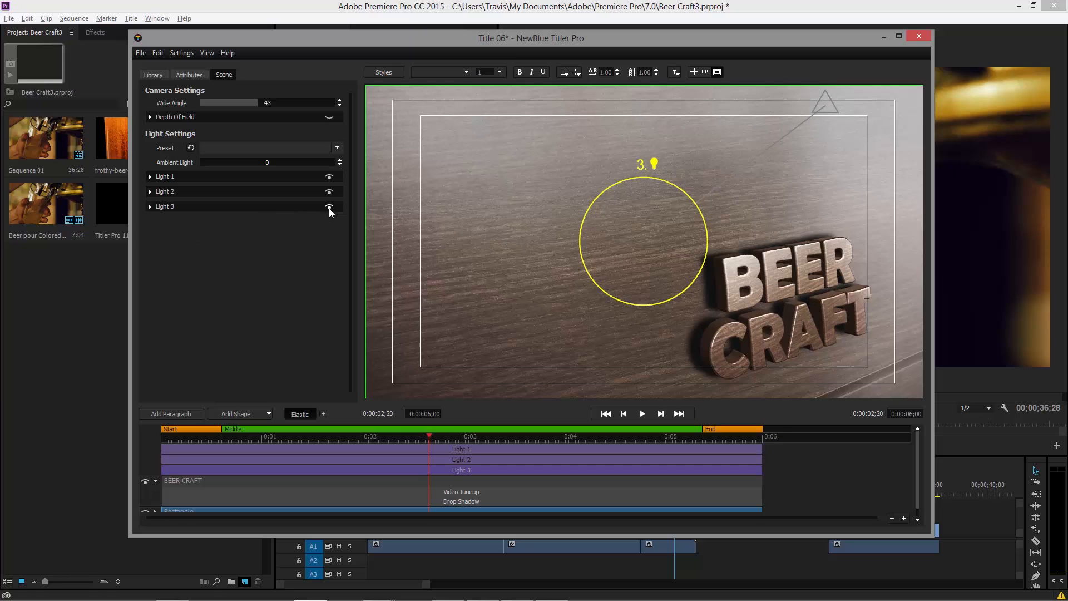
{"action": "left_click", "coordinate": [329, 208]}
{"action": "left_click", "coordinate": [329, 208]}
Switch Light 2 and Light 1 off and on in turn to examine how each one lights the title and background.
{"action": "left_click", "coordinate": [327, 194]}
{"action": "left_click", "coordinate": [327, 193]}
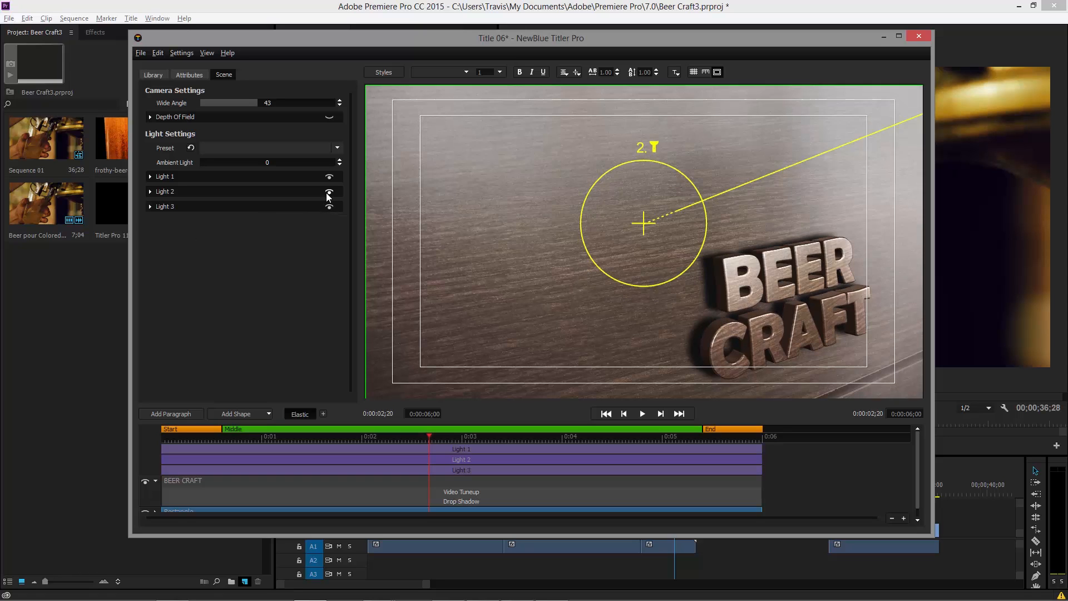
{"action": "left_click", "coordinate": [327, 193]}
{"action": "left_click", "coordinate": [326, 193]}
{"action": "left_click", "coordinate": [326, 193]}
{"action": "left_click", "coordinate": [326, 193]}
{"action": "left_click", "coordinate": [327, 182]}
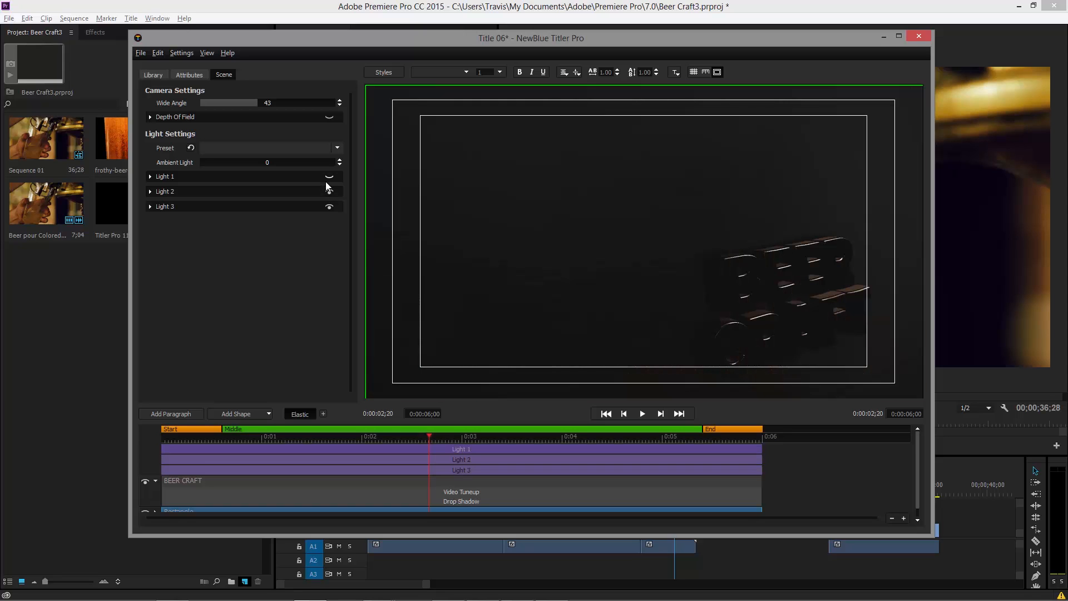
{"action": "left_click", "coordinate": [328, 180]}
{"action": "left_click", "coordinate": [328, 180]}
{"action": "left_click", "coordinate": [329, 180]}
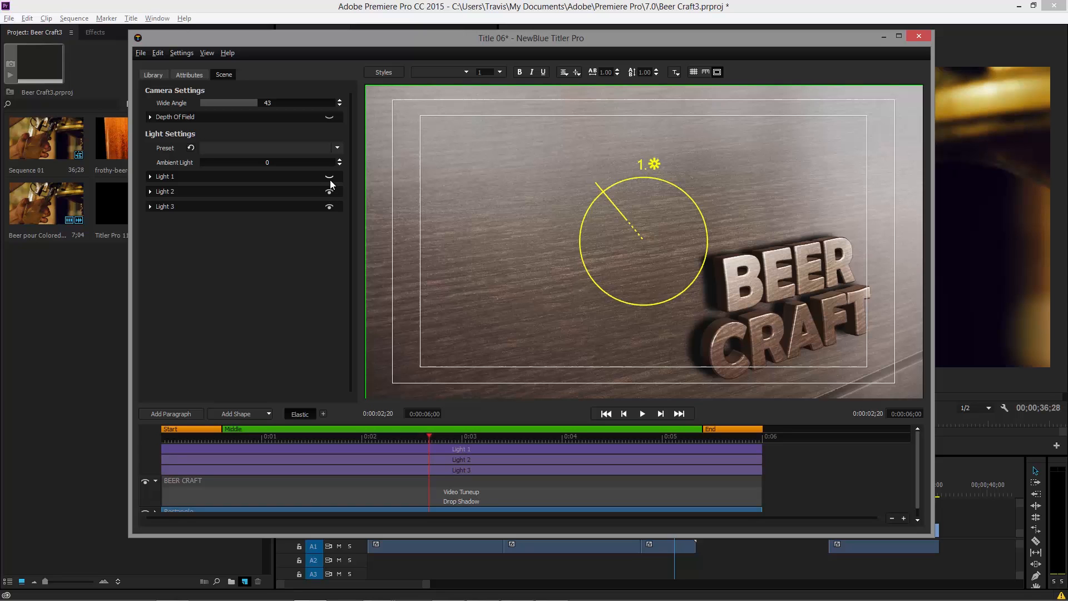
Redirect Light 1 over the BEER CRAFT title to a direction of about X 37.83, Y 48.6, Z 78.79.
{"action": "left_click", "coordinate": [149, 176]}
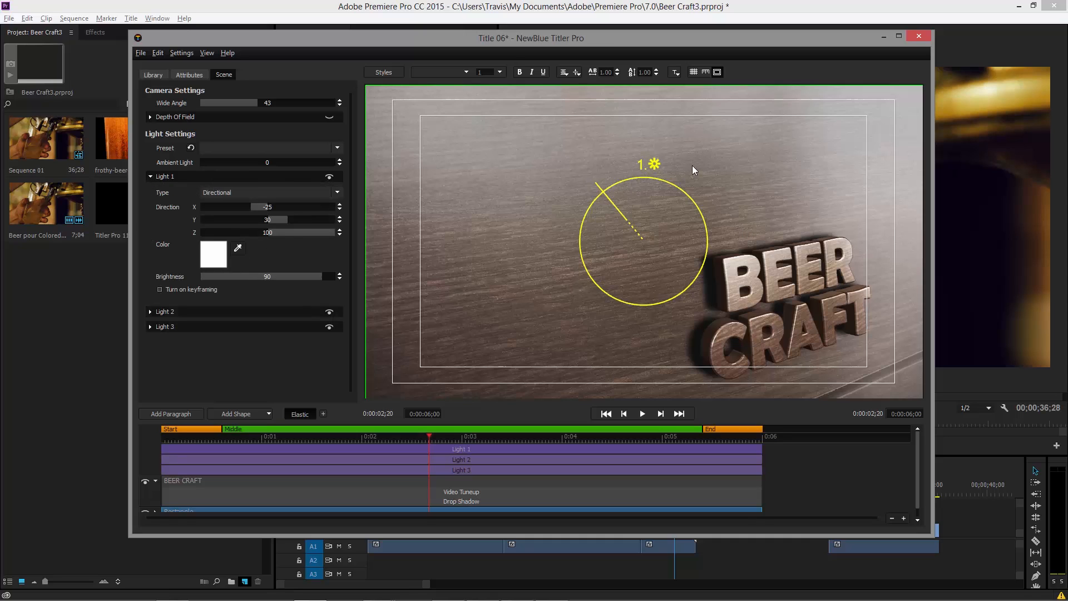
{"action": "left_click", "coordinate": [459, 493]}
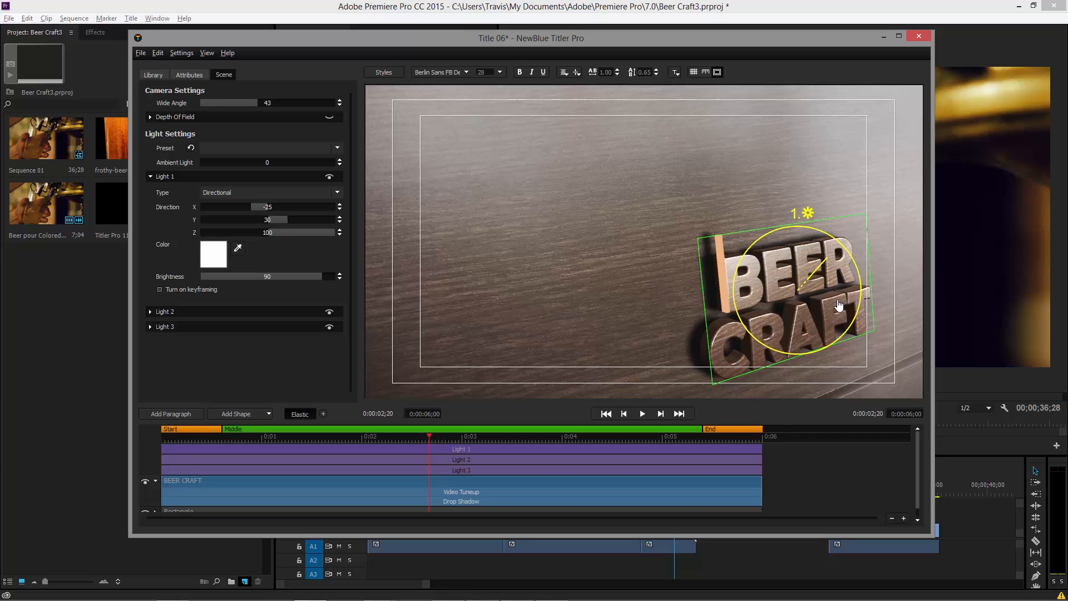
{"action": "left_click", "coordinate": [719, 509]}
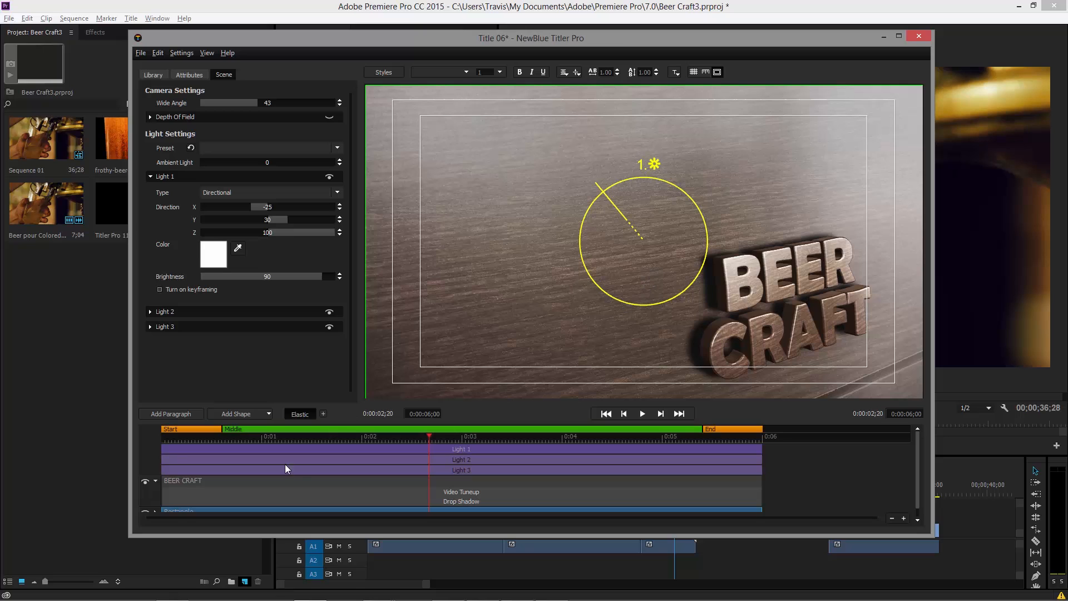
{"action": "left_click", "coordinate": [308, 486]}
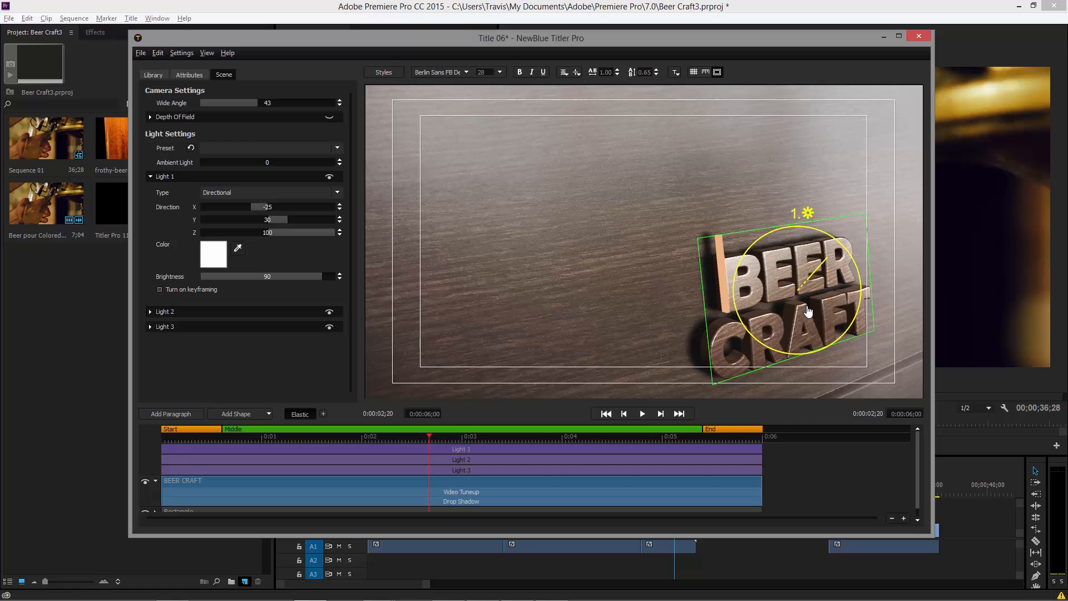
{"action": "mouse_move", "coordinate": [815, 301]}
{"action": "left_mouse_down"}
{"action": "mouse_move", "coordinate": [812, 278]}
{"action": "mouse_move", "coordinate": [825, 310]}
{"action": "mouse_move", "coordinate": [806, 294]}
{"action": "mouse_move", "coordinate": [832, 306]}
{"action": "left_mouse_up"}
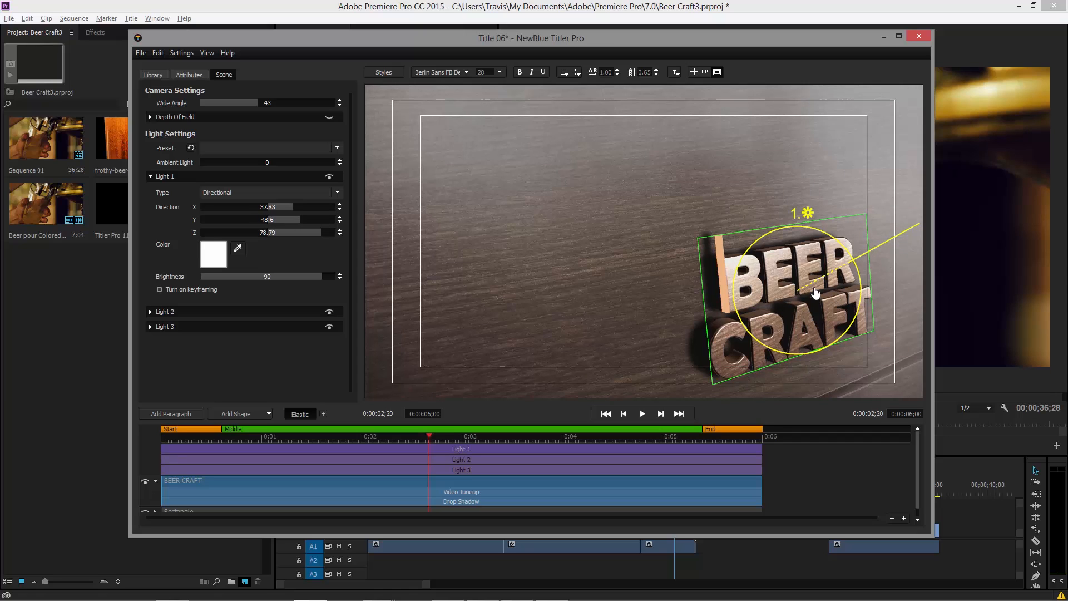
{"action": "left_click", "coordinate": [337, 149]}
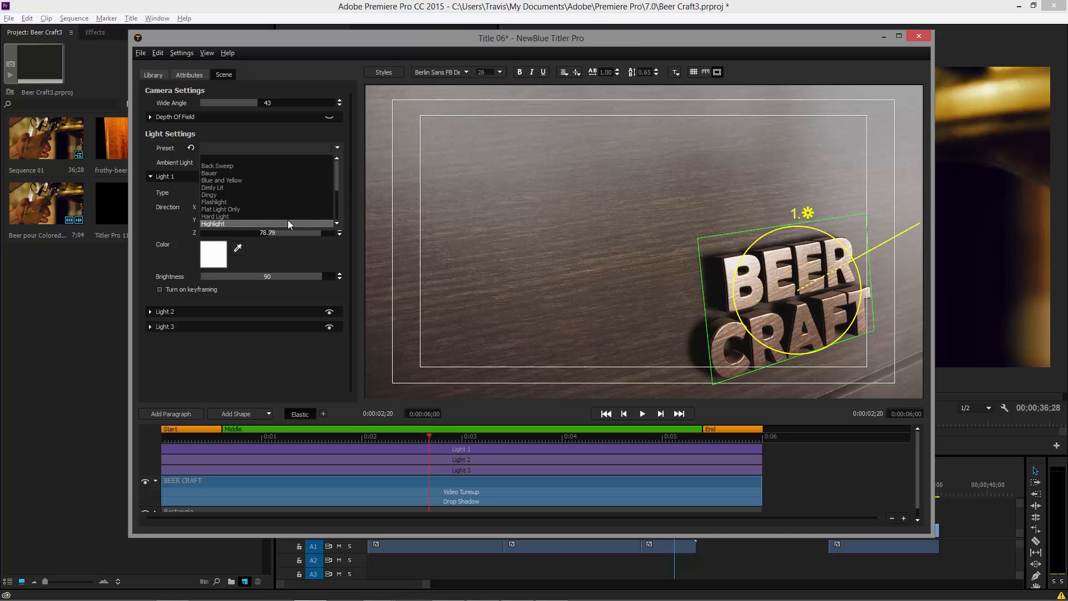
{"action": "left_click", "coordinate": [288, 222]}
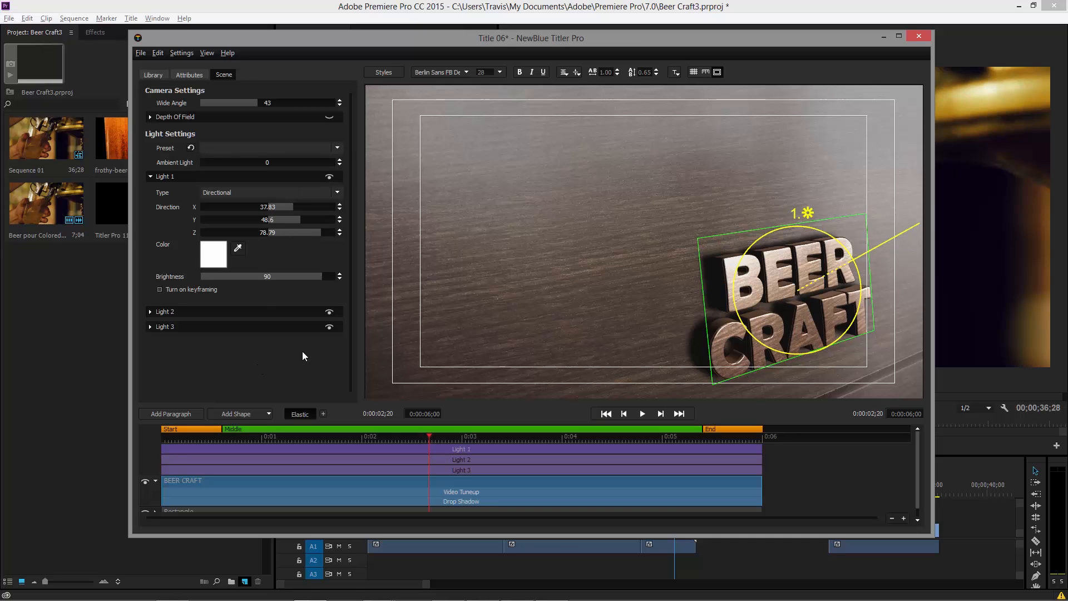
Add a new paragraph to the title and copy the first quote, without its attribution, from Beer Quotes.txt in Notepad.
{"action": "left_click", "coordinate": [190, 74]}
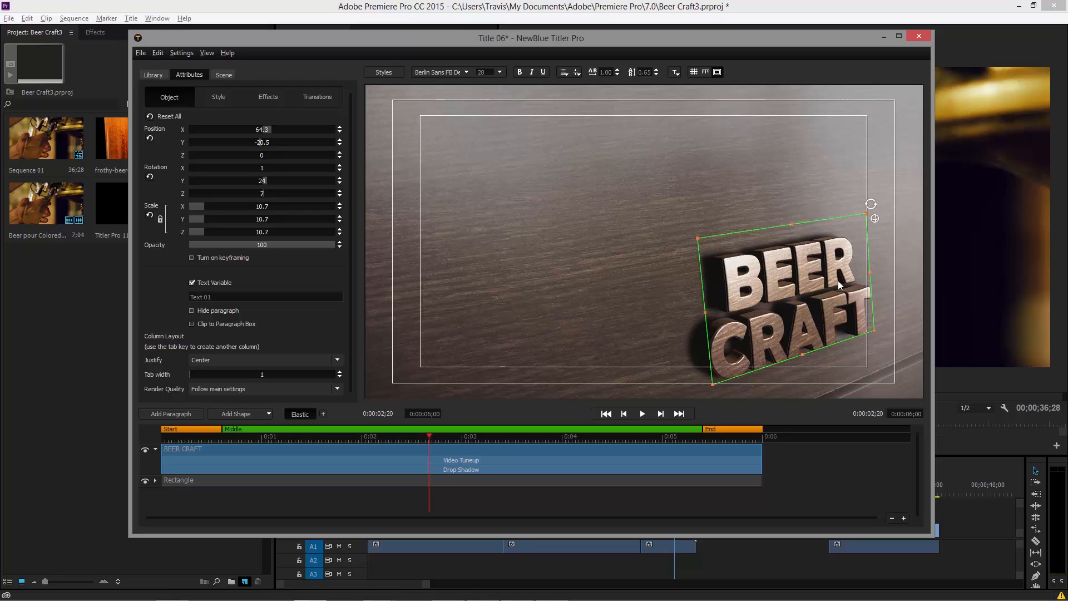
{"action": "left_click", "coordinate": [179, 416]}
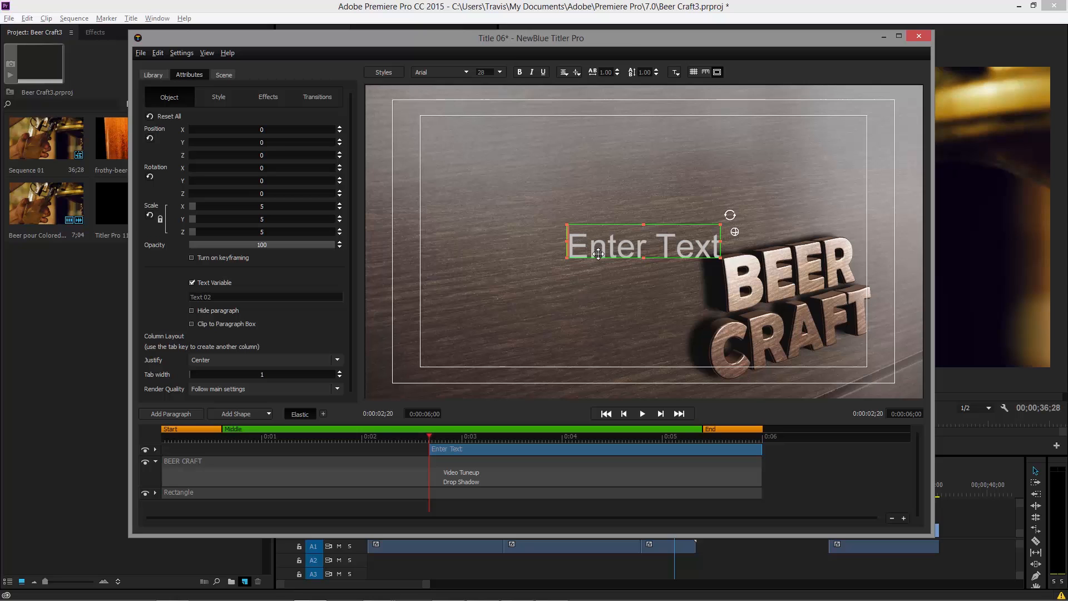
{"action": "mouse_move", "coordinate": [451, 600]}
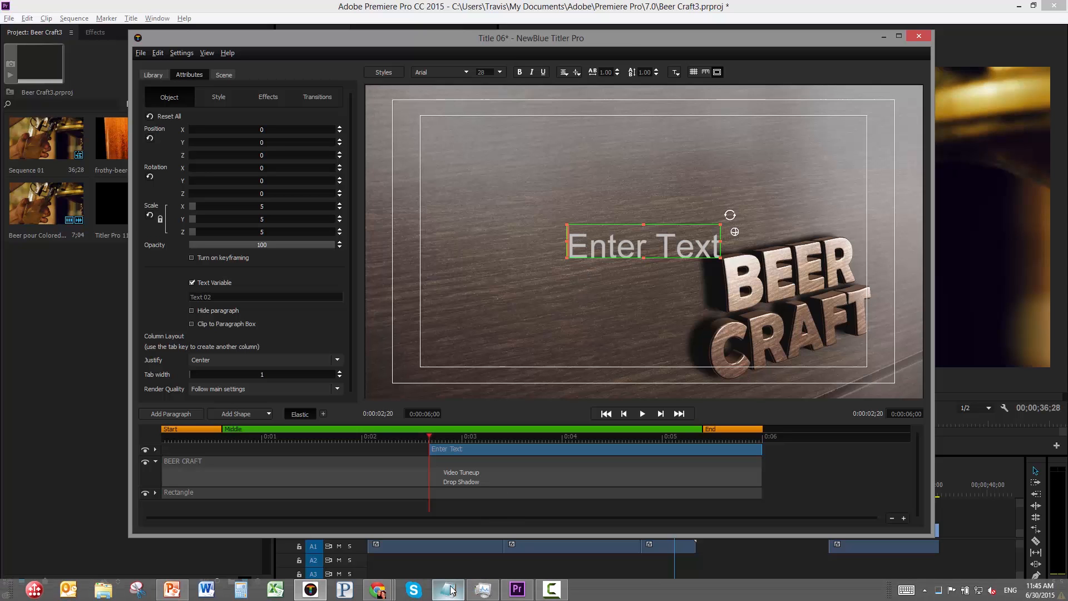
{"action": "left_click", "coordinate": [449, 590]}
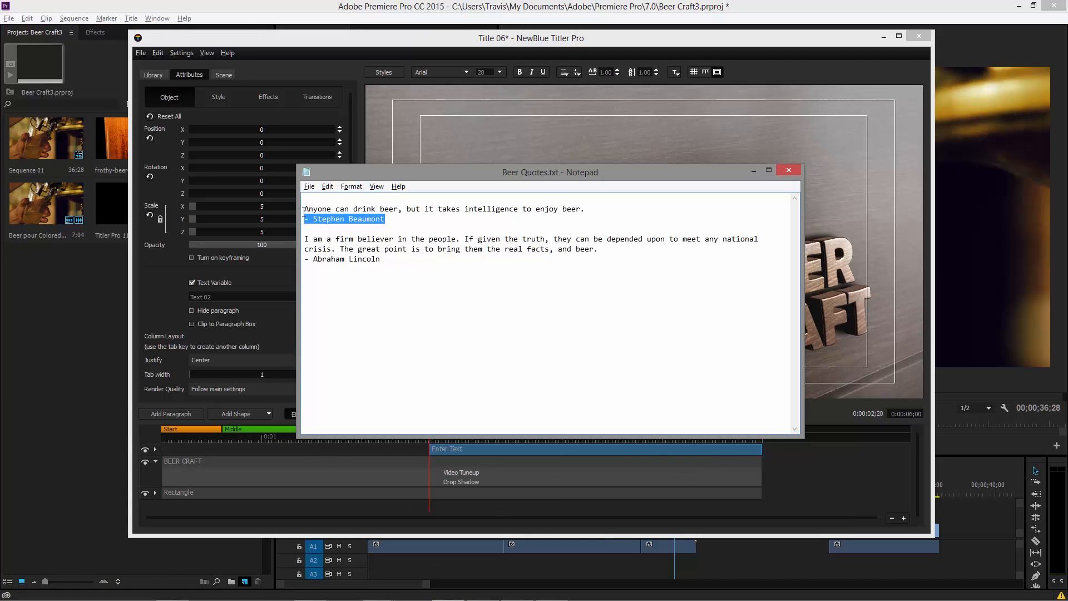
{"action": "left_click_drag", "start_coordinate": [303, 210], "coordinate": [597, 211]}
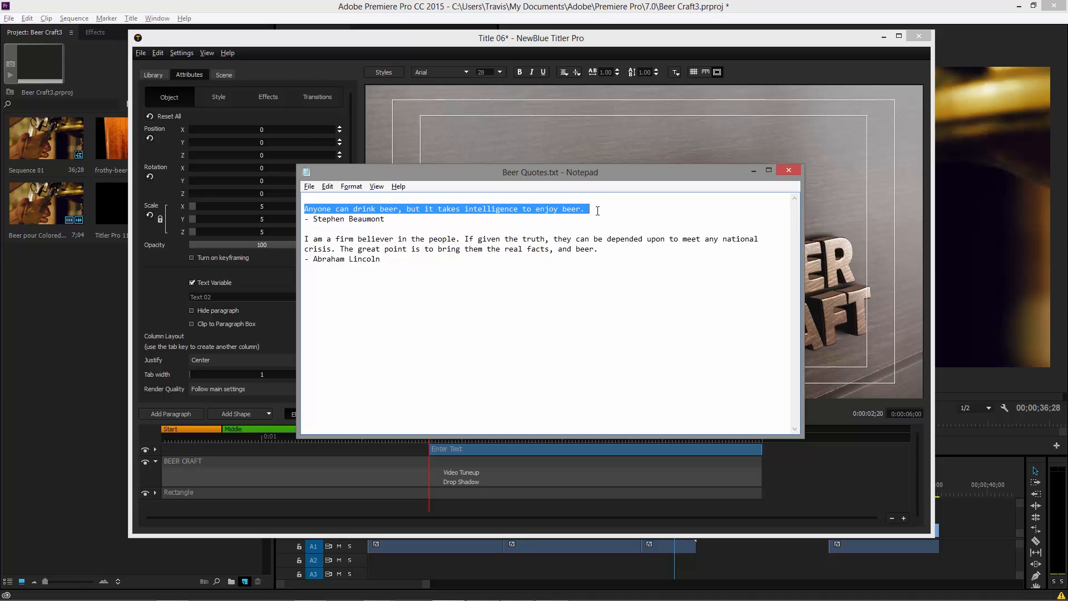
Back in Titler Pro, replace the new paragraph's placeholder text with "Anyone can drink beer, but it takes intelligence to enjoy beer.".
{"action": "left_click", "coordinate": [754, 170]}
{"action": "left_click", "coordinate": [637, 246]}
{"action": "left_click", "coordinate": [637, 246]}
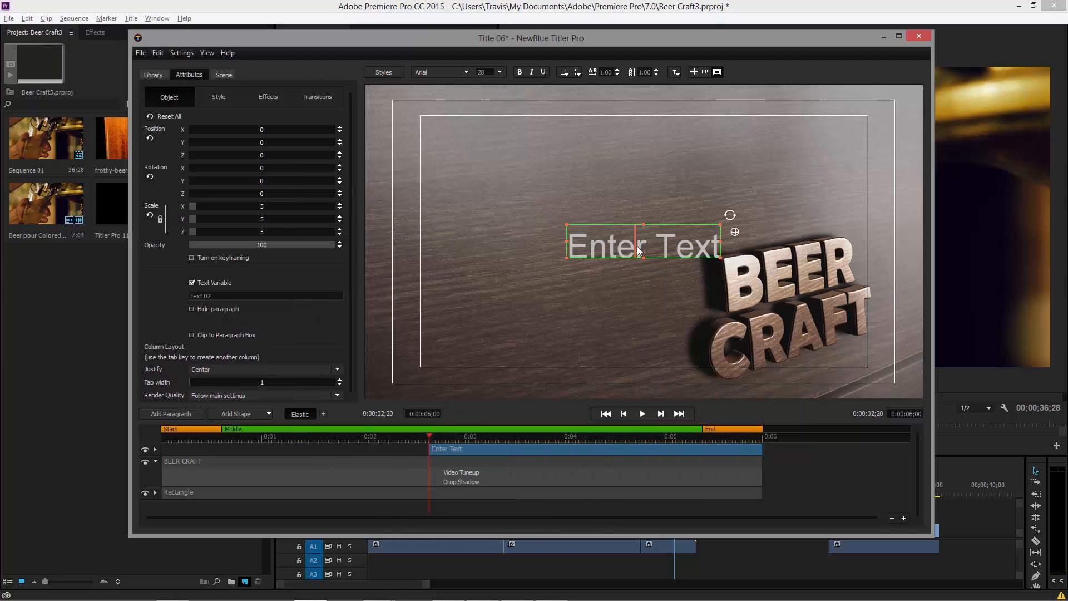
{"action": "key", "text": "ctrl+a"}
{"action": "type", "text": "Anyone can drink beer, but it takes intelligence to enjoy beer."}
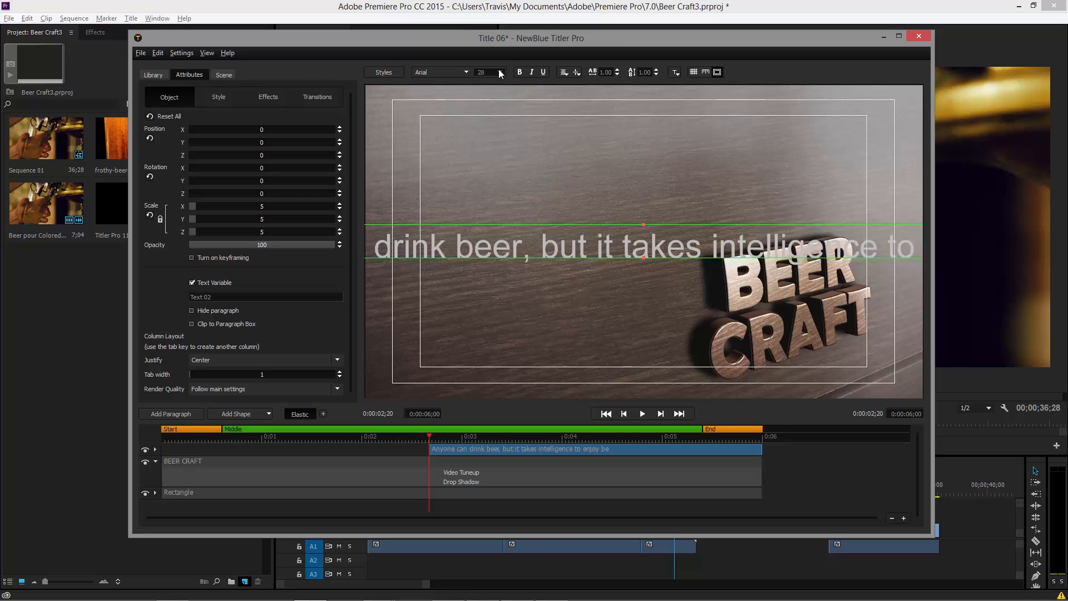
Set the quote paragraph's font to Belwe Lt BT.
{"action": "left_click", "coordinate": [466, 72]}
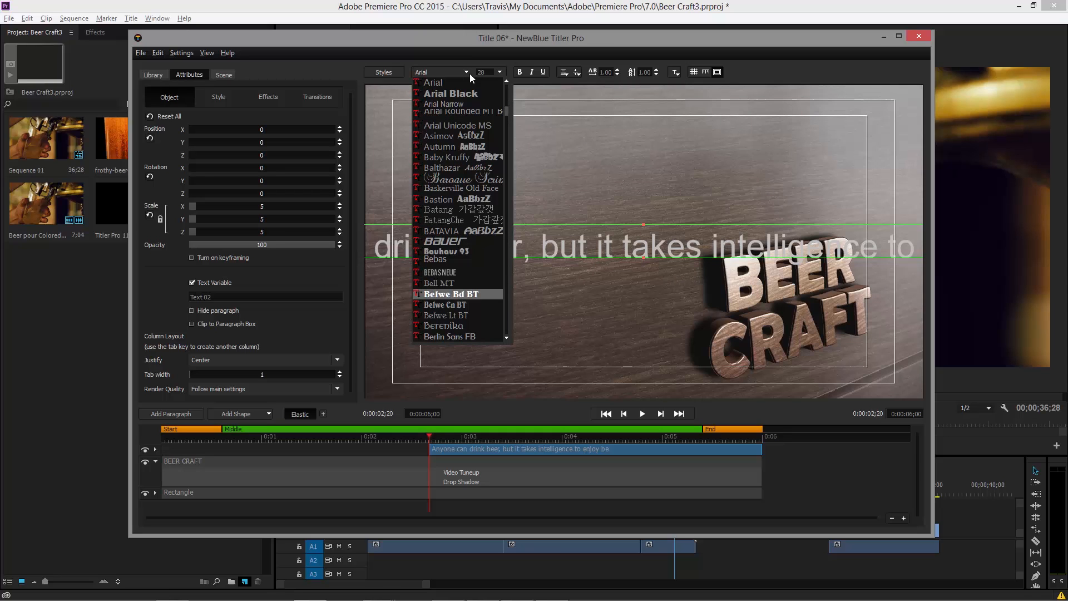
{"action": "key", "text": "Return"}
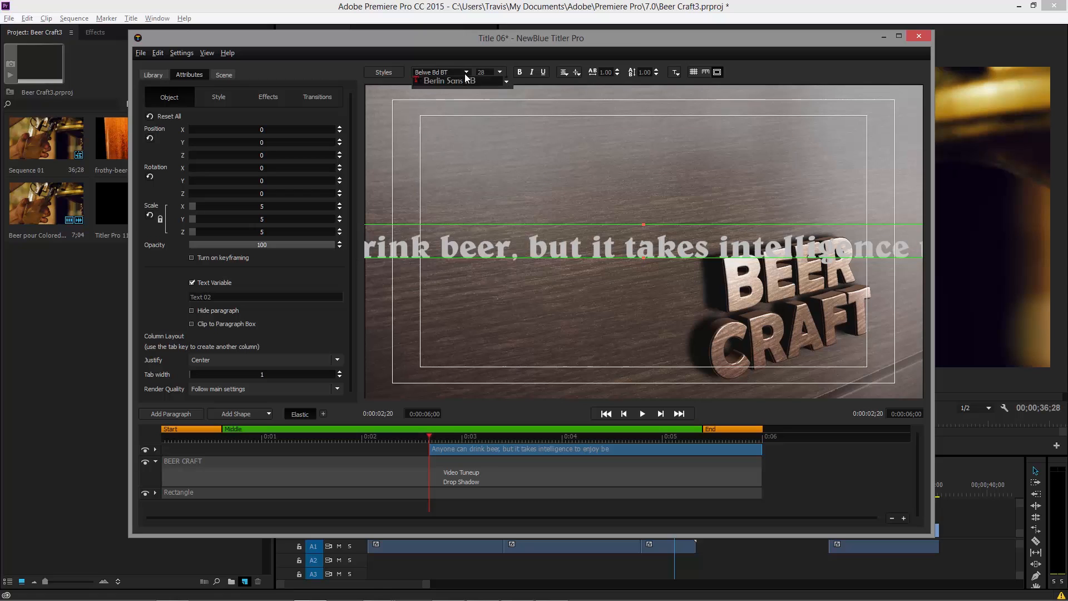
{"action": "left_click", "coordinate": [464, 73]}
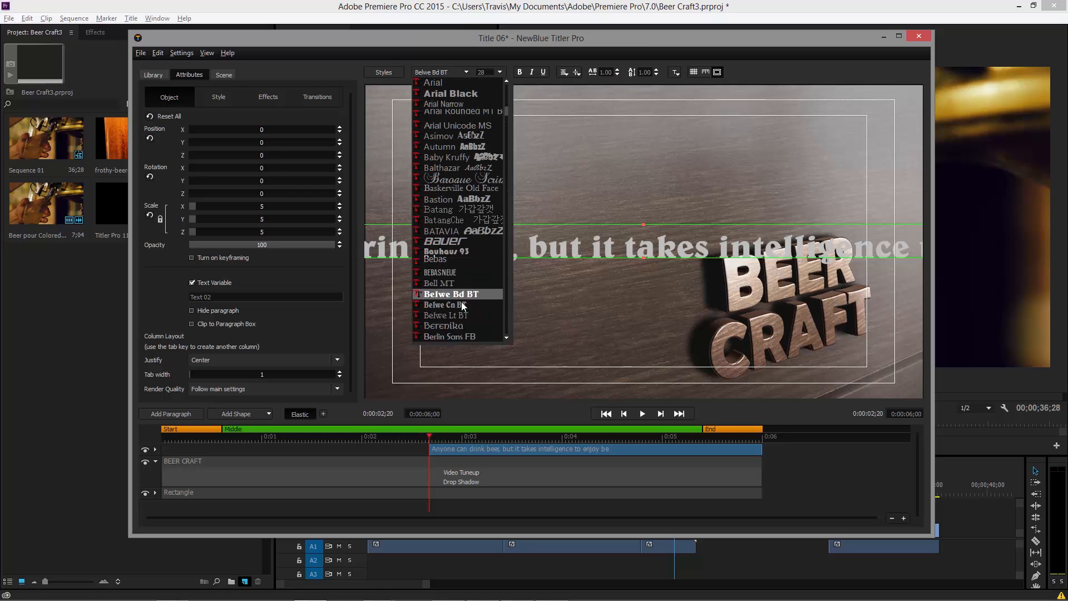
{"action": "left_click", "coordinate": [467, 315]}
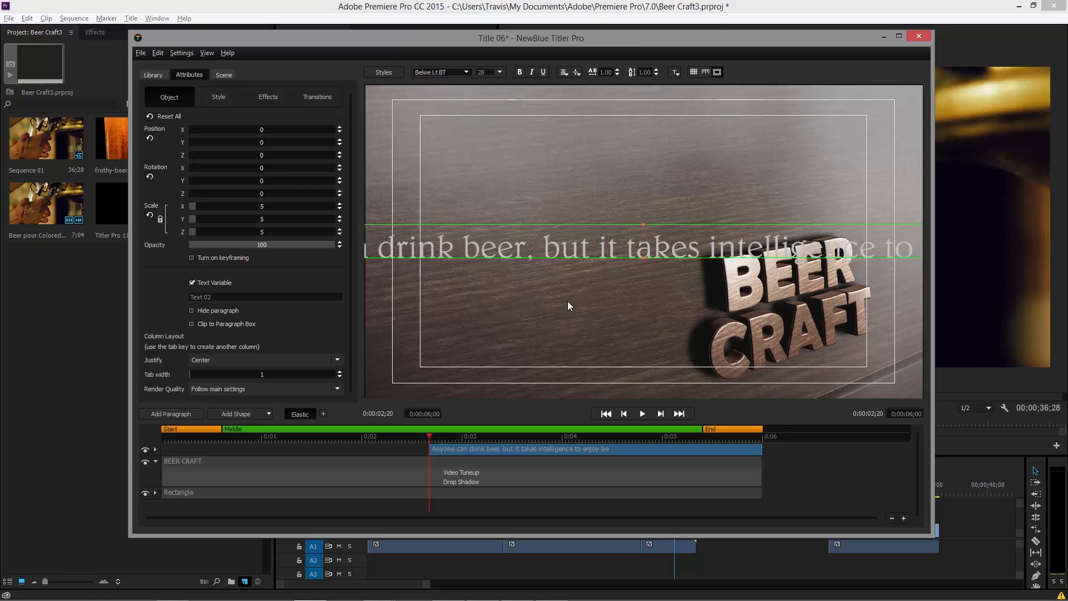
Set the quote paragraph to Fit Text to Box and make its text box taller.
{"action": "left_click", "coordinate": [676, 72]}
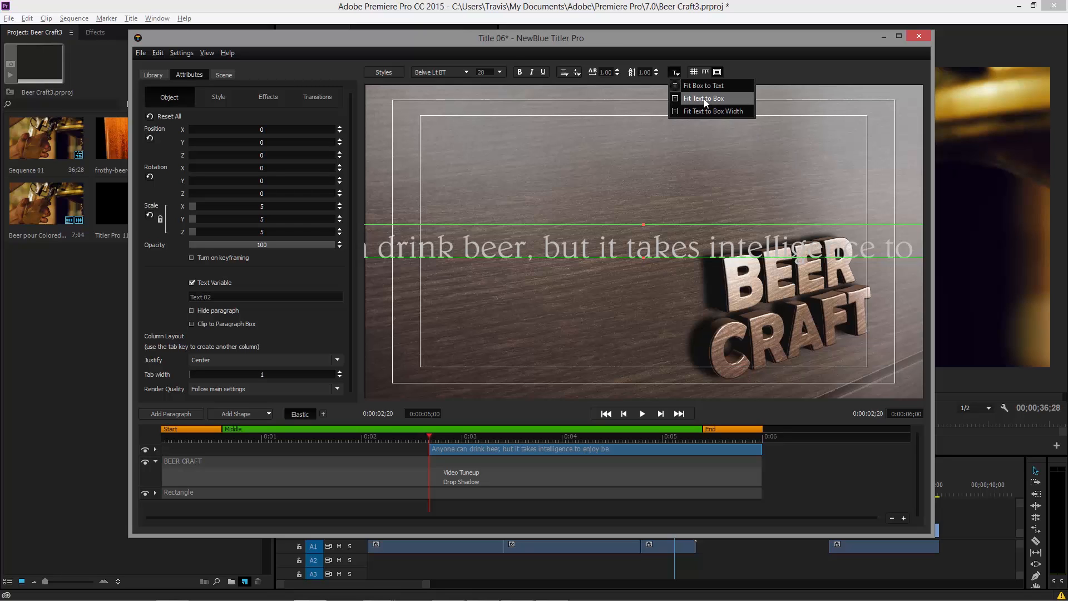
{"action": "left_click", "coordinate": [703, 98]}
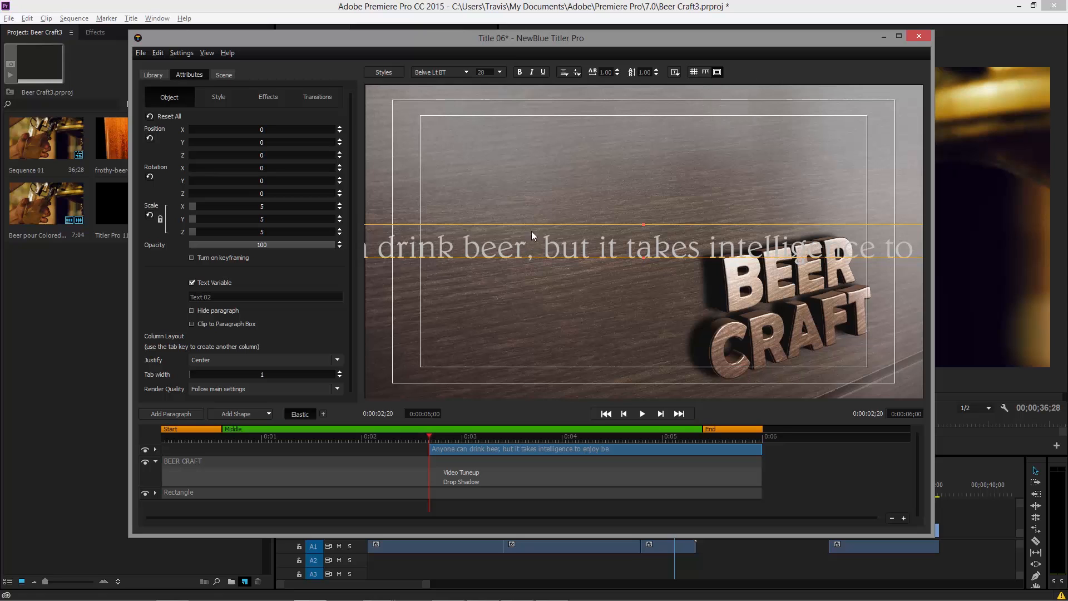
{"action": "left_click_drag", "start_coordinate": [536, 224], "coordinate": [474, 180]}
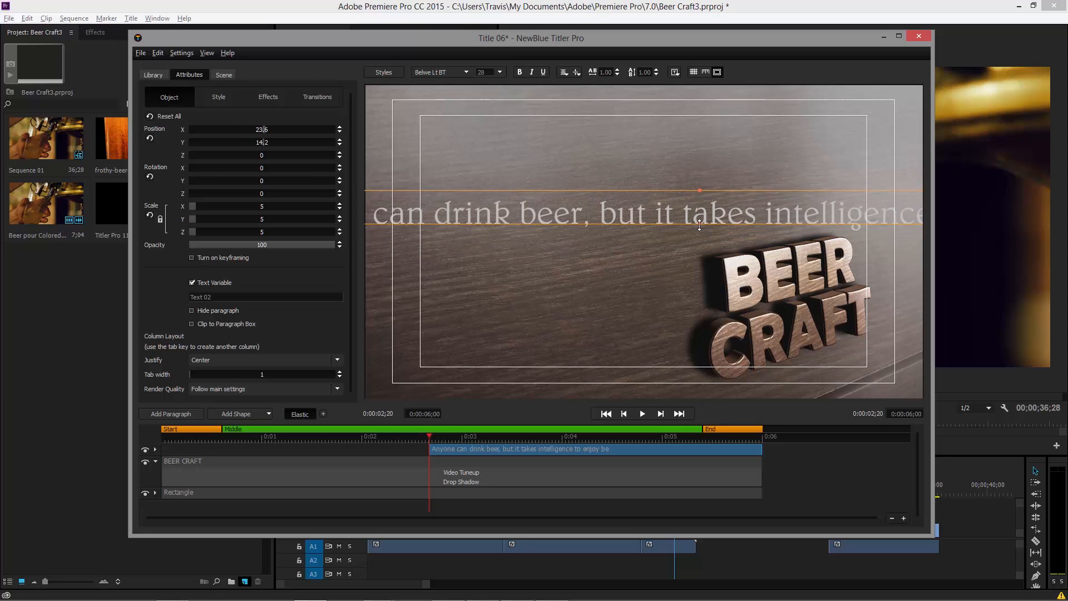
{"action": "left_click_drag", "start_coordinate": [699, 225], "coordinate": [699, 267]}
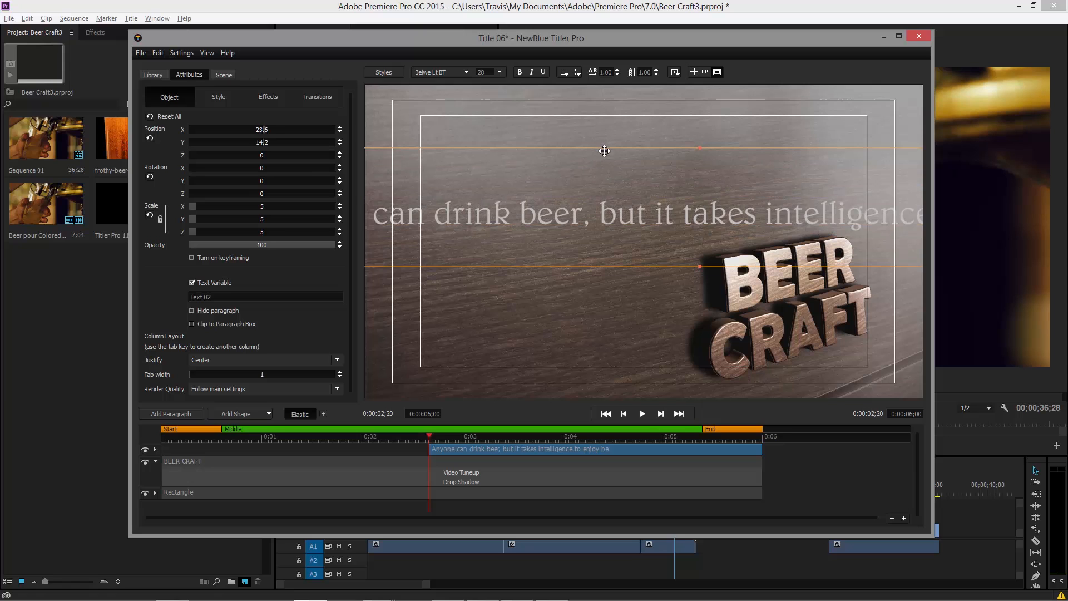
Narrow the quote's text box until the text wraps onto four lines, and place it at about X -2.6, Y 8.1.
{"action": "left_click_drag", "start_coordinate": [604, 151], "coordinate": [776, 169]}
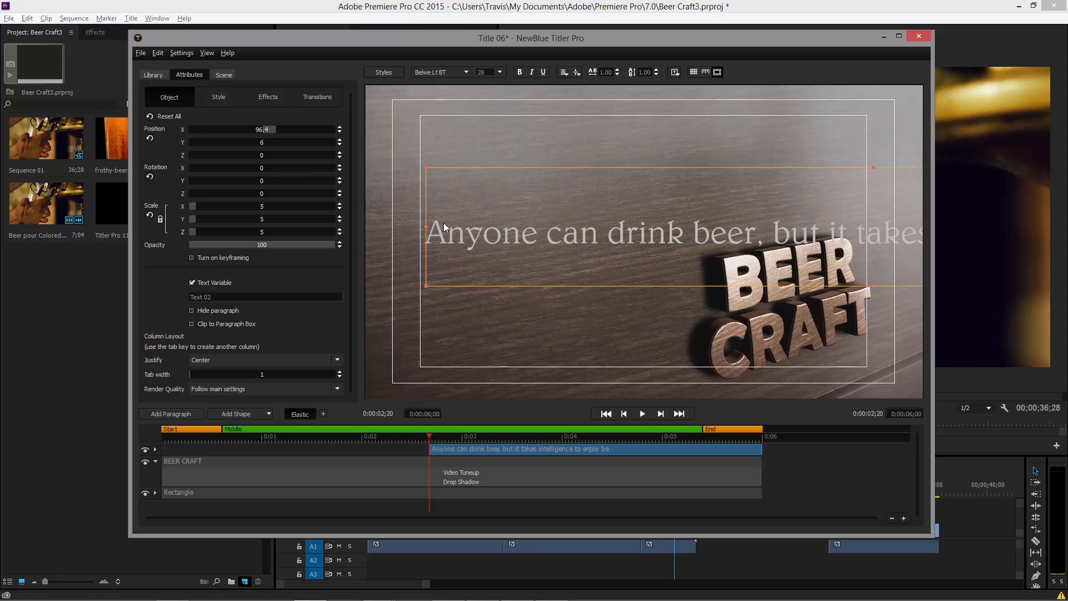
{"action": "left_click_drag", "start_coordinate": [434, 228], "coordinate": [660, 234]}
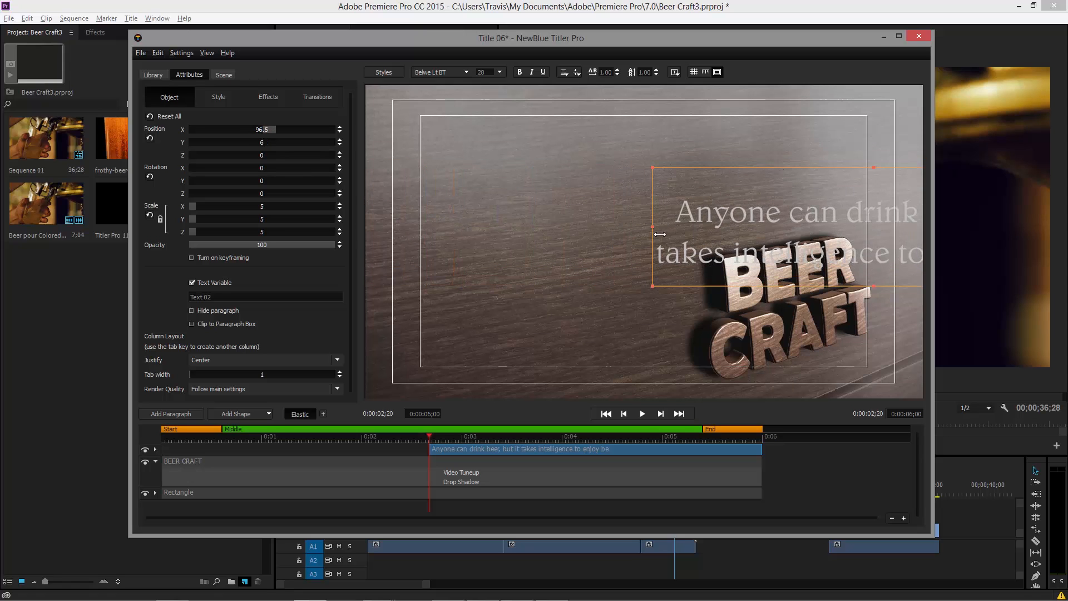
{"action": "left_click_drag", "start_coordinate": [727, 172], "coordinate": [490, 168]}
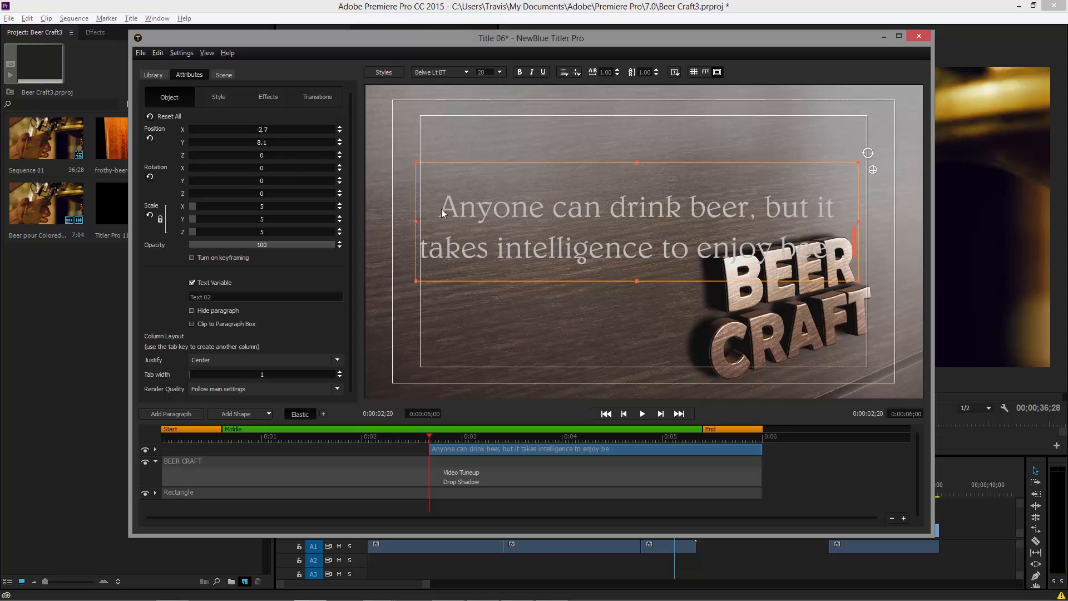
{"action": "left_click_drag", "start_coordinate": [415, 222], "coordinate": [556, 229]}
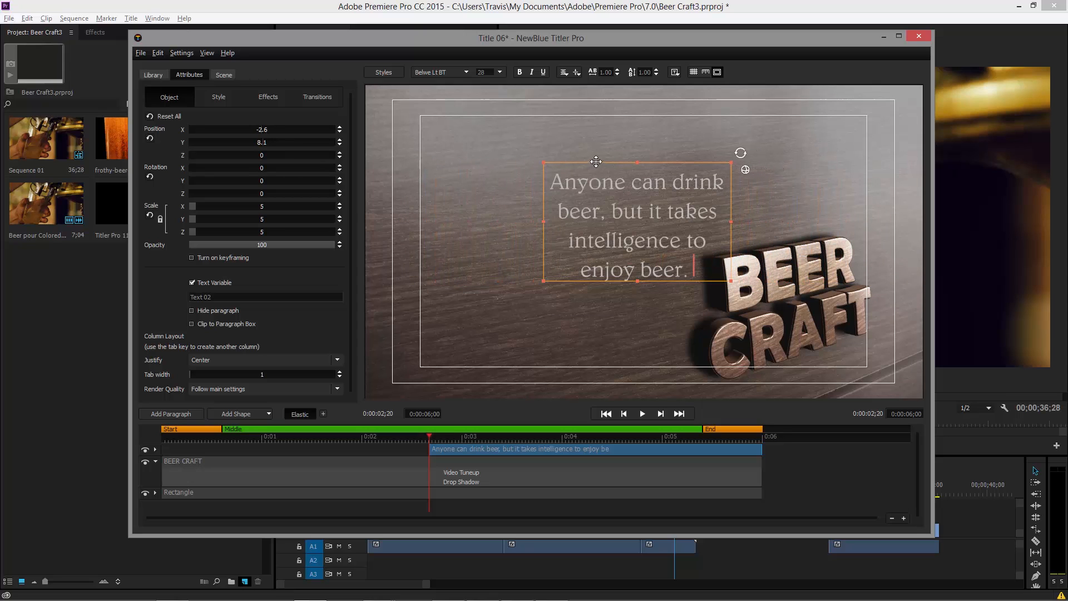
Add a vertical ruler guide just left of BEER CRAFT, then widen the quote's text box beside it and place it at about Y 6.8.
{"action": "left_click_drag", "start_coordinate": [578, 165], "coordinate": [519, 178]}
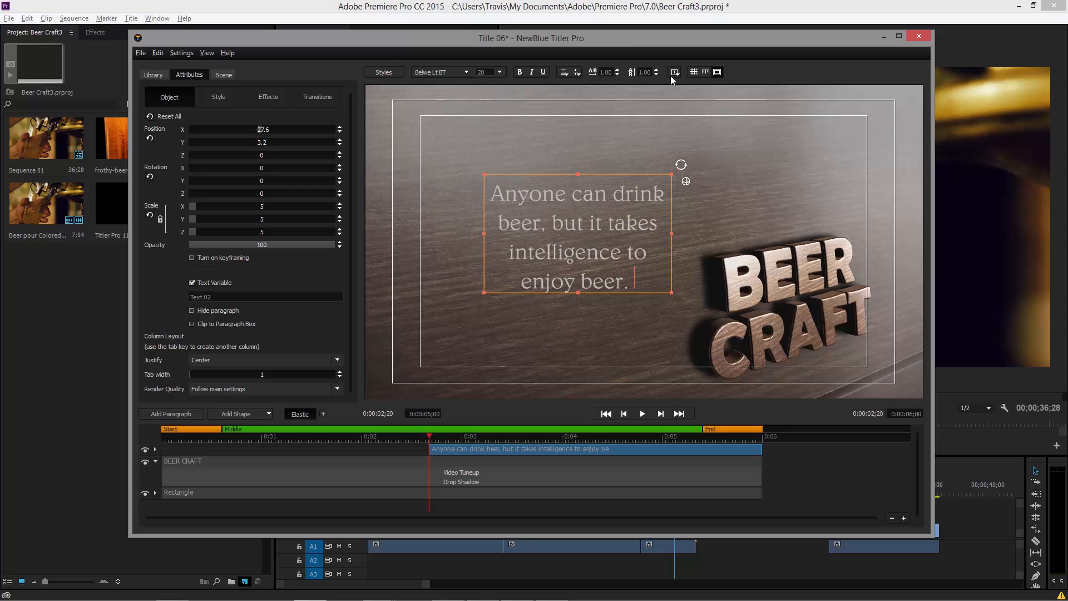
{"action": "left_click", "coordinate": [704, 72]}
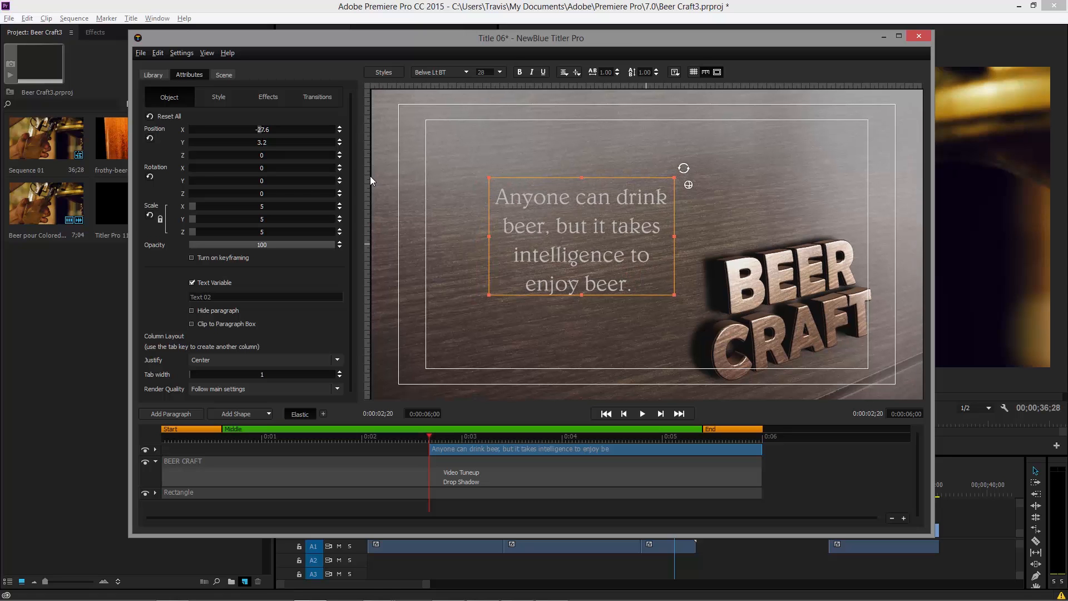
{"action": "left_click_drag", "start_coordinate": [369, 176], "coordinate": [676, 193]}
{"action": "left_click_drag", "start_coordinate": [489, 236], "coordinate": [430, 239]}
{"action": "left_click_drag", "start_coordinate": [551, 181], "coordinate": [581, 148]}
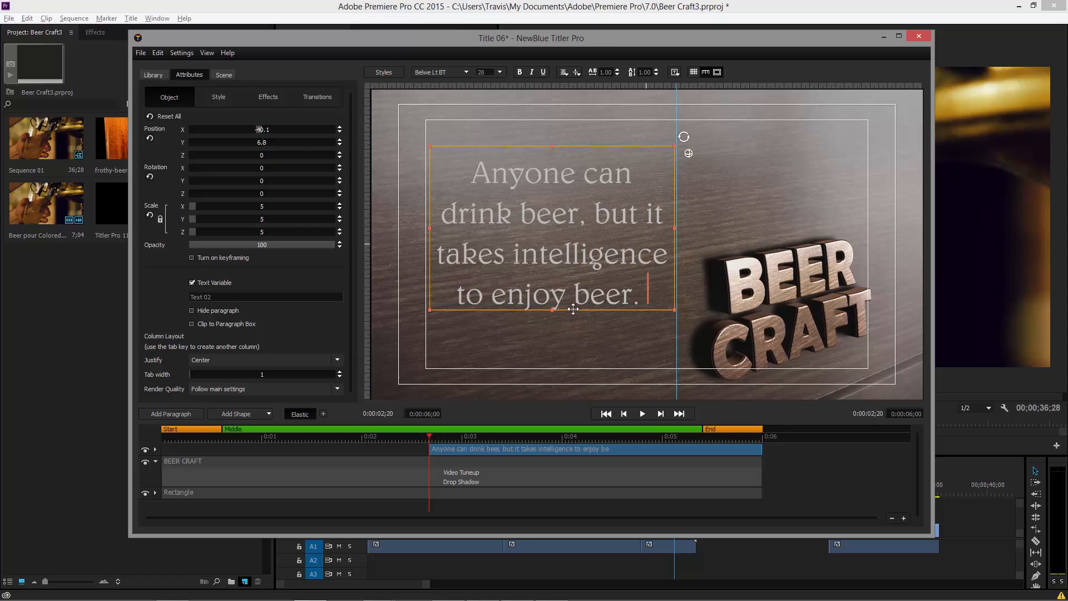
Duplicate the quote paragraph slightly below the original and move the playhead to about 0:00:03;04.
{"action": "left_click_drag", "start_coordinate": [574, 309], "coordinate": [577, 339]}
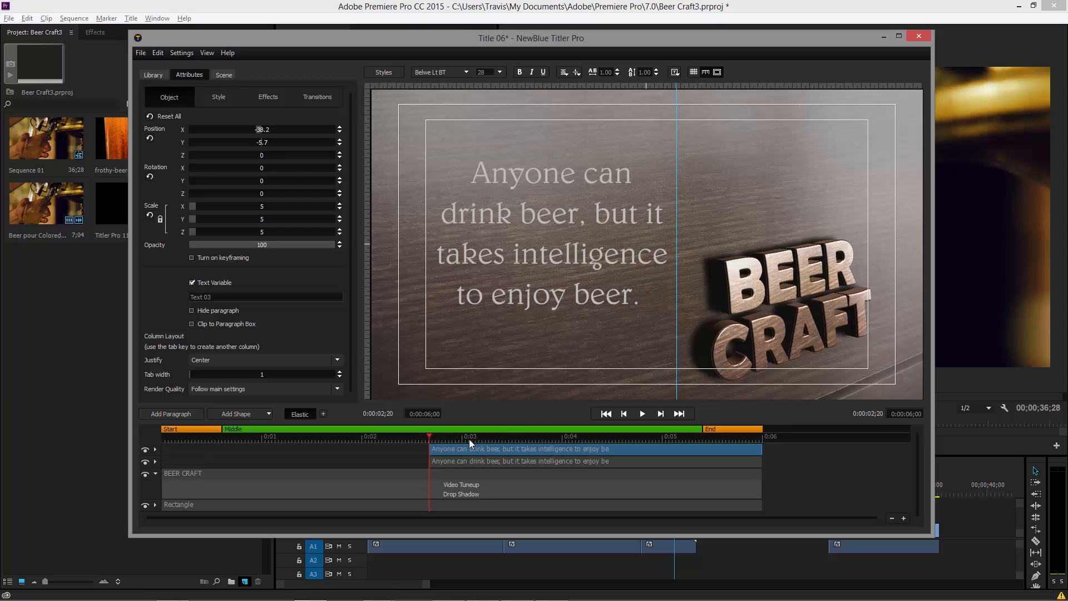
{"action": "left_click_drag", "start_coordinate": [468, 438], "coordinate": [477, 437]}
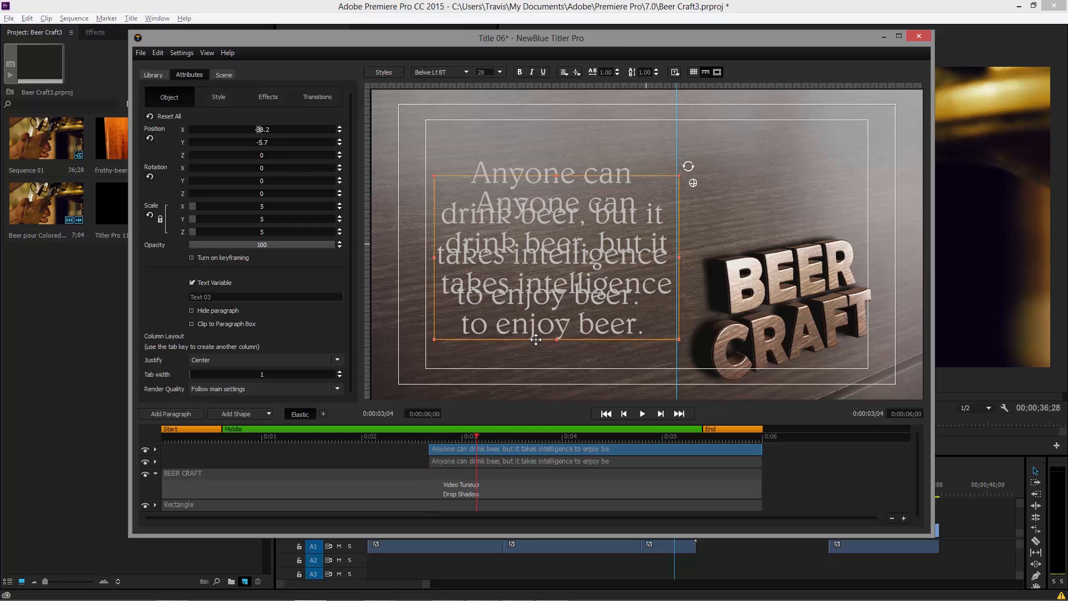
Copy the first quote's author line from Beer Quotes.txt in Notepad and paste it over the duplicated paragraph's text in Titler Pro.
{"action": "left_click", "coordinate": [448, 595]}
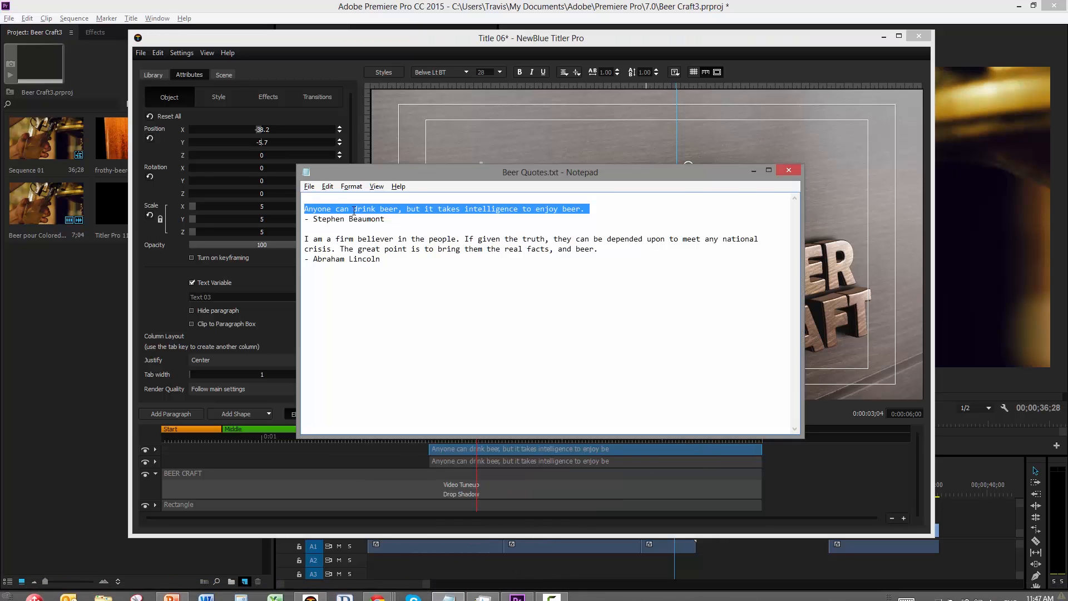
{"action": "left_click_drag", "start_coordinate": [385, 218], "coordinate": [302, 219]}
{"action": "key", "text": "ctrl+c"}
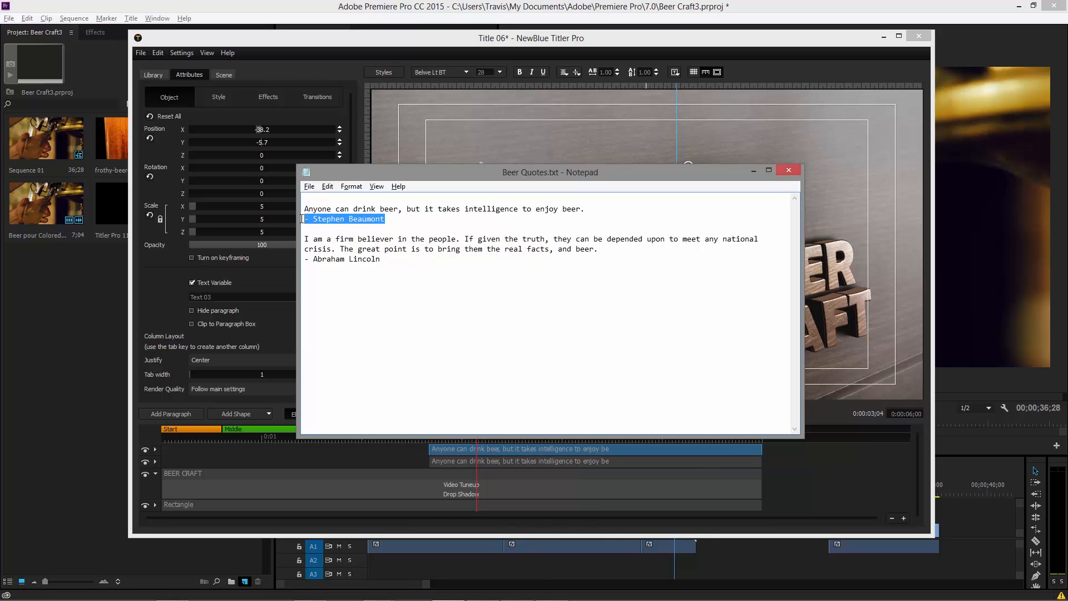
{"action": "left_click", "coordinate": [740, 36]}
{"action": "double_click", "coordinate": [558, 326]}
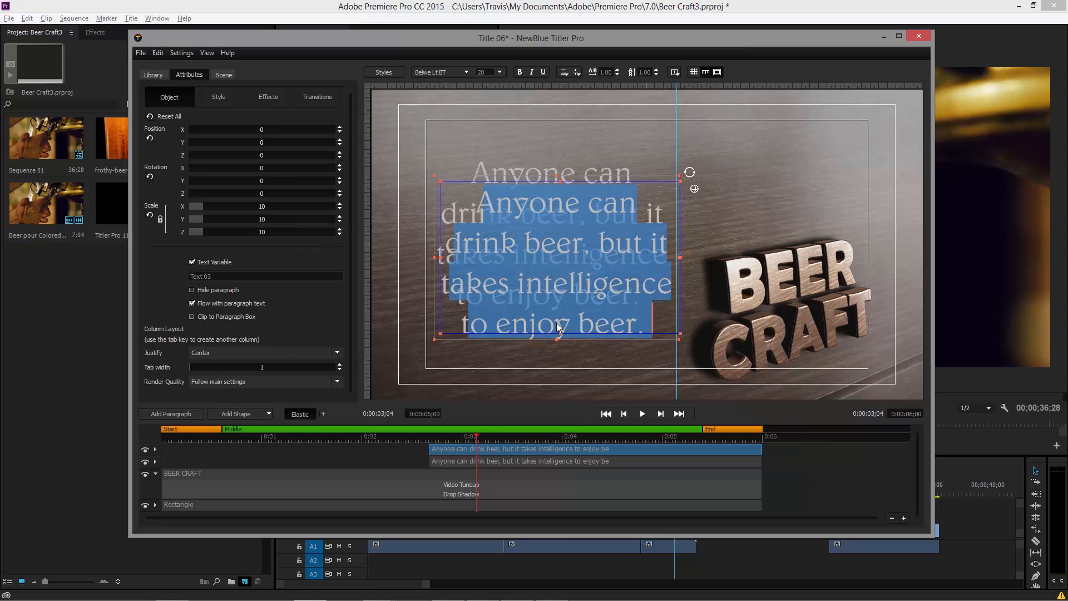
{"action": "key", "text": "ctrl+v"}
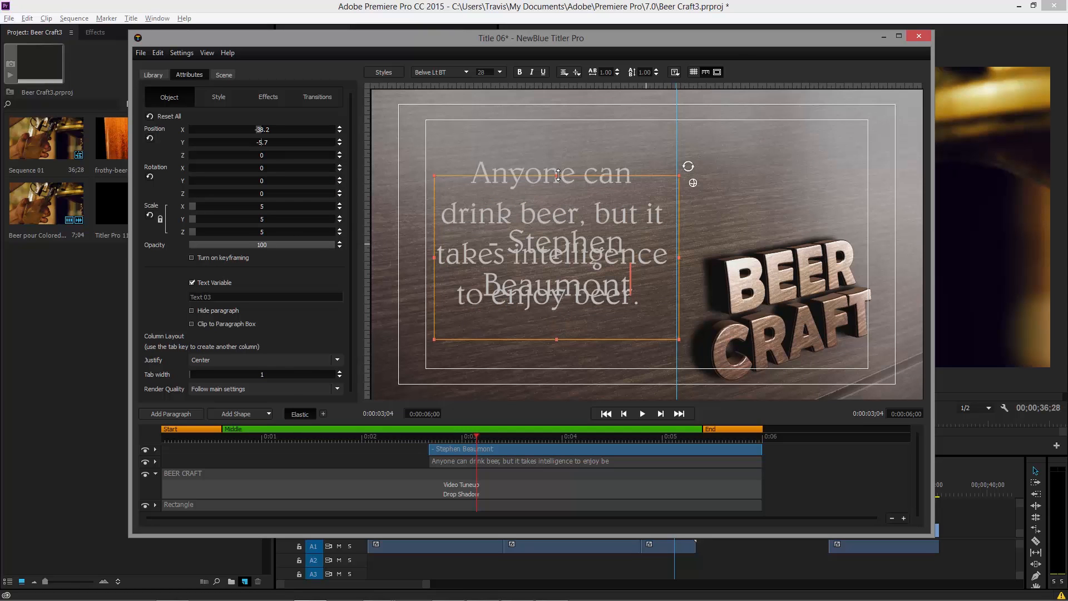
Make the author line's text box short and place it below the quote, and raise the quote to about Y 8.4.
{"action": "left_click_drag", "start_coordinate": [573, 232], "coordinate": [578, 305]}
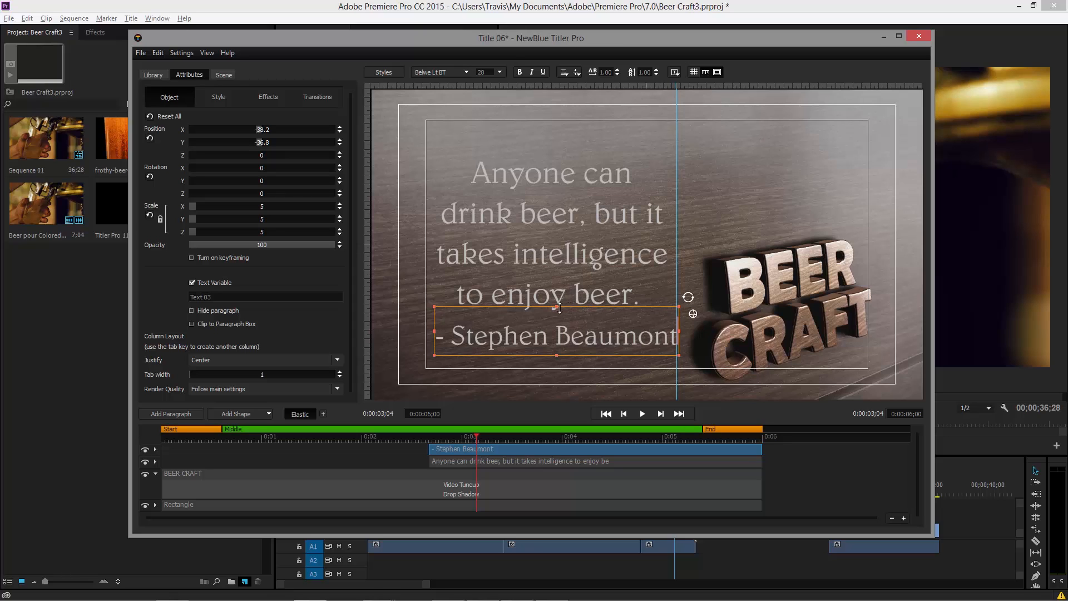
{"action": "left_click_drag", "start_coordinate": [557, 306], "coordinate": [557, 321]}
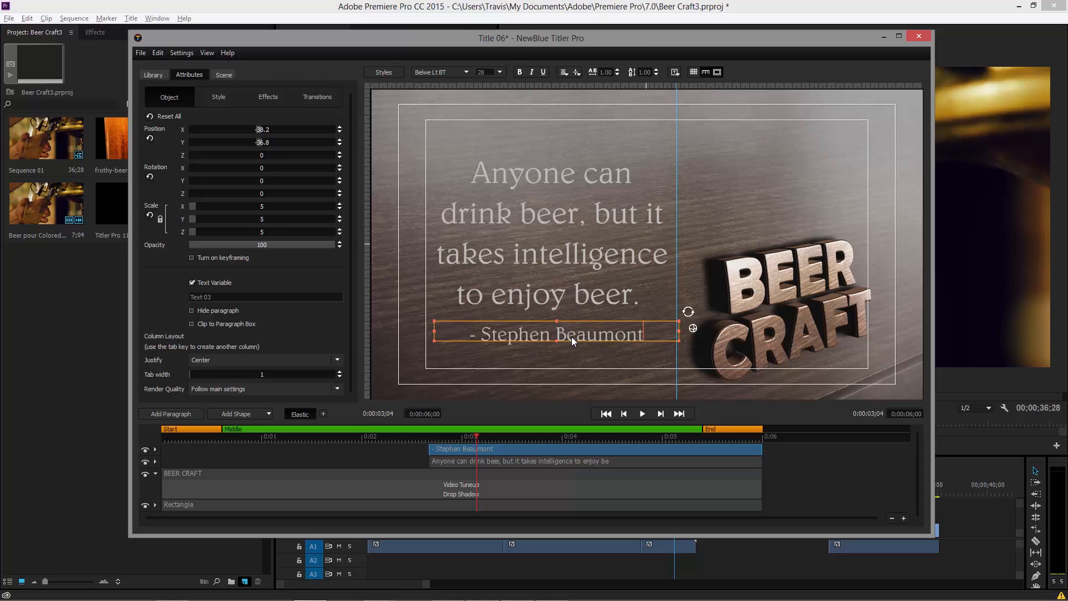
{"action": "left_click", "coordinate": [593, 359]}
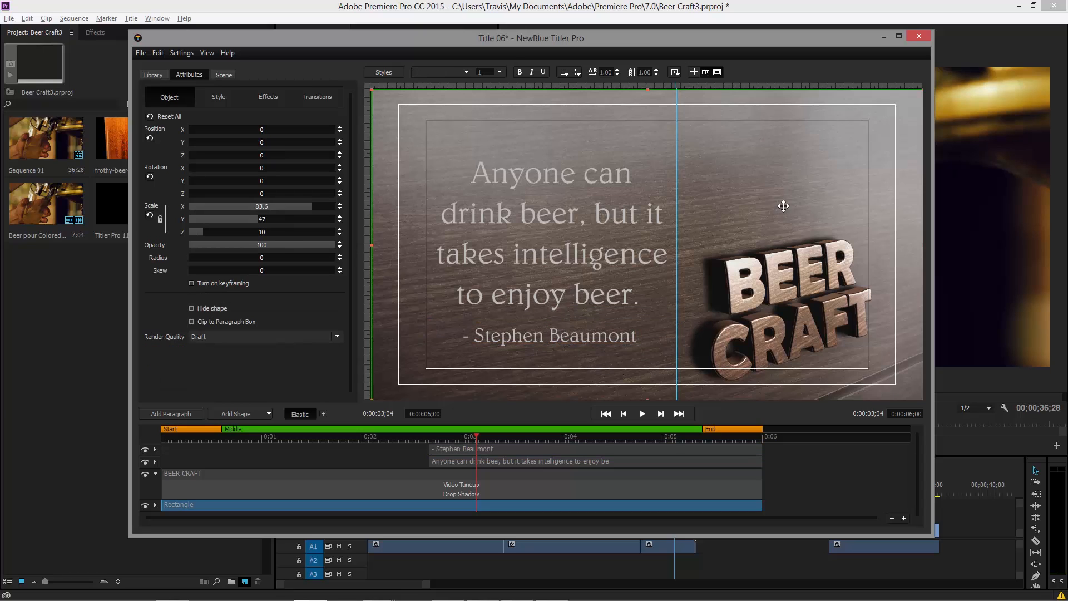
{"action": "left_click", "coordinate": [594, 255]}
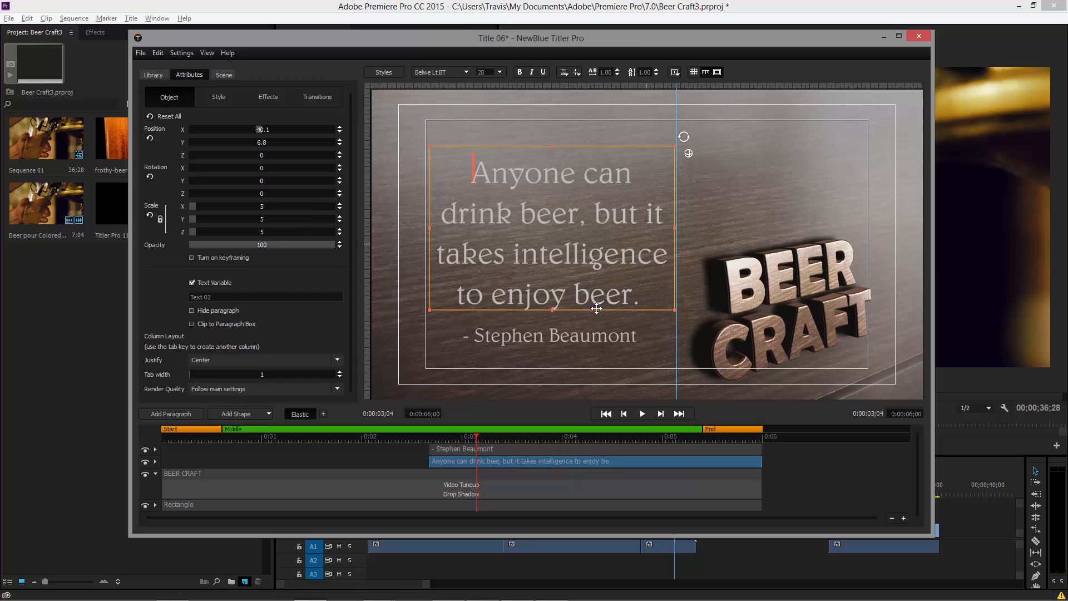
{"action": "left_click_drag", "start_coordinate": [596, 308], "coordinate": [596, 304]}
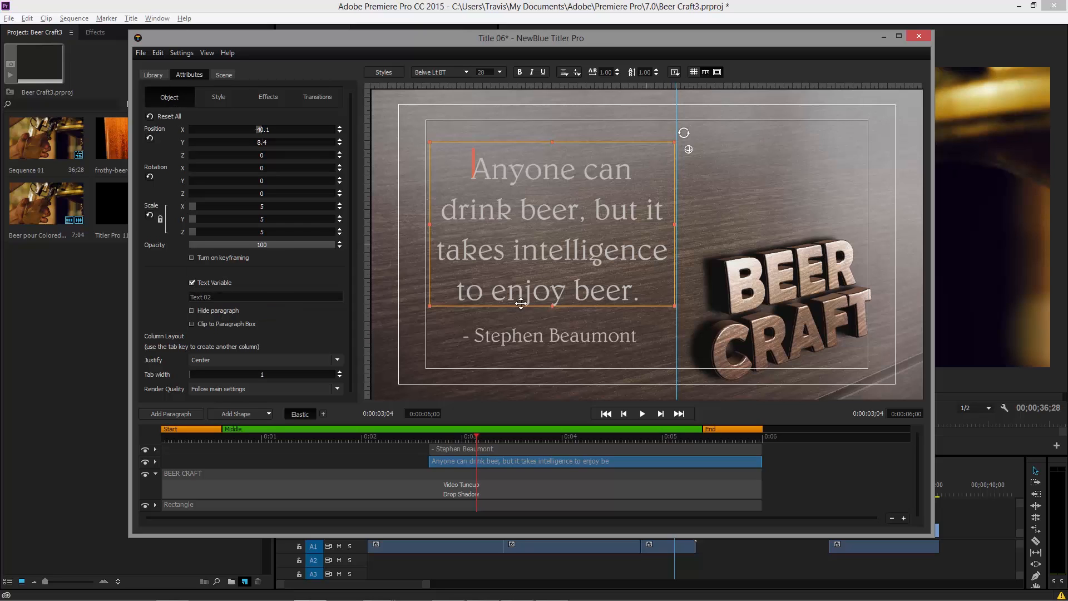
Name the quote paragraph's text variable Quote and the author line's text variable Author.
{"action": "left_click_drag", "start_coordinate": [221, 297], "coordinate": [172, 294]}
{"action": "type", "text": "Quote"}
{"action": "left_click", "coordinate": [522, 336]}
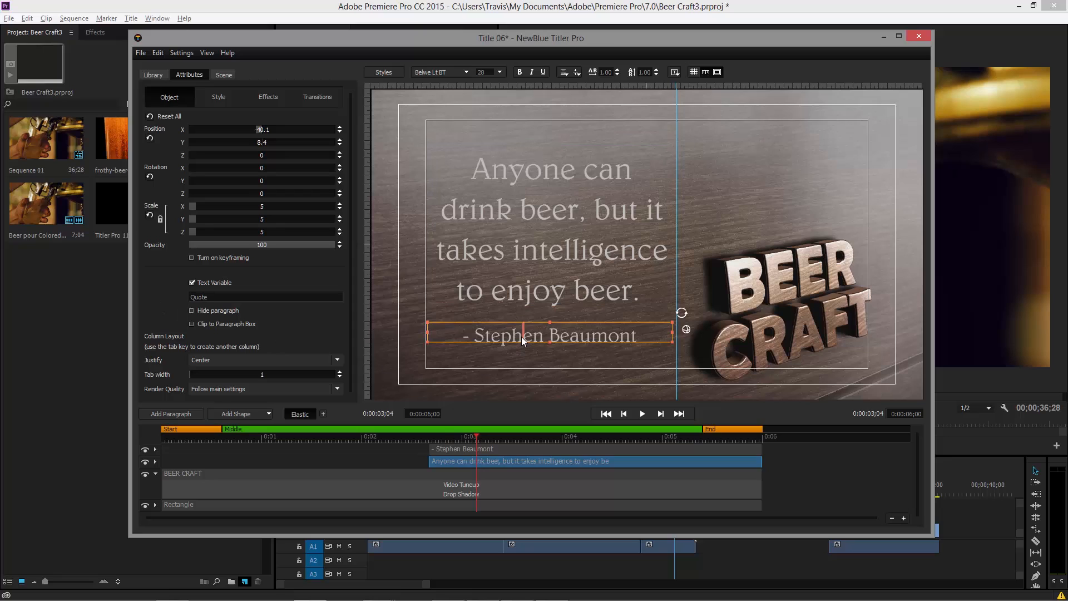
{"action": "left_click_drag", "start_coordinate": [219, 296], "coordinate": [176, 296]}
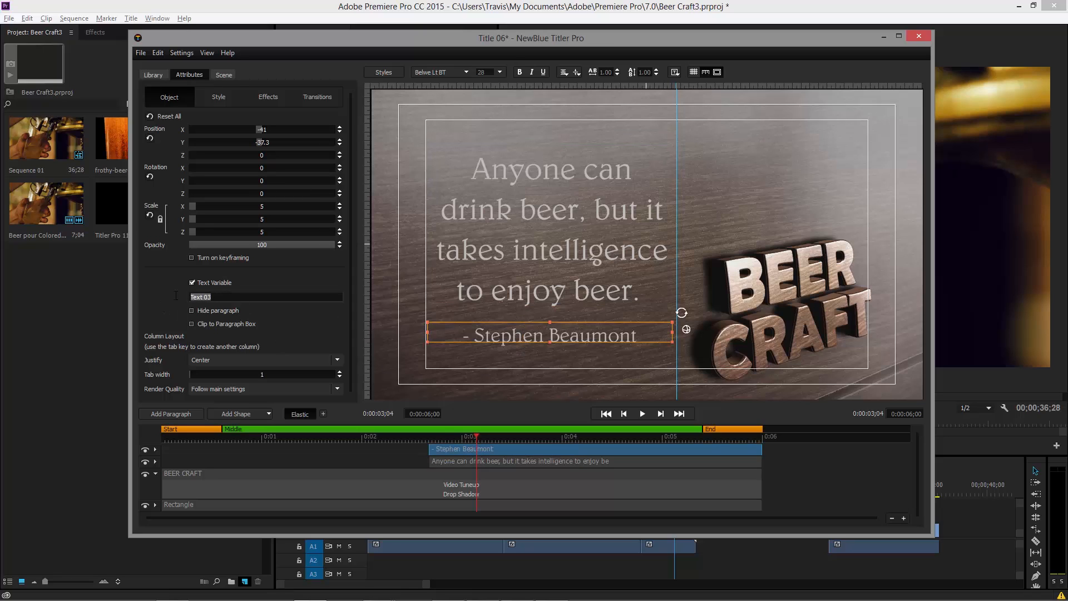
{"action": "type", "text": "Author"}
Turn off Text Variable for the BEER CRAFT paragraph and close the title editor.
{"action": "left_click", "coordinate": [362, 478]}
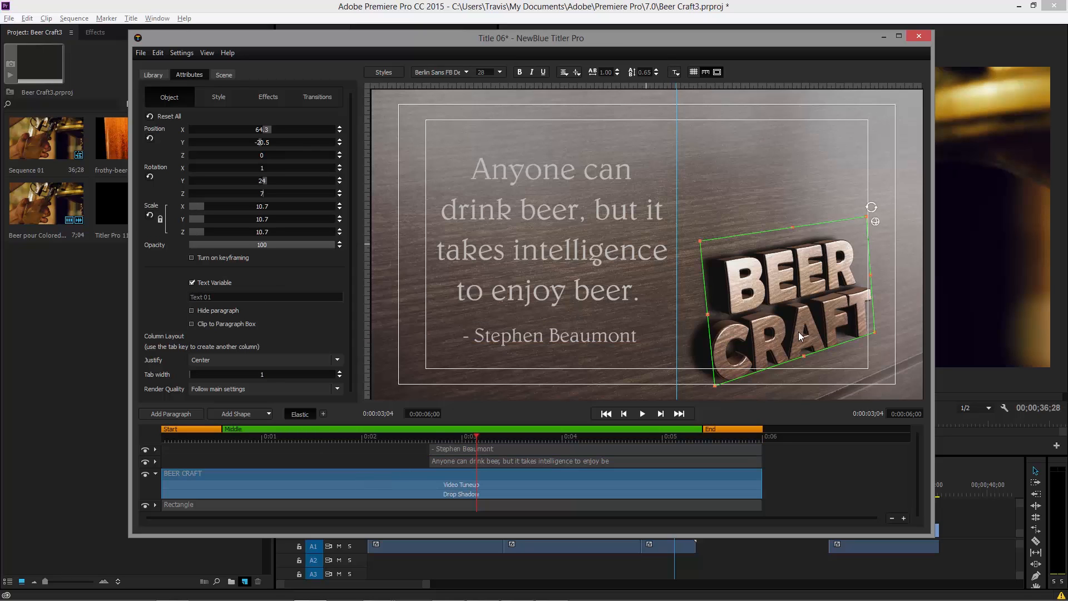
{"action": "left_click", "coordinate": [193, 282]}
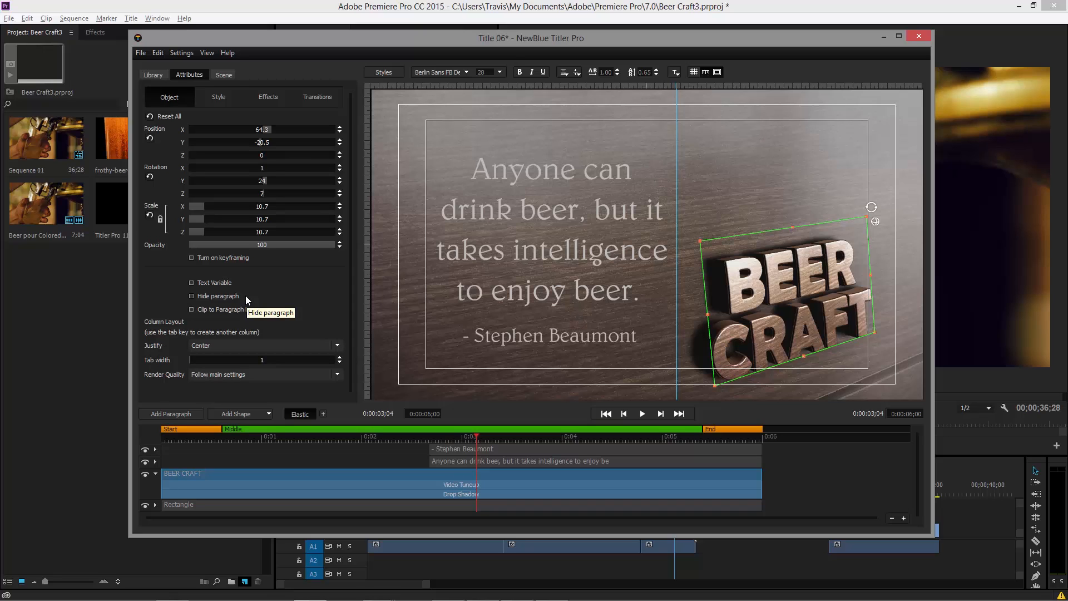
{"action": "left_click", "coordinate": [919, 37]}
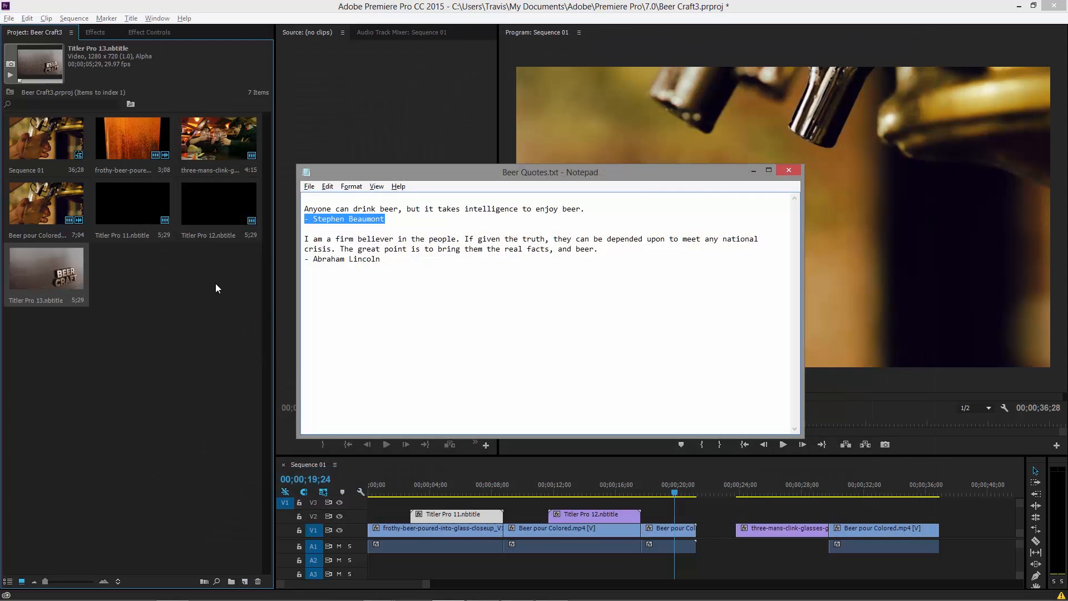
In Premiere Pro, place Titler Pro 13.nbtitle on track V2 at 00;00;19;24 and move the playhead to about 00;00;22;28.
{"action": "left_click", "coordinate": [72, 279]}
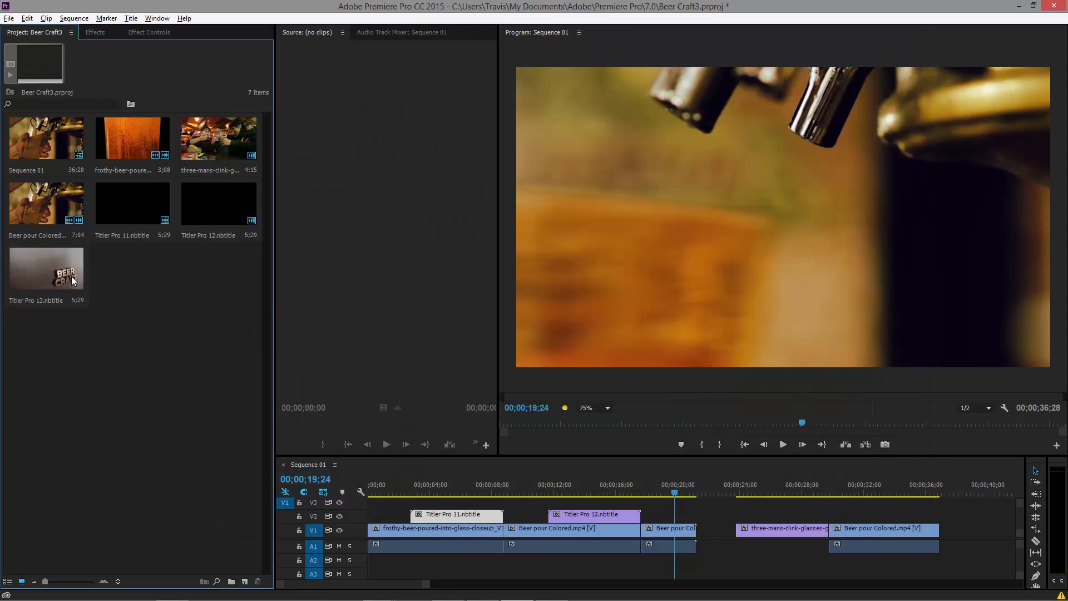
{"action": "left_click_drag", "start_coordinate": [72, 279], "coordinate": [723, 497]}
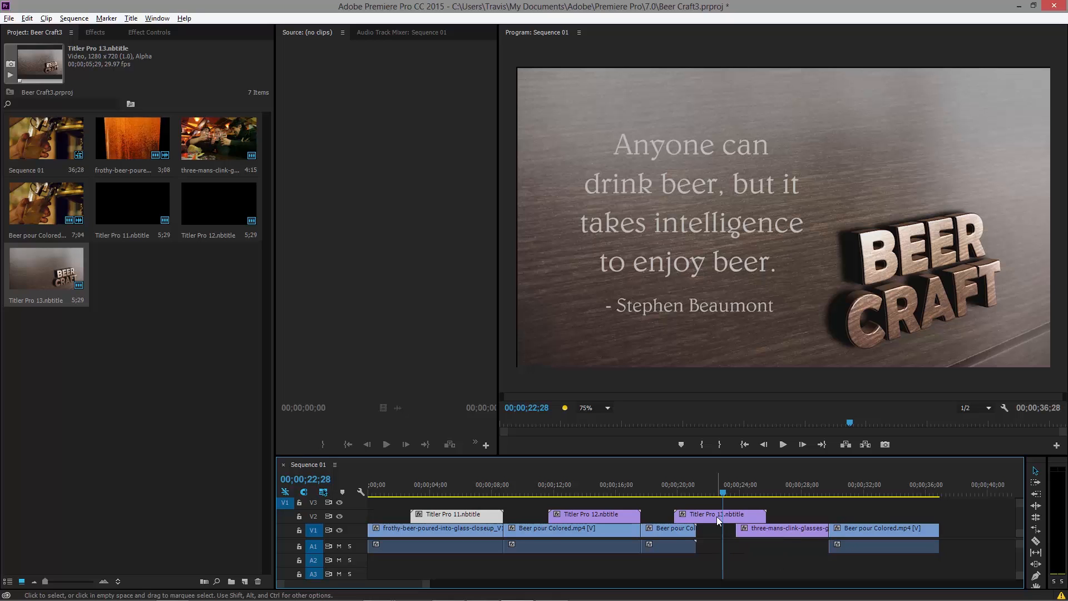
Reopen the Titler Pro 13 clip for editing and extend the starts of the author and quote paragraphs back to about 0:00:01;29.
{"action": "double_click", "coordinate": [717, 516]}
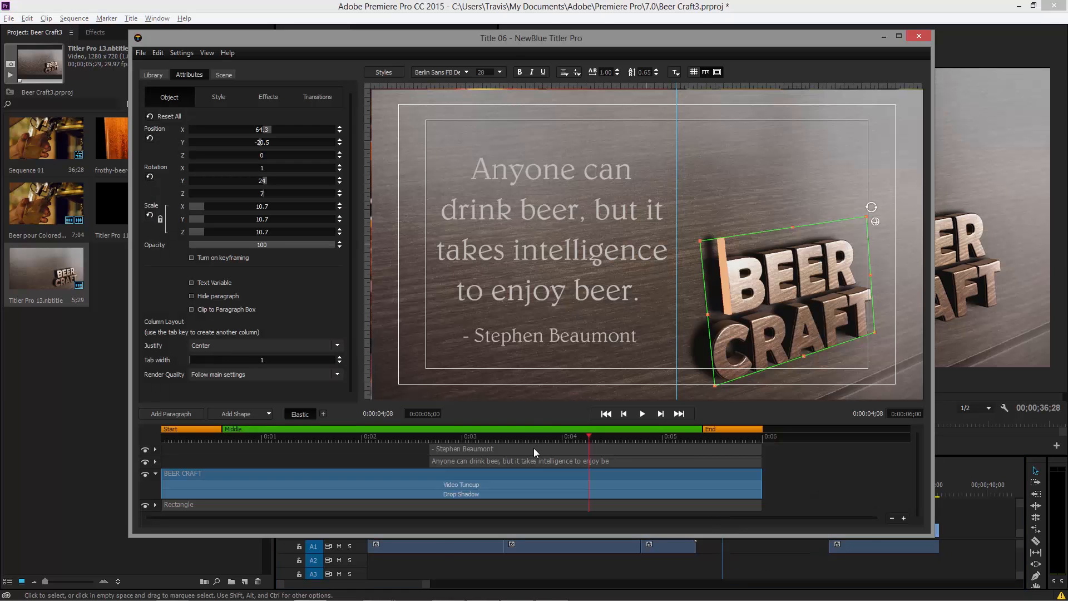
{"action": "mouse_move", "coordinate": [351, 432]}
{"action": "left_mouse_down"}
{"action": "mouse_move", "coordinate": [230, 430]}
{"action": "mouse_move", "coordinate": [340, 438]}
{"action": "left_mouse_up"}
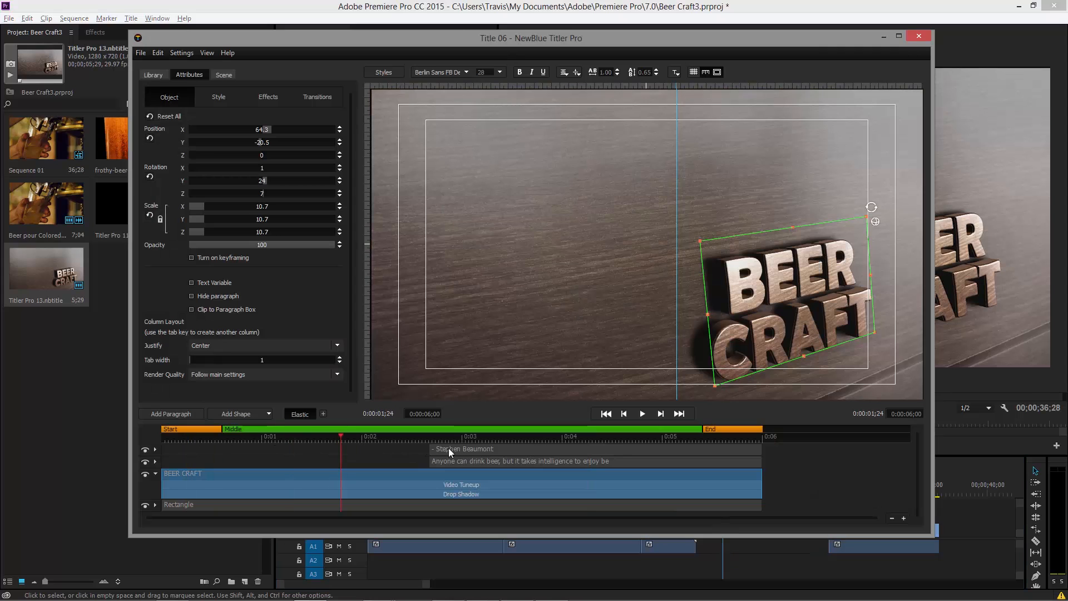
{"action": "left_click", "coordinate": [434, 449]}
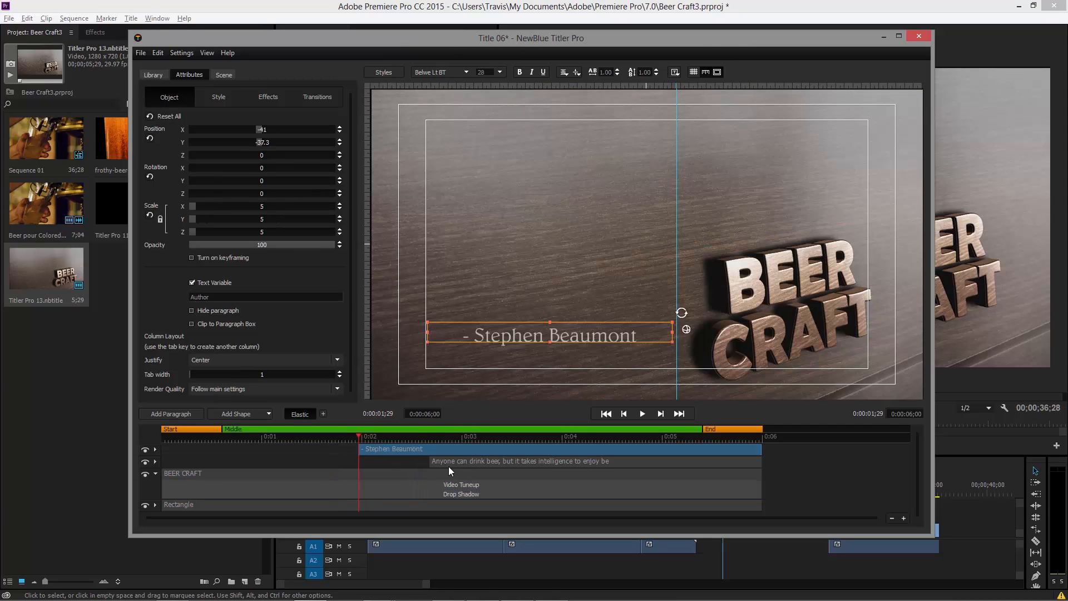
{"action": "left_click_drag", "start_coordinate": [434, 464], "coordinate": [363, 463]}
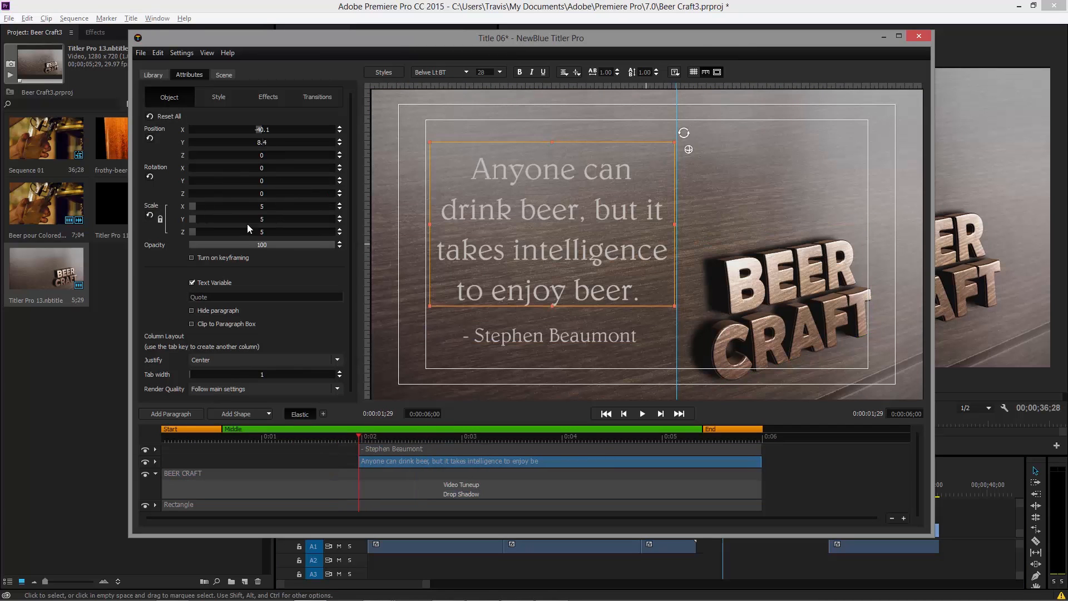
Apply the Linear preset of the Fade In transition to the quote paragraph.
{"action": "left_click", "coordinate": [153, 74]}
{"action": "left_click", "coordinate": [146, 88]}
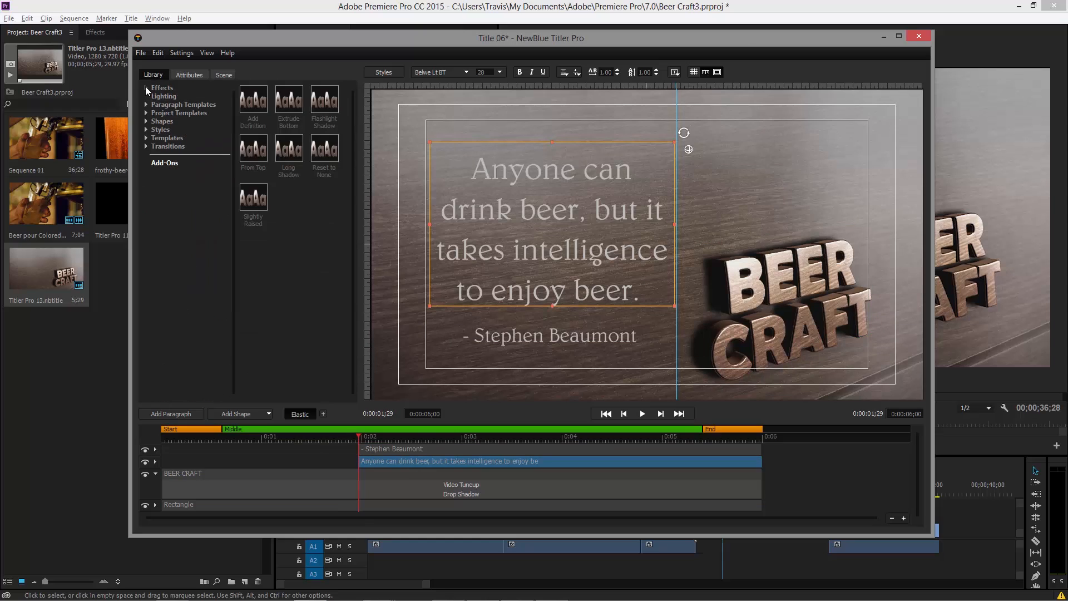
{"action": "left_click", "coordinate": [146, 147]}
{"action": "left_click", "coordinate": [153, 154]}
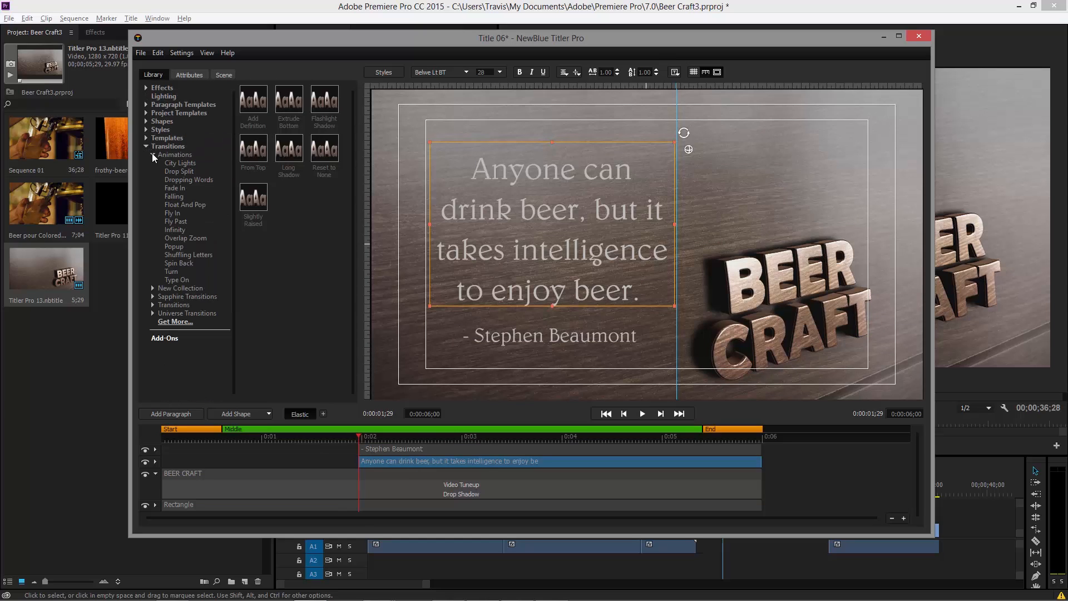
{"action": "left_click", "coordinate": [174, 187]}
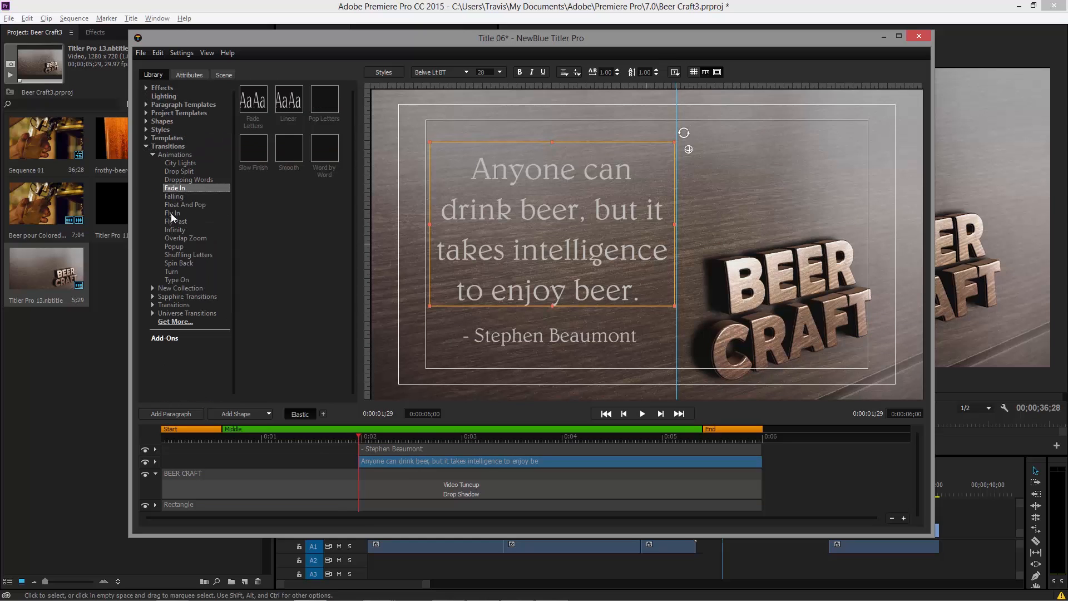
{"action": "double_click", "coordinate": [288, 104]}
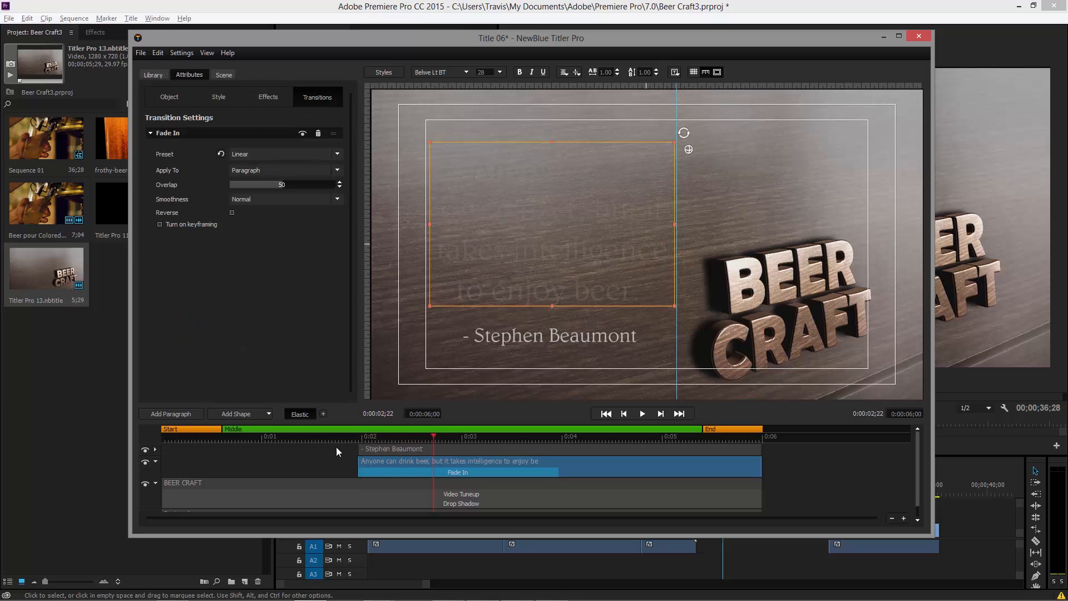
Apply the Linear Fade In transition to the author line as well.
{"action": "left_click", "coordinate": [410, 448]}
{"action": "left_click", "coordinate": [153, 75]}
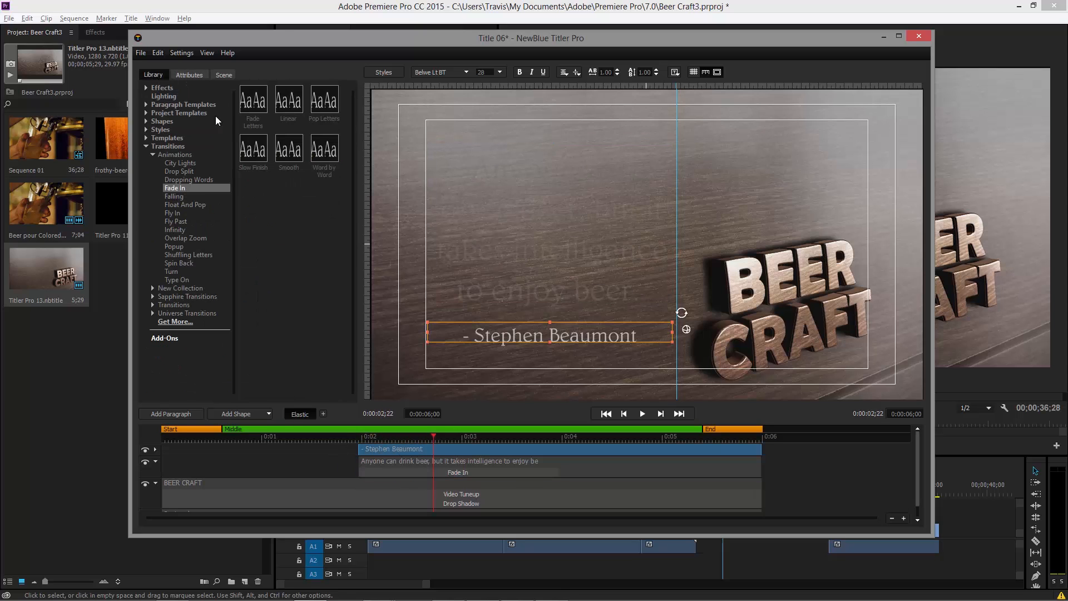
{"action": "double_click", "coordinate": [295, 100]}
Shorten both Fade In transitions to end at about 0:03 on the title's timeline, and play back the result.
{"action": "left_click_drag", "start_coordinate": [557, 460], "coordinate": [460, 460]}
{"action": "left_click_drag", "start_coordinate": [558, 482], "coordinate": [458, 481]}
{"action": "left_click", "coordinate": [326, 439]}
{"action": "key", "text": "space"}
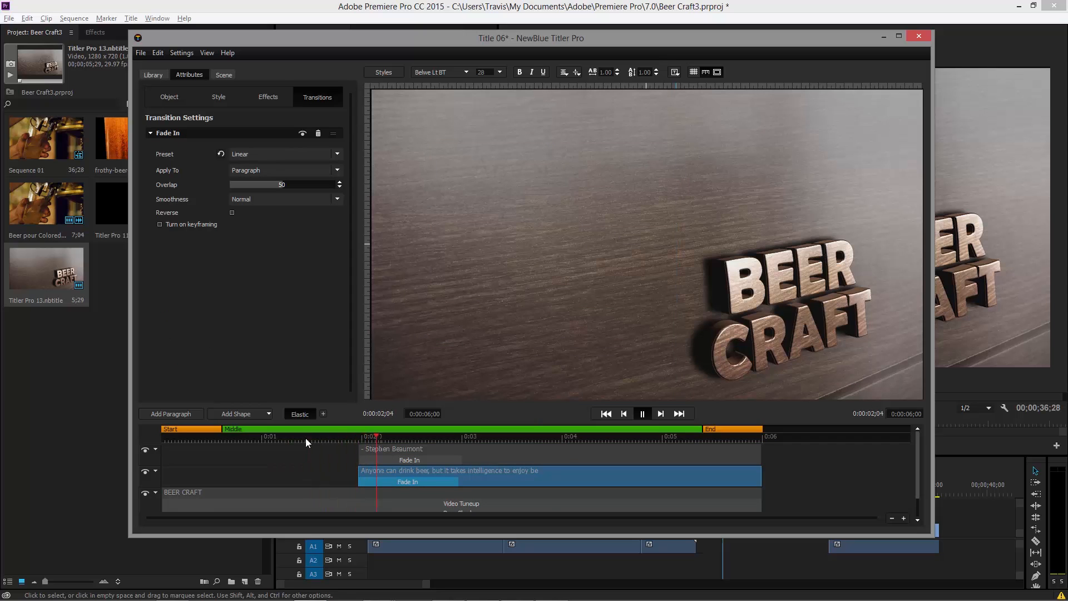
{"action": "key", "text": "space"}
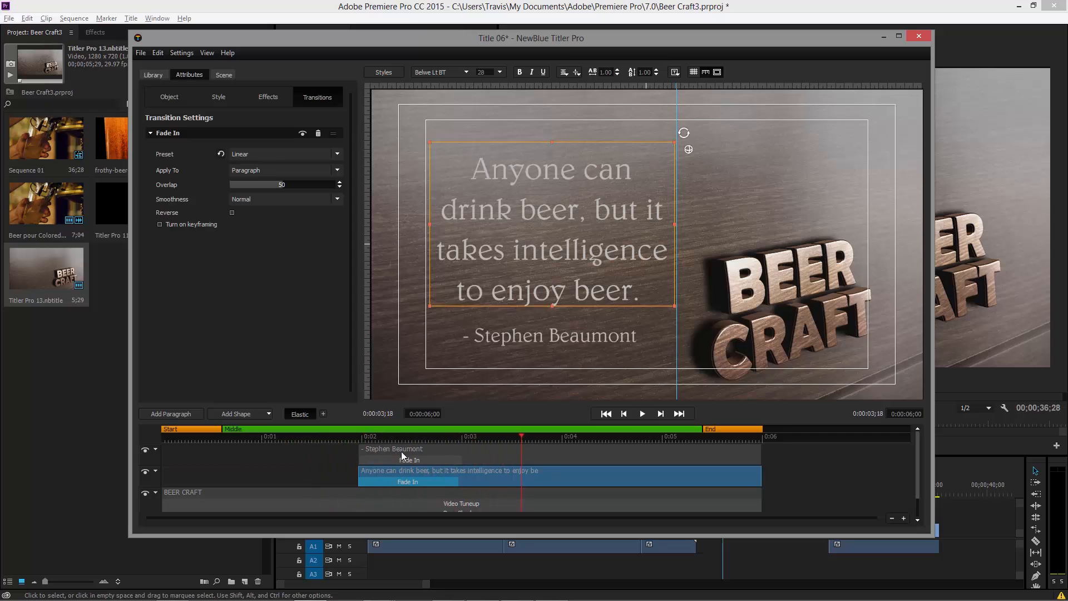
Select the author line, quote, BEER CRAFT and Rectangle objects on the title's timeline and group them.
{"action": "left_click", "coordinate": [488, 457], "text": "ctrl"}
{"action": "left_click", "coordinate": [501, 490], "text": "ctrl"}
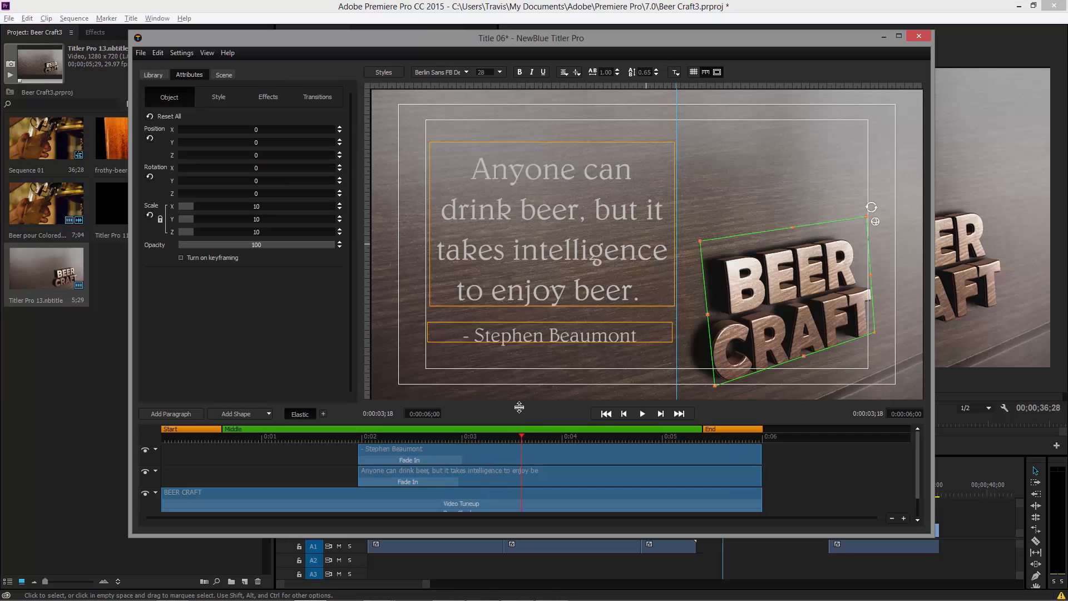
{"action": "left_click_drag", "start_coordinate": [519, 422], "coordinate": [519, 374]}
{"action": "left_click", "coordinate": [493, 476], "text": "ctrl"}
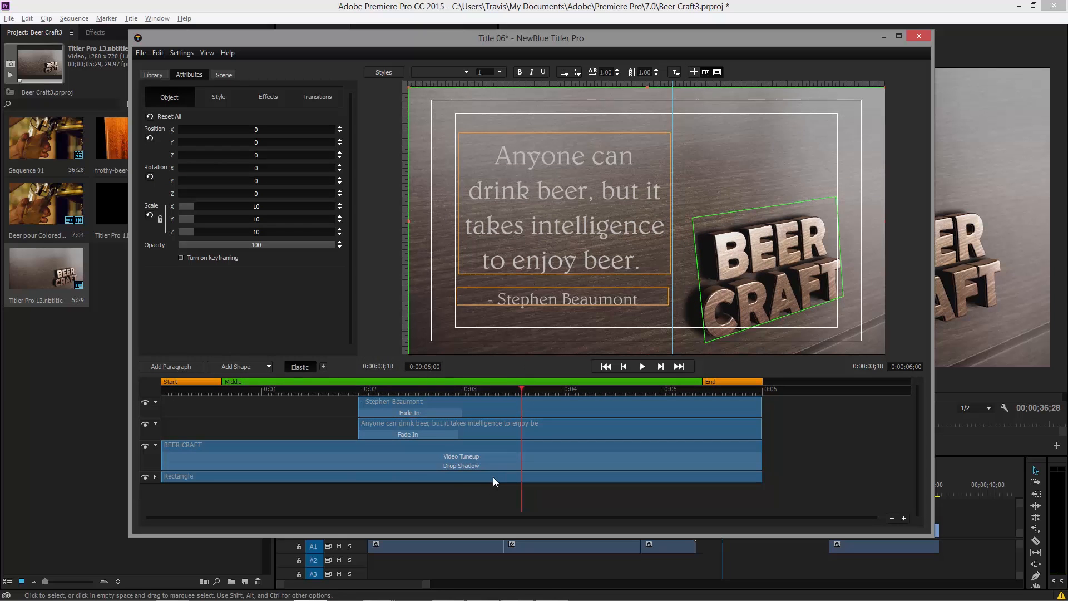
{"action": "right_click", "coordinate": [461, 477]}
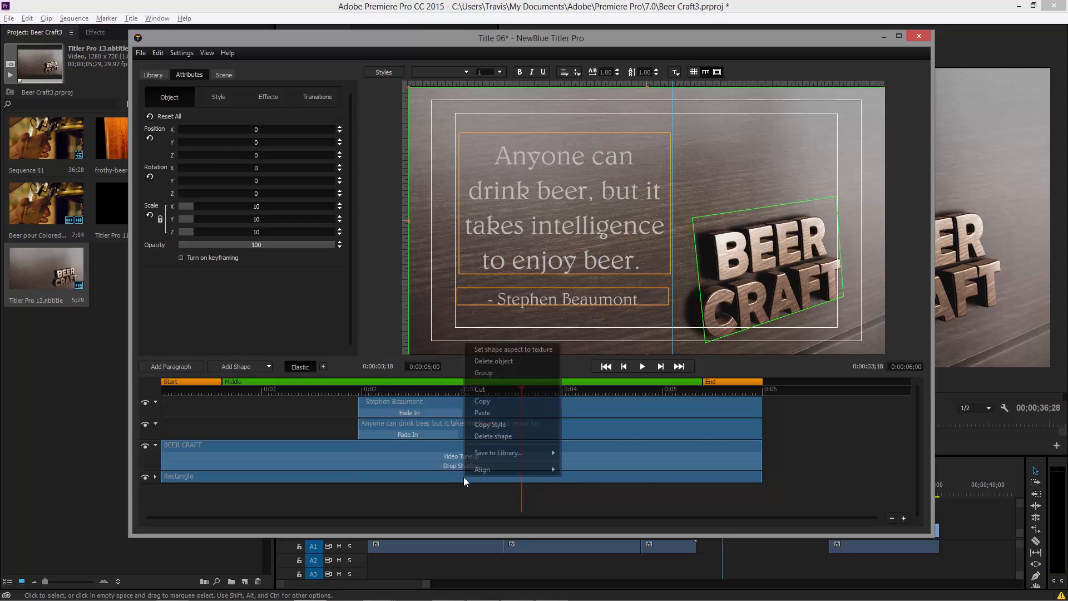
{"action": "left_click", "coordinate": [514, 376]}
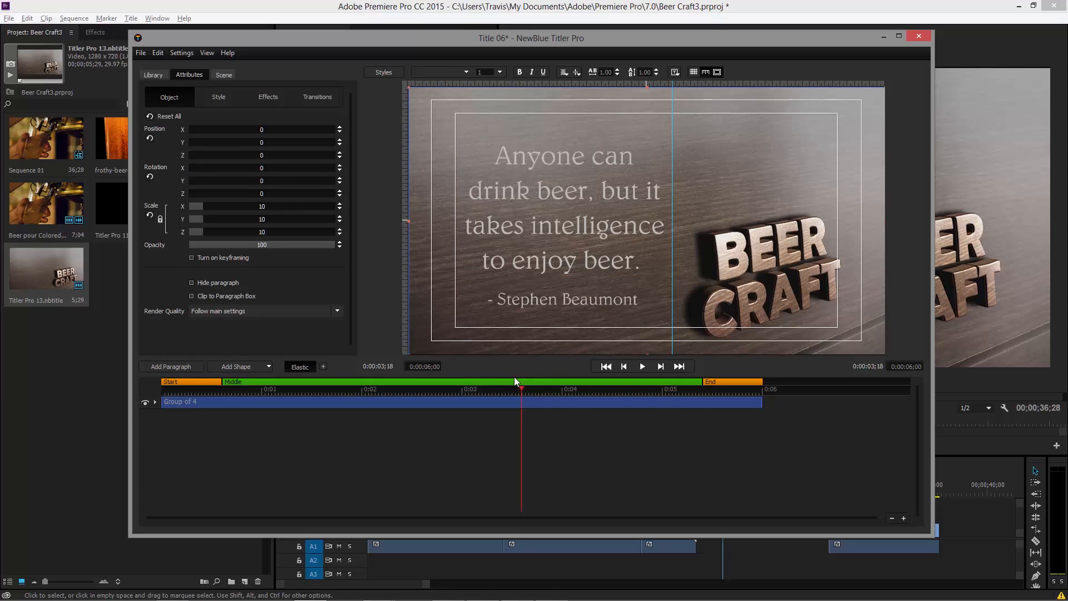
Turn on keyframing for the group and add a keyframe at 0:00:01;01.
{"action": "left_click_drag", "start_coordinate": [352, 389], "coordinate": [266, 418]}
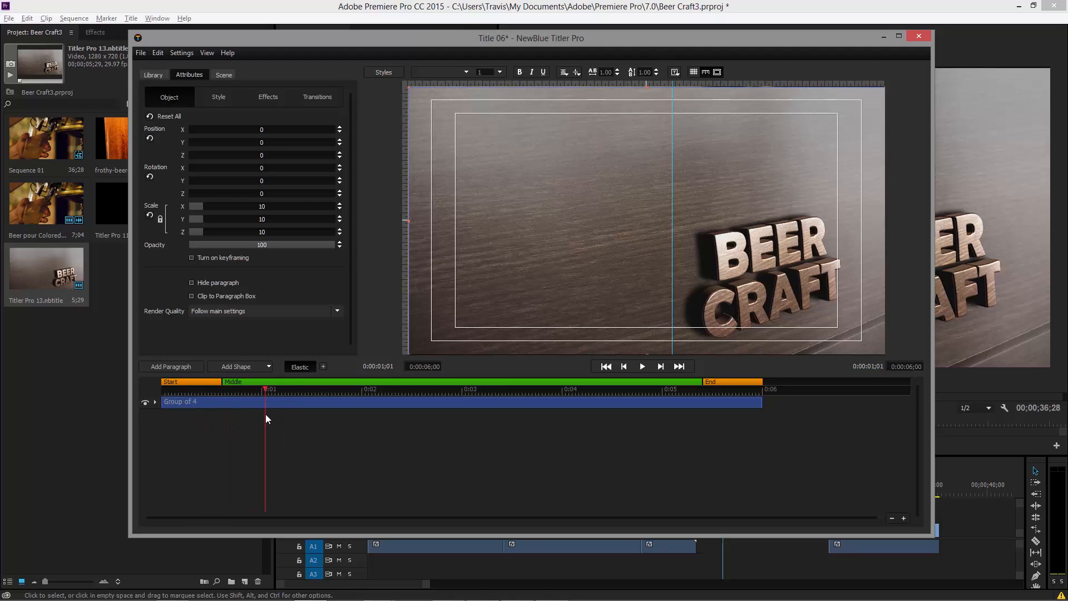
{"action": "left_click", "coordinate": [192, 257]}
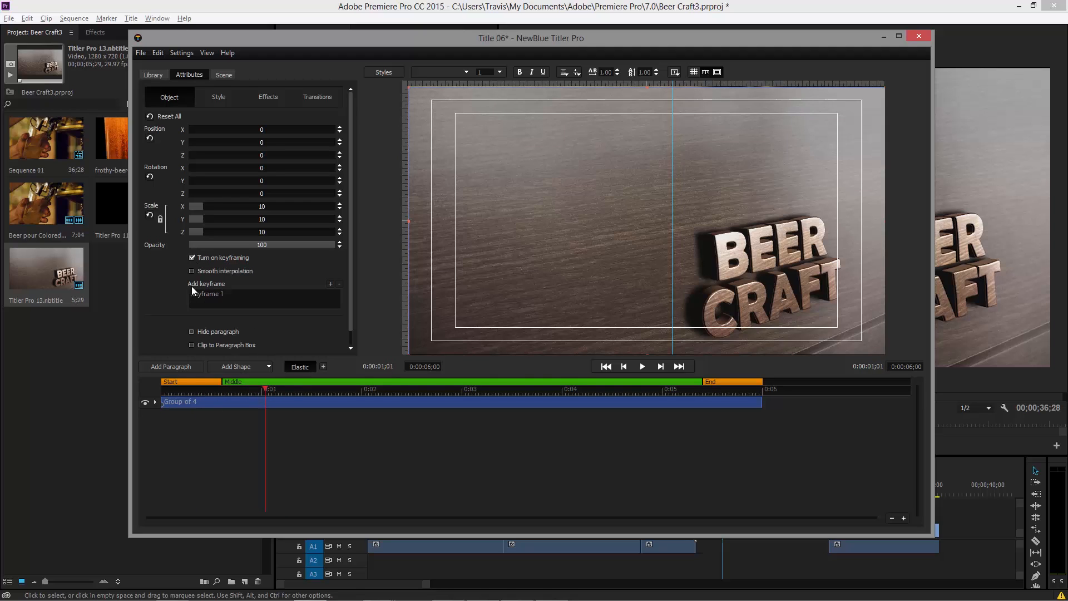
{"action": "left_click", "coordinate": [331, 284]}
Create a group keyframe at 0:00:00;28 with Position Y -1.9 and Rotation X 4.1.
{"action": "left_click_drag", "start_coordinate": [265, 389], "coordinate": [255, 386]}
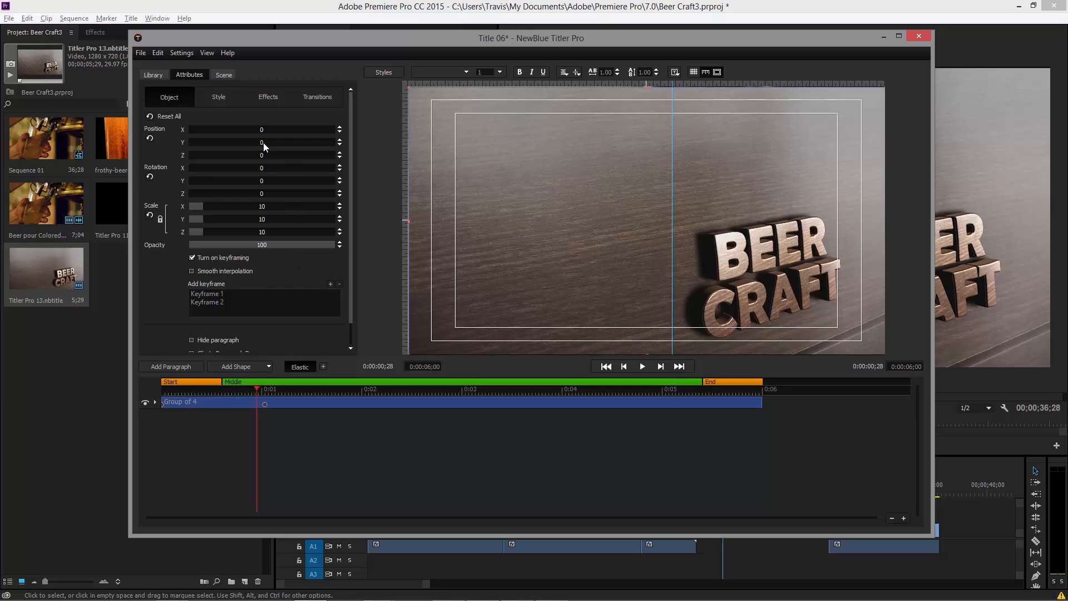
{"action": "left_click_drag", "start_coordinate": [262, 142], "coordinate": [264, 145]}
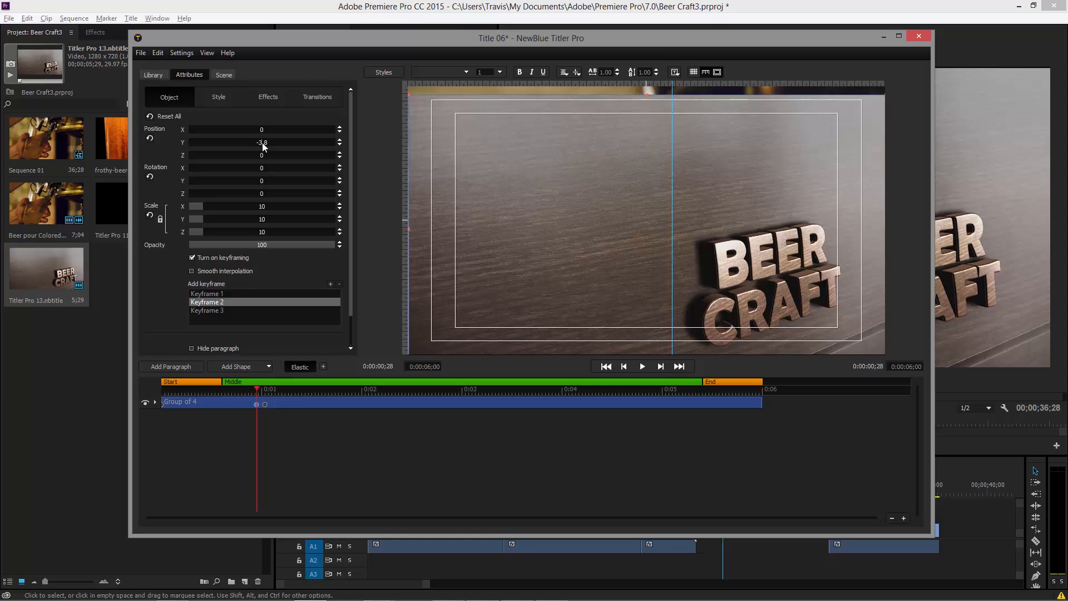
{"action": "left_click_drag", "start_coordinate": [263, 146], "coordinate": [264, 146]}
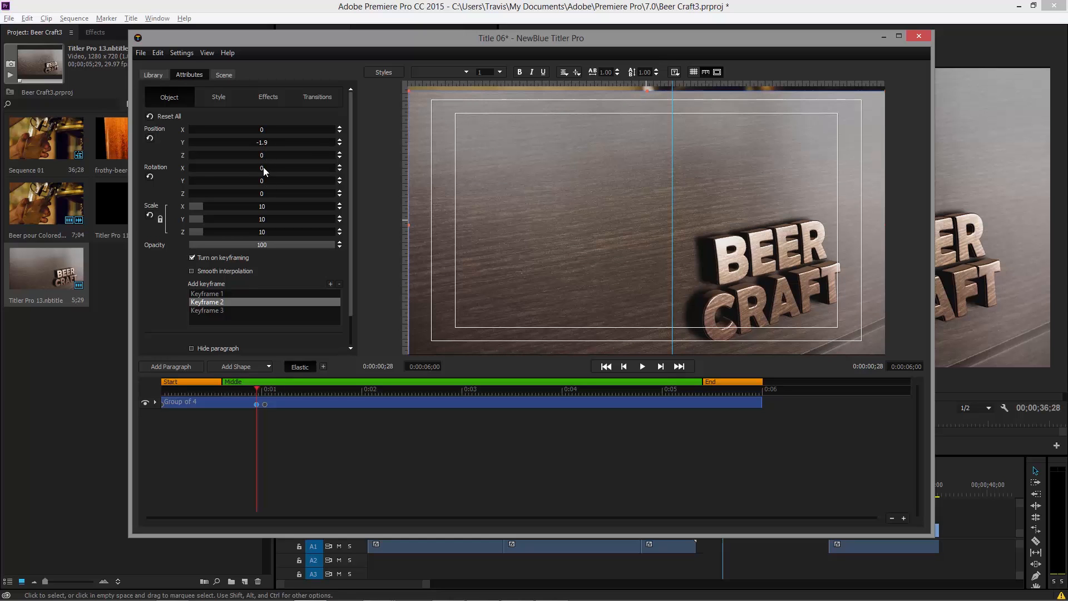
{"action": "left_click_drag", "start_coordinate": [263, 168], "coordinate": [266, 168]}
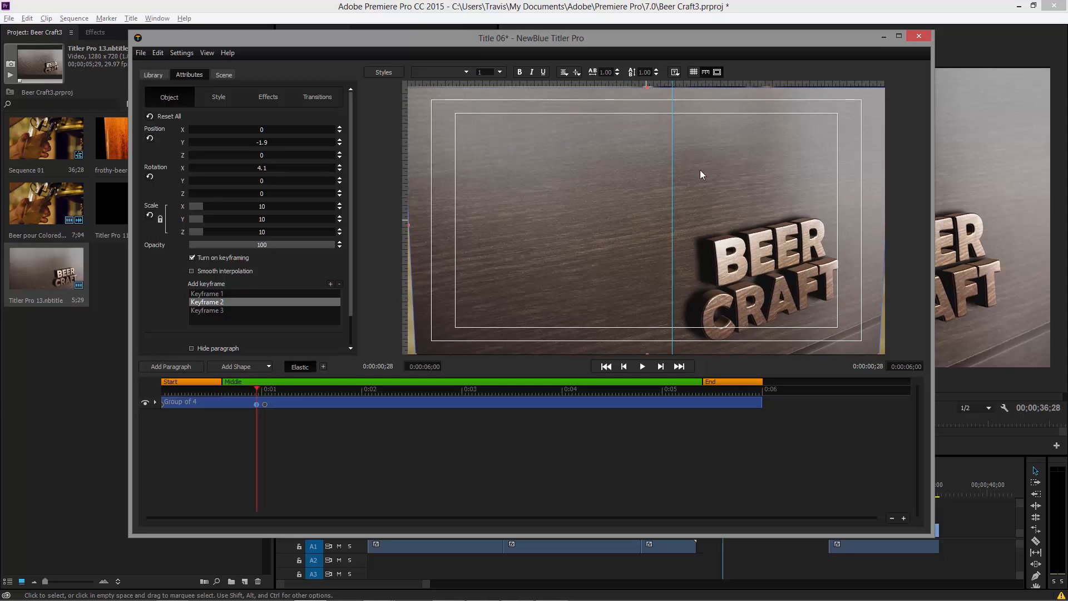
Expand the group and enlarge its Rectangle to Scale X 95.2, Y 53.6 and Z 11.4, checking the frame edges at 0:00:00;26.
{"action": "left_click", "coordinate": [155, 402]}
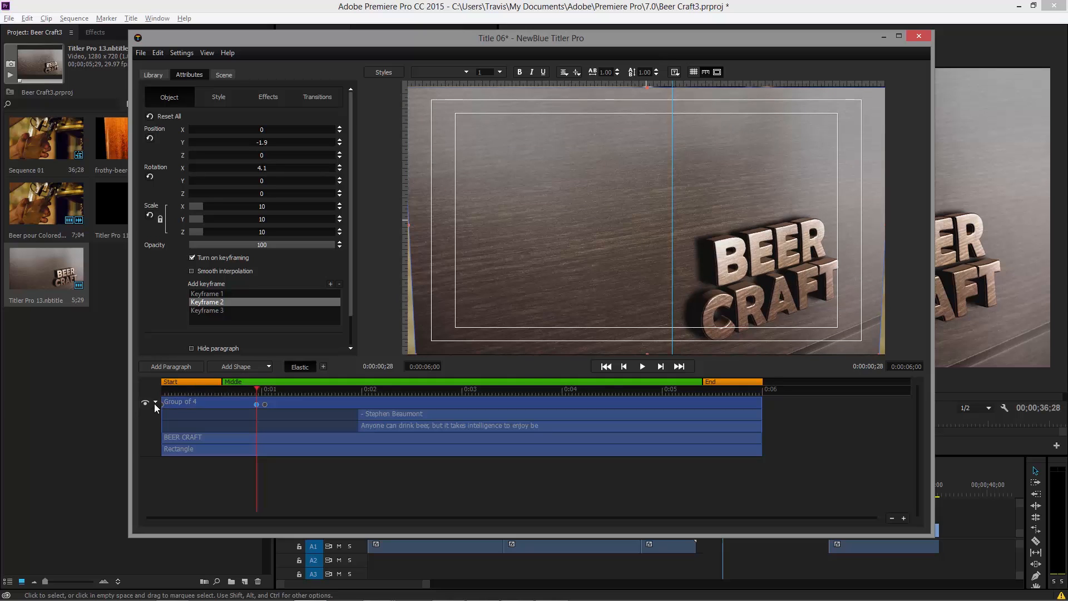
{"action": "left_click", "coordinate": [214, 448]}
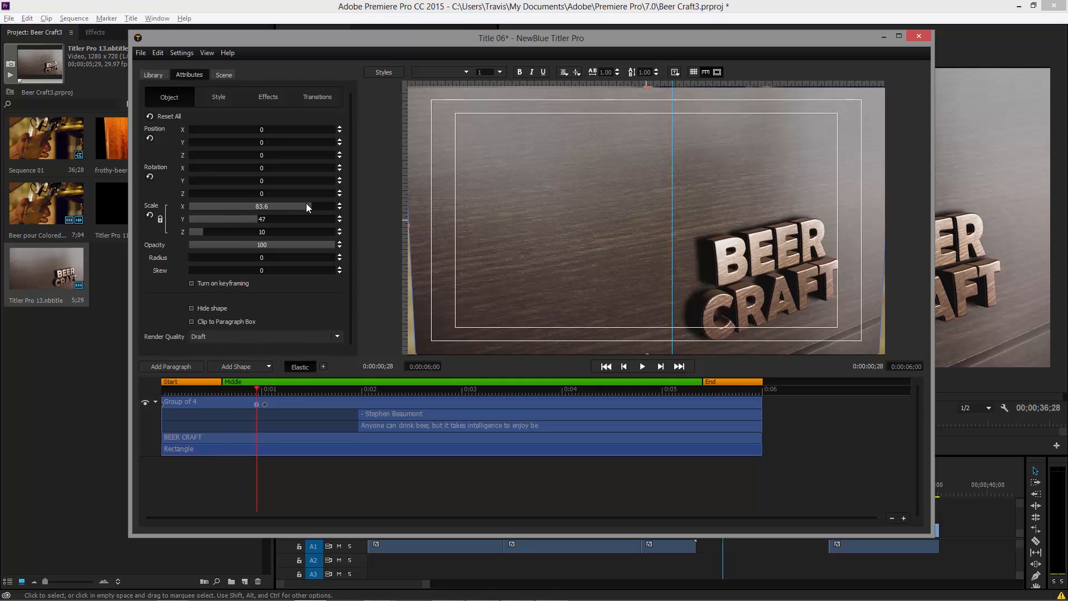
{"action": "left_click_drag", "start_coordinate": [306, 205], "coordinate": [343, 220]}
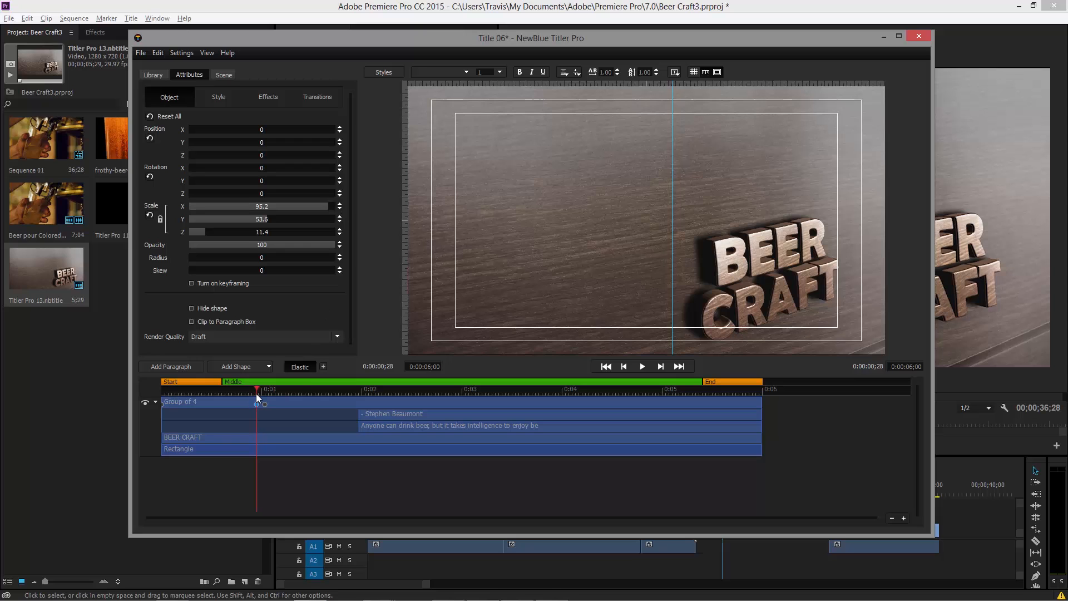
{"action": "mouse_move", "coordinate": [253, 393]}
{"action": "left_mouse_down"}
{"action": "mouse_move", "coordinate": [191, 392]}
{"action": "mouse_move", "coordinate": [284, 392]}
{"action": "mouse_move", "coordinate": [175, 397]}
{"action": "mouse_move", "coordinate": [247, 399]}
{"action": "left_mouse_up"}
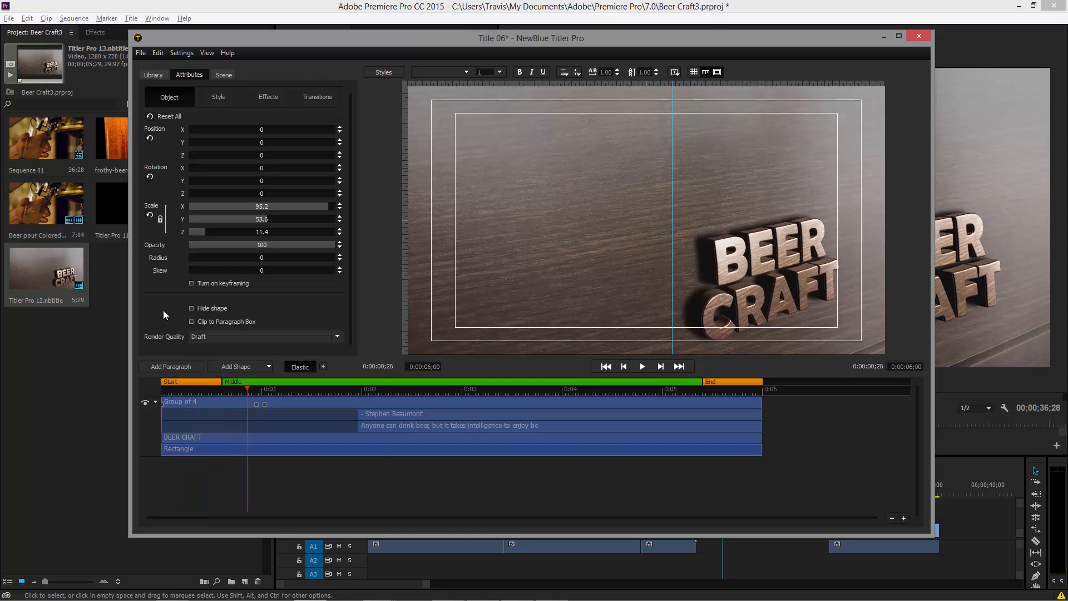
Enable smooth interpolation for the group, set Keyframe 1 to Rotation X -56.8 and Position Y 105.3, and preview the motion.
{"action": "left_click", "coordinate": [284, 403]}
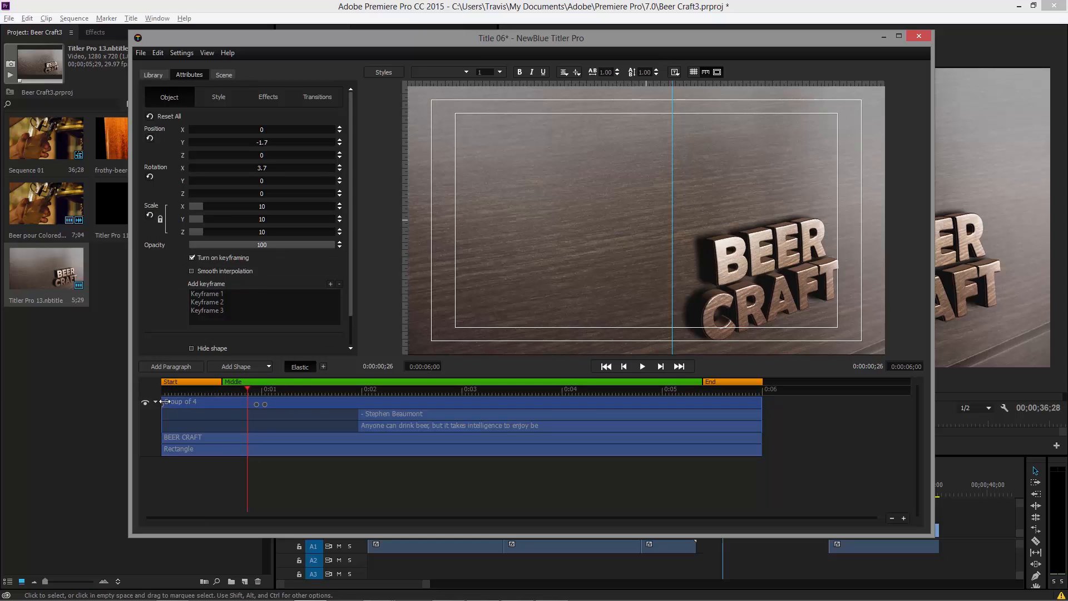
{"action": "left_click", "coordinate": [221, 297]}
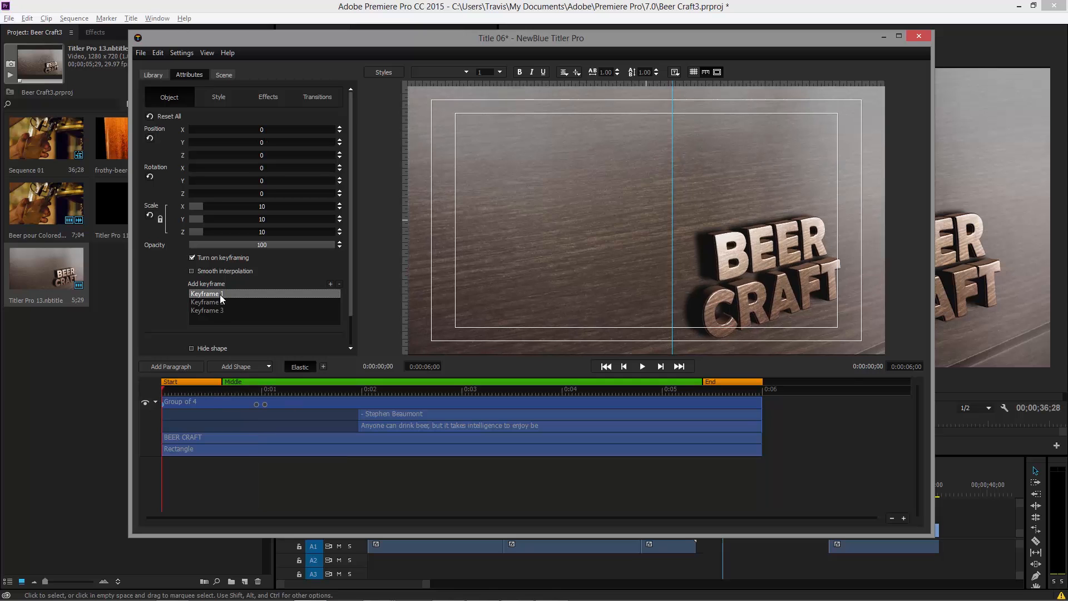
{"action": "left_click", "coordinate": [205, 272]}
{"action": "left_click_drag", "start_coordinate": [265, 169], "coordinate": [272, 145]}
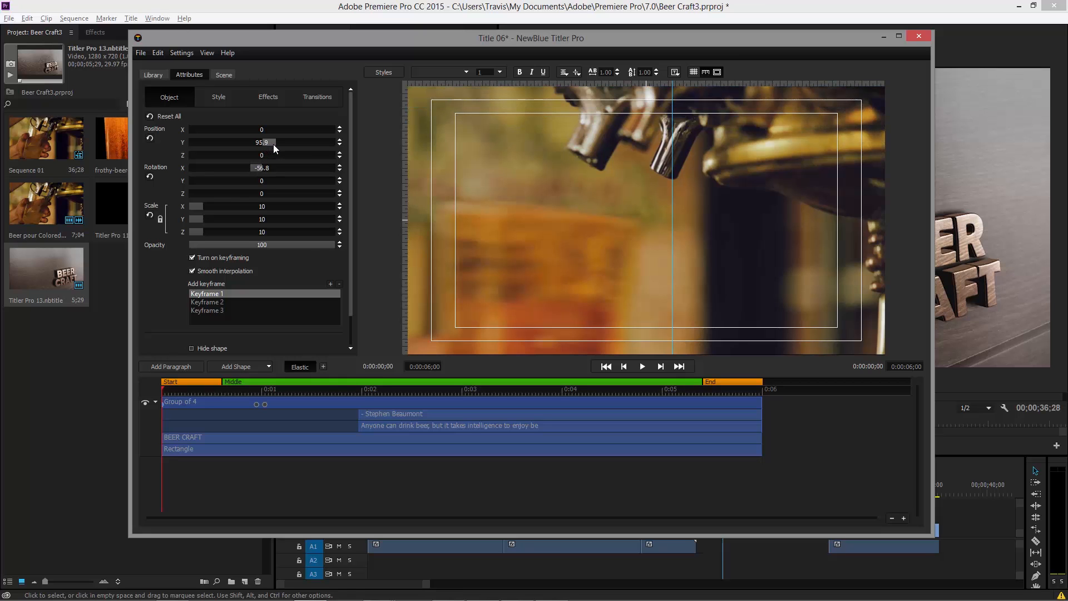
{"action": "left_click", "coordinate": [642, 366]}
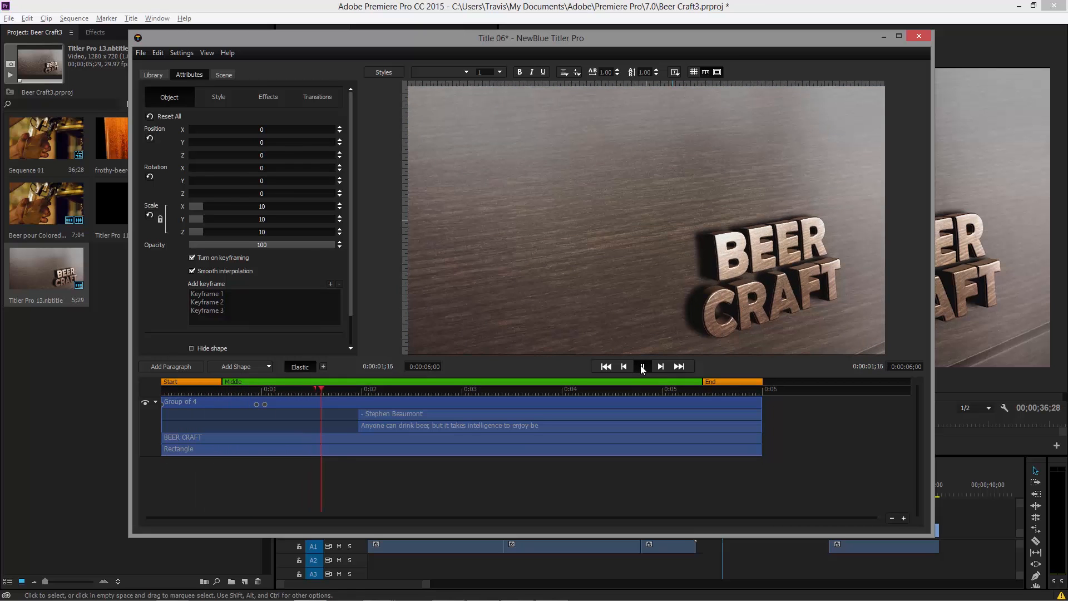
{"action": "left_click", "coordinate": [642, 366]}
Replay the intro, shift the group's second and third keyframes earlier to 0:00:00;23 and 0:00:00;27, and preview the faster motion.
{"action": "left_click", "coordinate": [193, 392]}
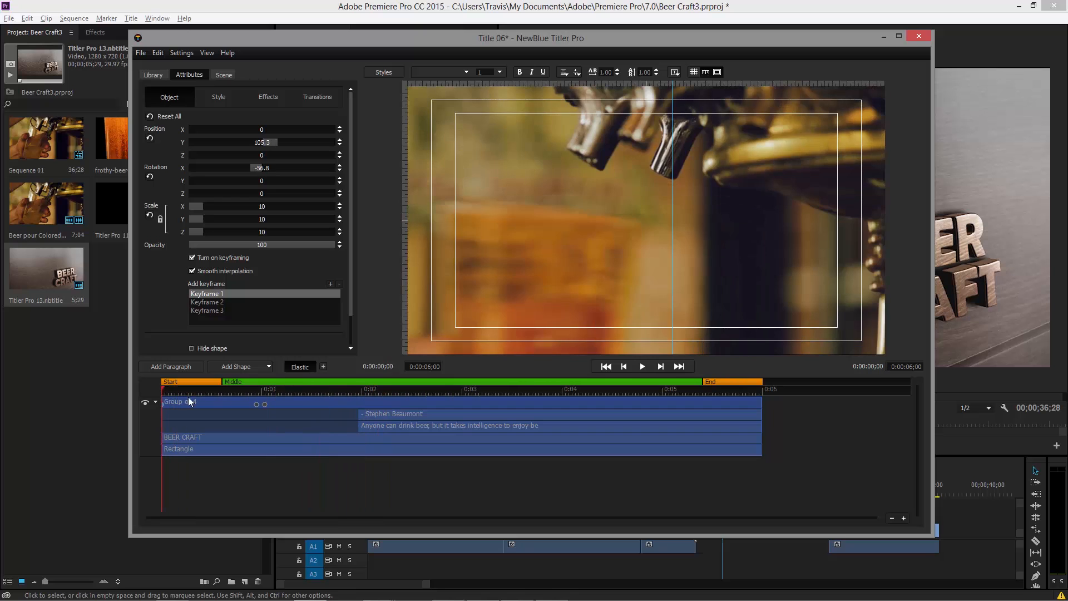
{"action": "left_click", "coordinate": [642, 366]}
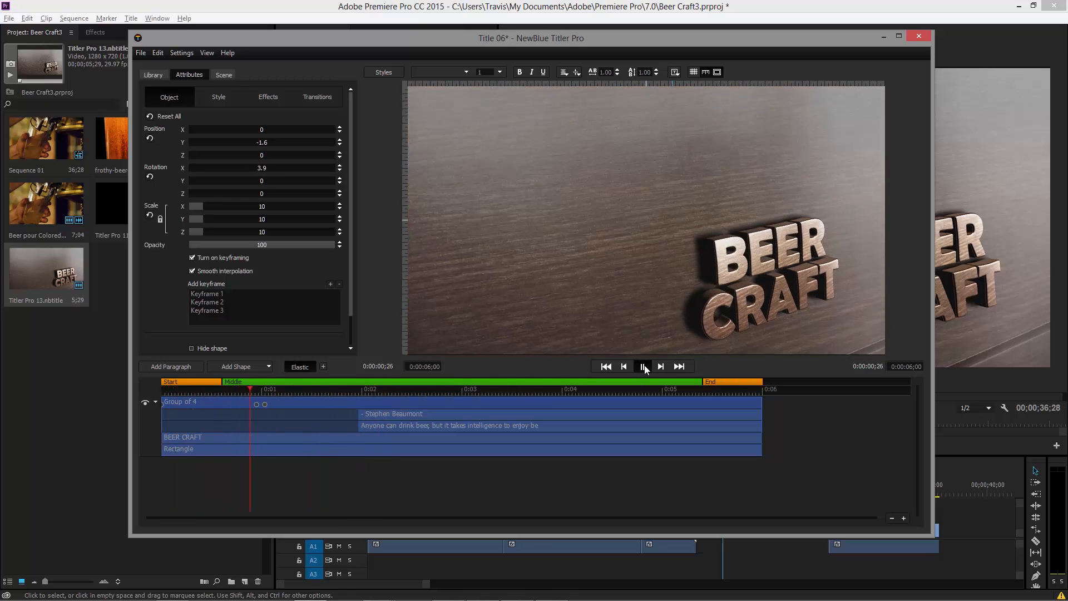
{"action": "left_click", "coordinate": [643, 366]}
{"action": "left_click_drag", "start_coordinate": [256, 406], "coordinate": [155, 394]}
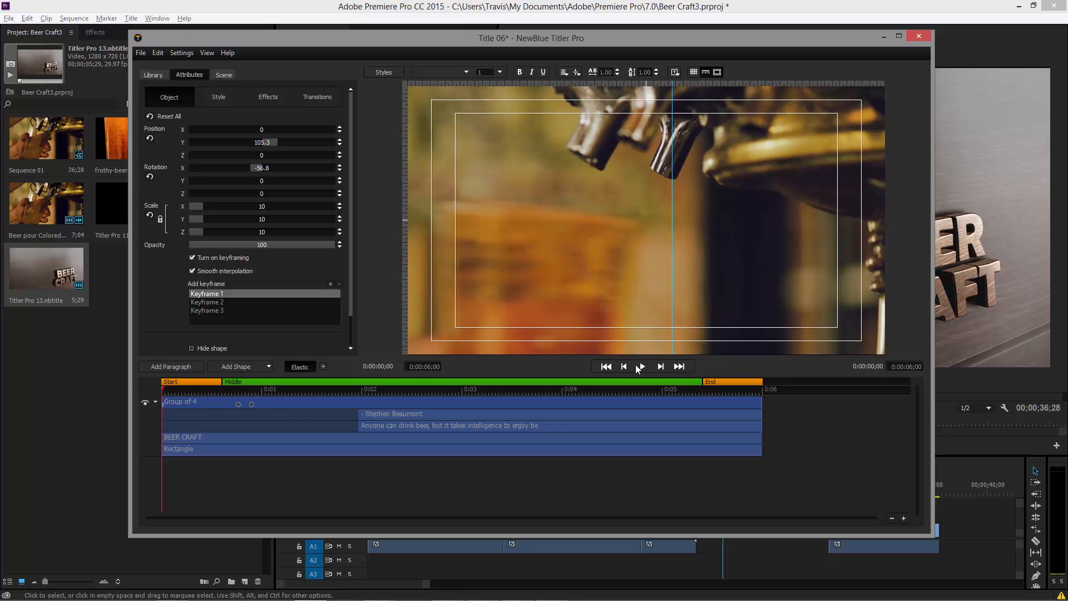
{"action": "left_click", "coordinate": [639, 367]}
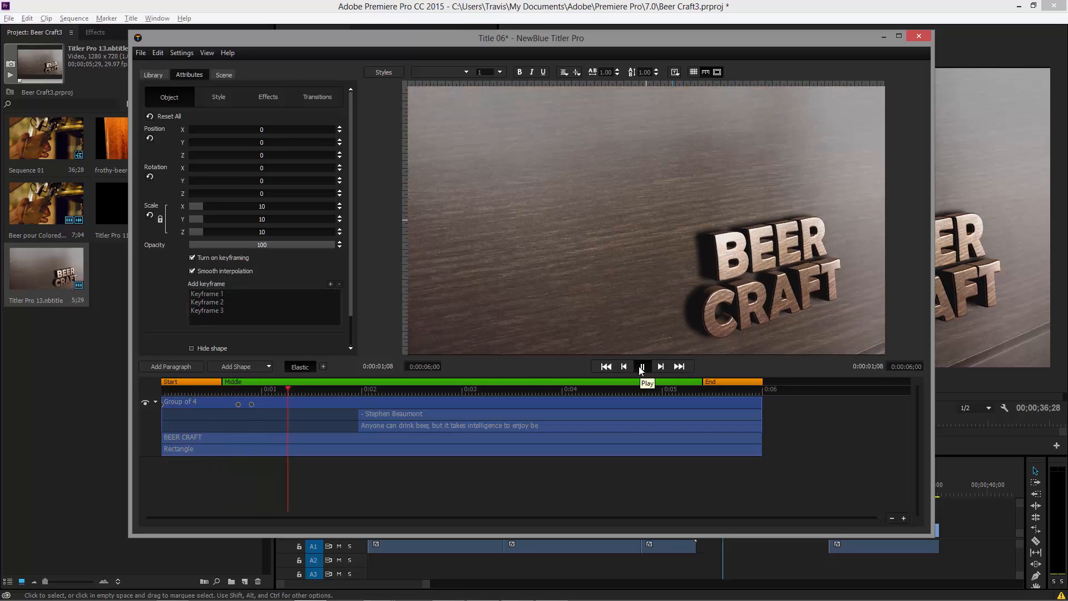
{"action": "left_click", "coordinate": [642, 367]}
Add three group keyframes near the title's end, at 0:00:05;28, 0:00:05;12 and 0:00:05;15.
{"action": "left_click_drag", "start_coordinate": [327, 389], "coordinate": [696, 425]}
{"action": "left_click_drag", "start_coordinate": [683, 423], "coordinate": [755, 419]}
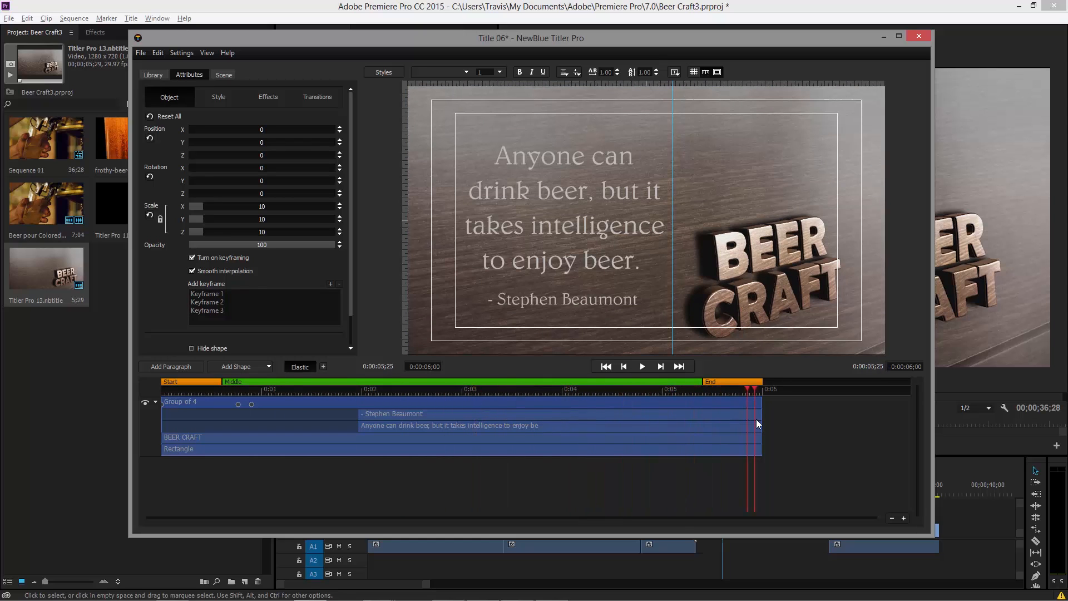
{"action": "left_click", "coordinate": [331, 285]}
{"action": "left_click", "coordinate": [703, 392]}
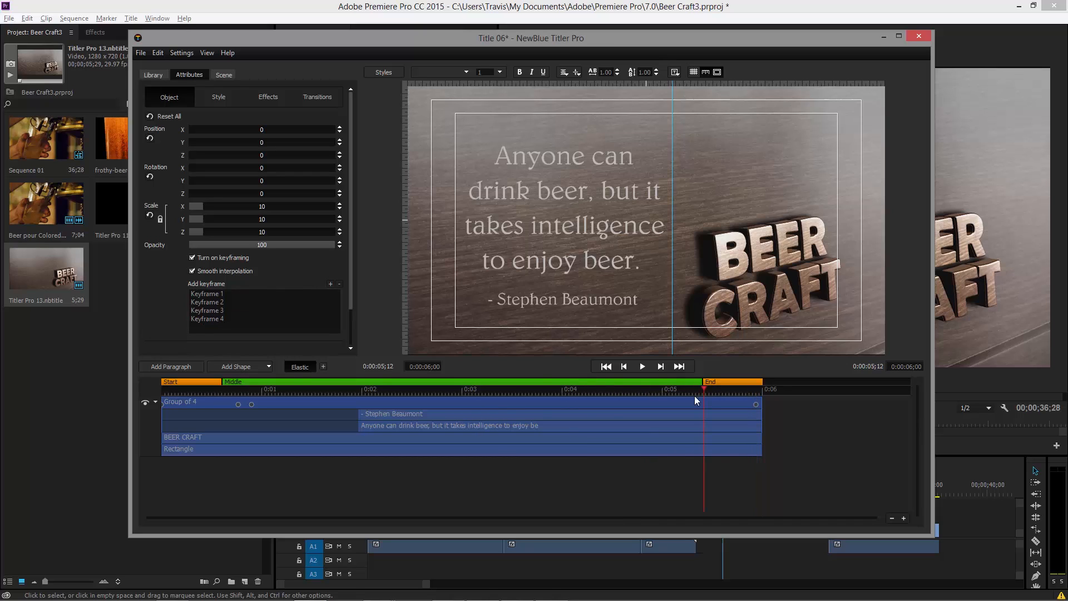
{"action": "left_click", "coordinate": [331, 284]}
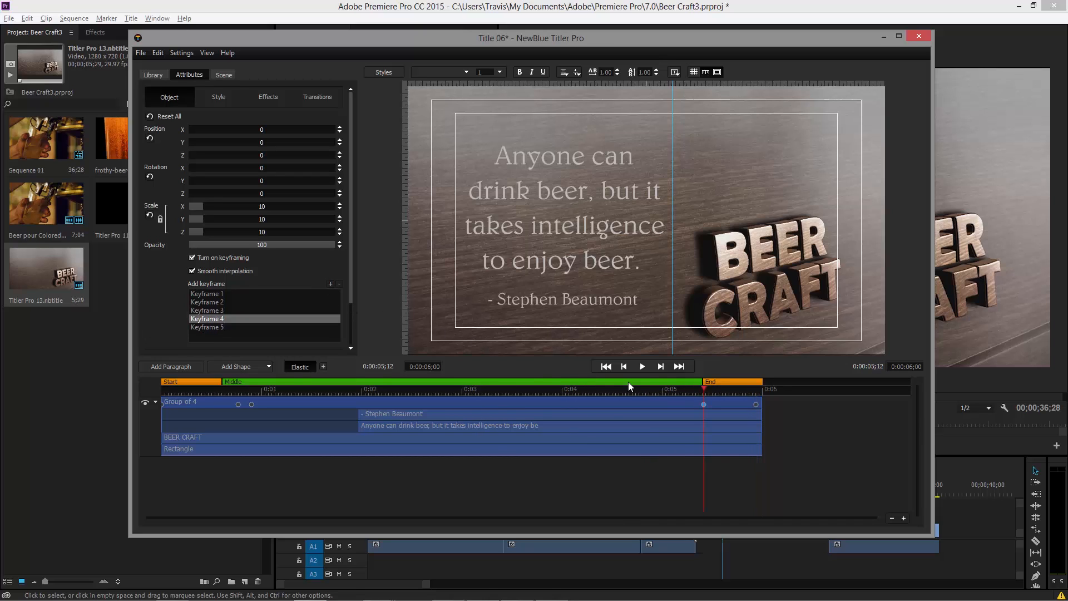
{"action": "left_click", "coordinate": [713, 392]}
{"action": "left_click", "coordinate": [331, 284]}
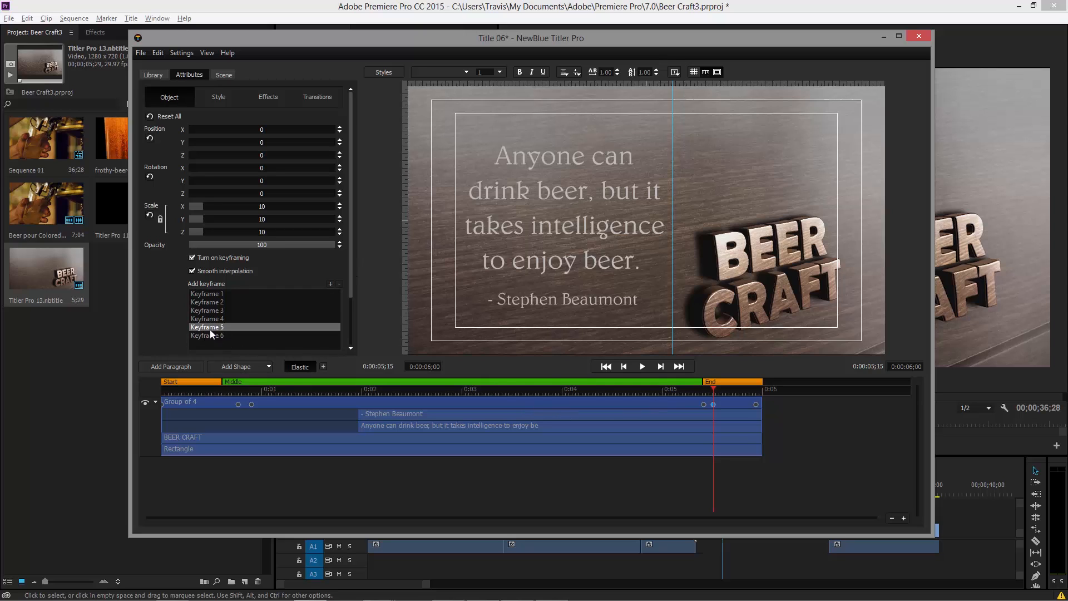
Copy the values of Keyframe 1 and paste them into Keyframe 6 so the exit mirrors the entrance.
{"action": "left_click", "coordinate": [214, 295]}
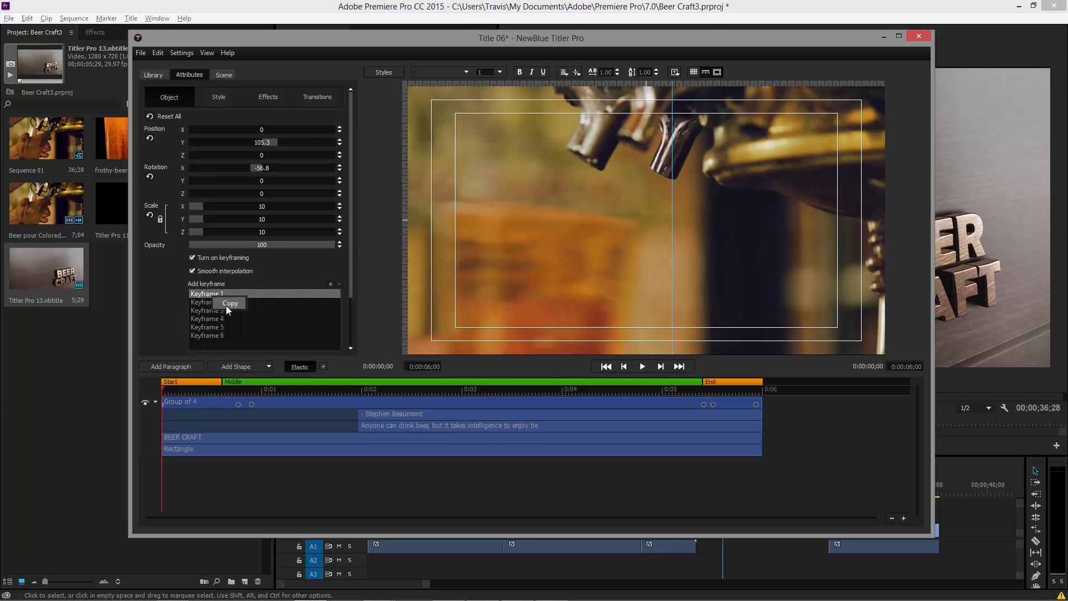
{"action": "left_click", "coordinate": [226, 304]}
{"action": "right_click", "coordinate": [210, 335]}
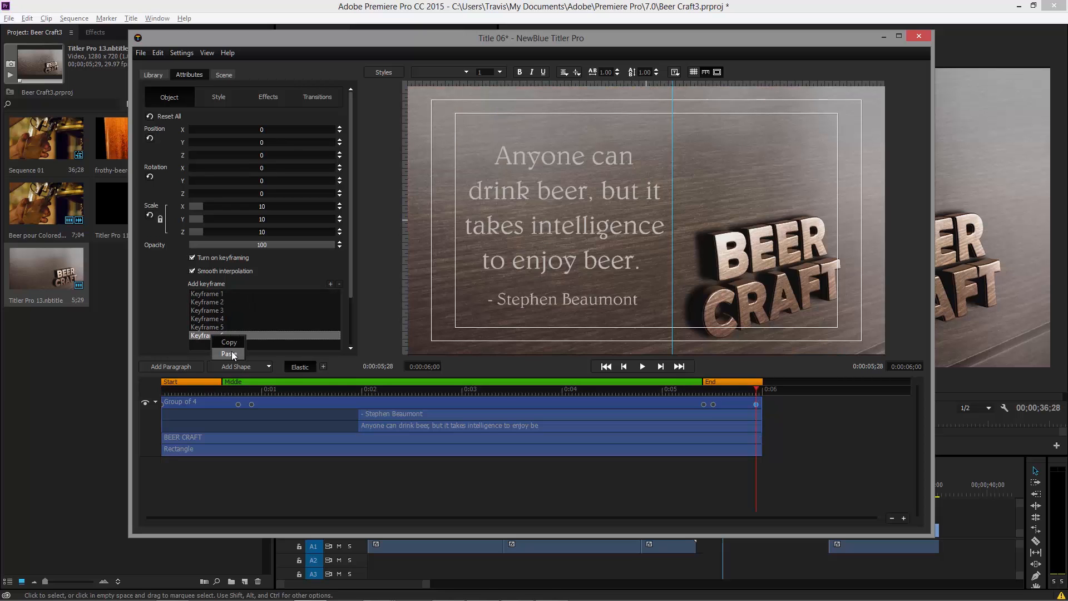
{"action": "left_click", "coordinate": [229, 353]}
Copy the values of Keyframe 2 into Keyframe 5 and those of Keyframe 3 into Keyframe 4.
{"action": "left_click", "coordinate": [213, 302]}
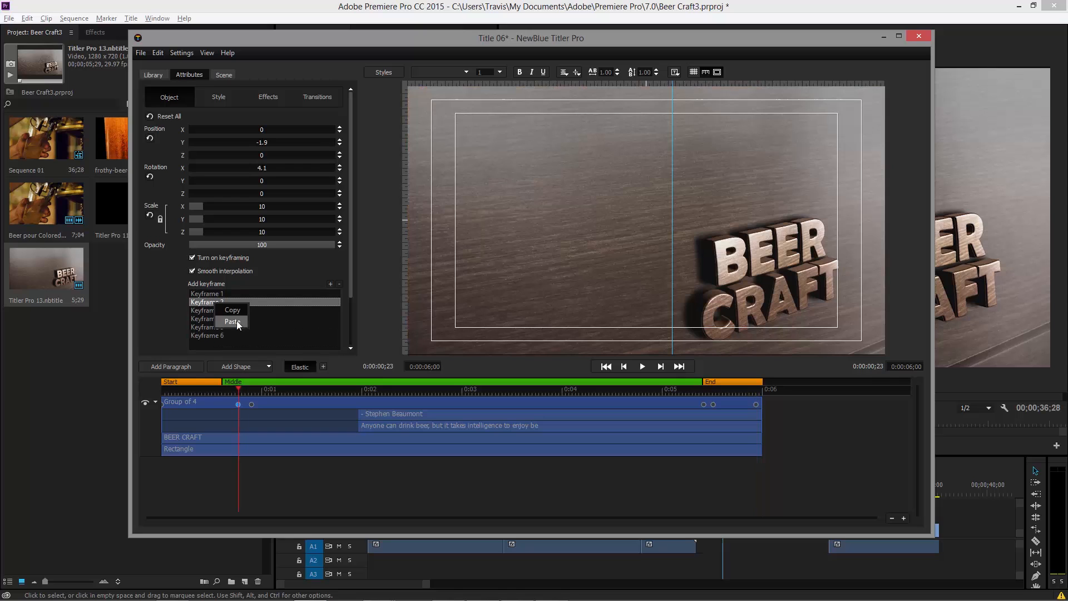
{"action": "left_click", "coordinate": [218, 326]}
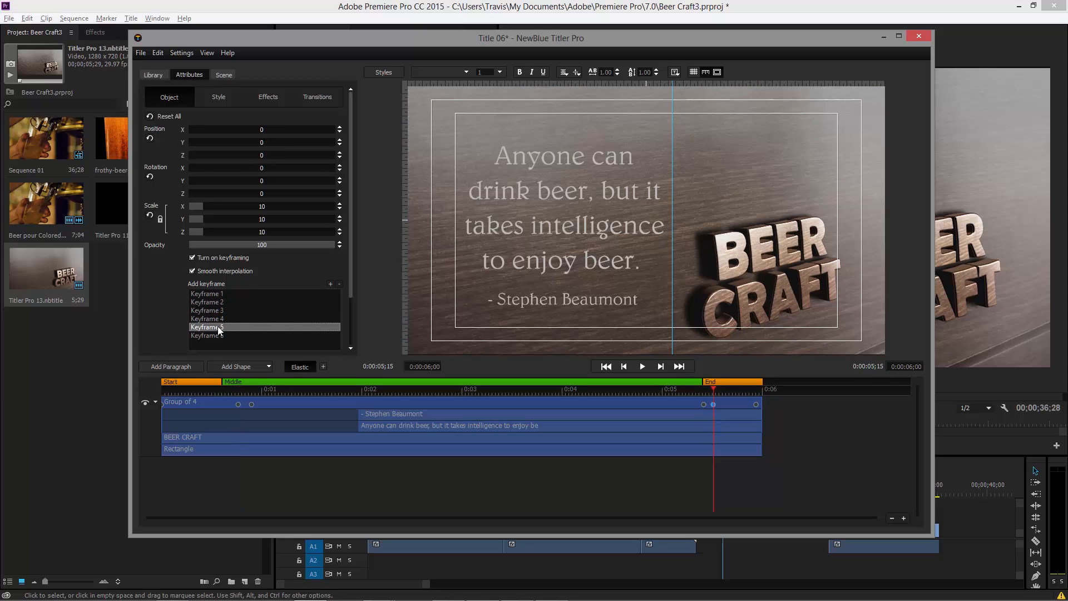
{"action": "left_click", "coordinate": [237, 345]}
{"action": "left_click", "coordinate": [219, 311]}
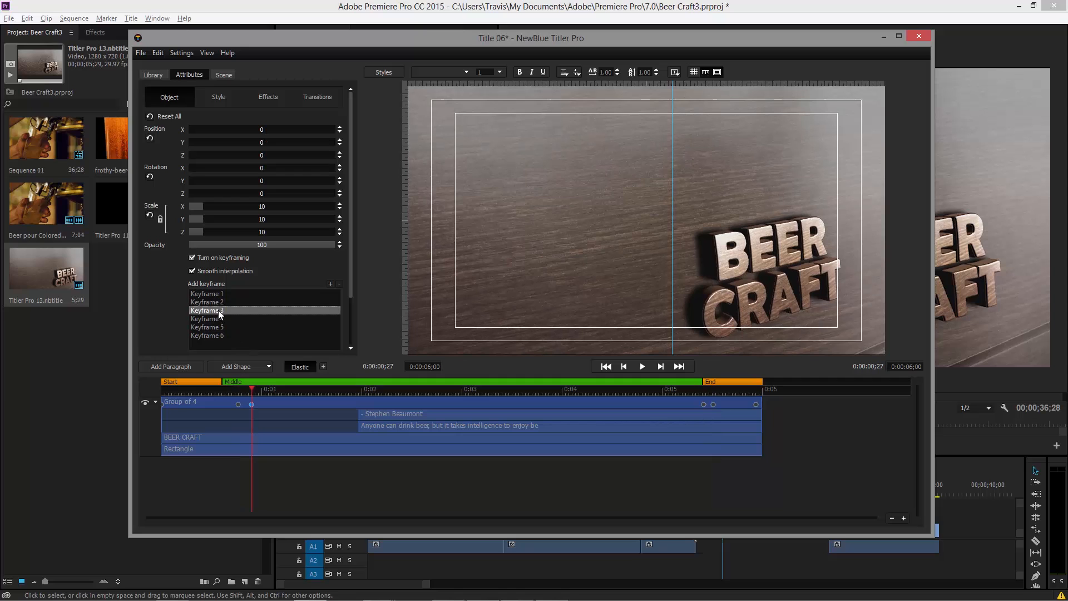
{"action": "right_click", "coordinate": [220, 314]}
{"action": "left_click", "coordinate": [218, 319]}
{"action": "right_click", "coordinate": [218, 319]}
{"action": "left_click", "coordinate": [238, 339]}
Play back the title's complete entrance and exit animation from the start.
{"action": "left_click_drag", "start_coordinate": [378, 388], "coordinate": [127, 384]}
{"action": "key", "text": "space"}
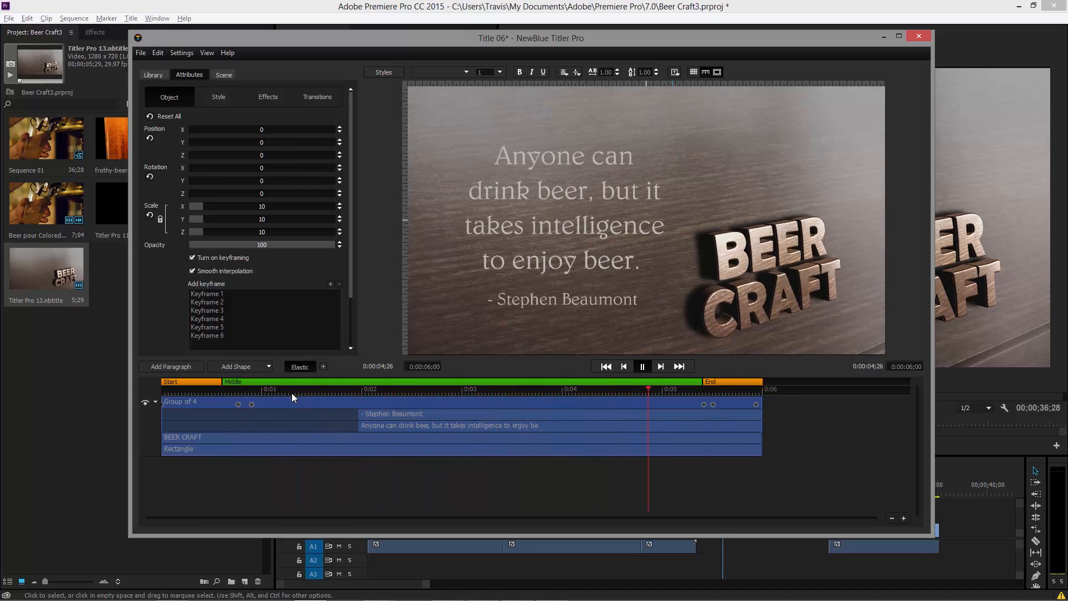
{"action": "key", "text": "space"}
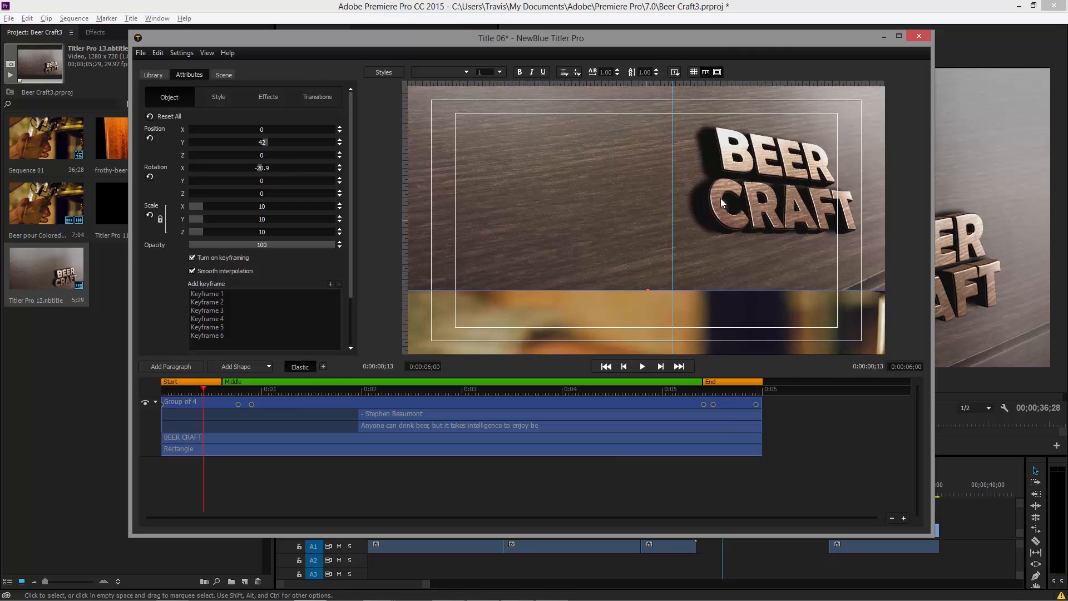
Close the title editor, then reopen the Titler Pro 13 clip from the sequence for editing.
{"action": "left_click", "coordinate": [915, 39]}
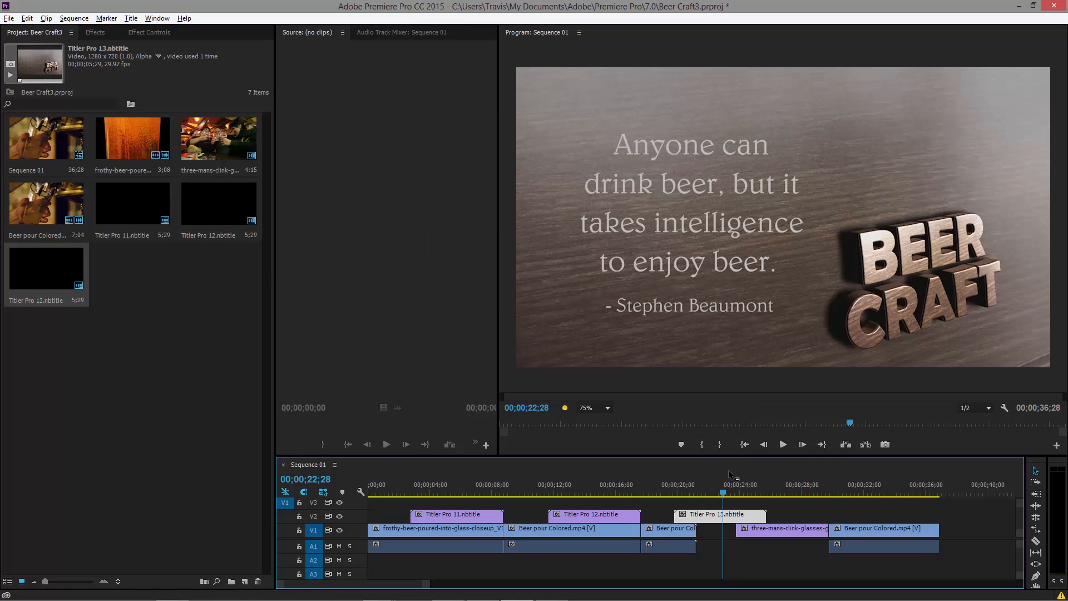
{"action": "mouse_move", "coordinate": [722, 494]}
{"action": "left_mouse_down"}
{"action": "mouse_move", "coordinate": [678, 497]}
{"action": "mouse_move", "coordinate": [738, 495]}
{"action": "mouse_move", "coordinate": [721, 495]}
{"action": "left_mouse_up"}
{"action": "double_click", "coordinate": [712, 519]}
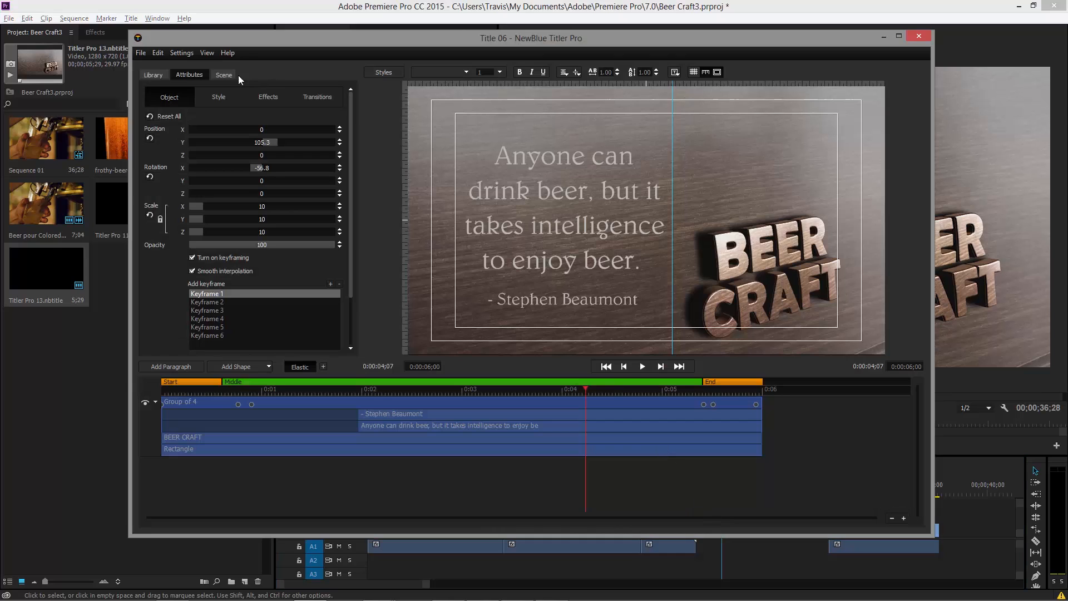
Turn off always opening to Title Designer, then close the editor and reopen the Titler Pro 13 clip from the sequence.
{"action": "left_click", "coordinate": [188, 54]}
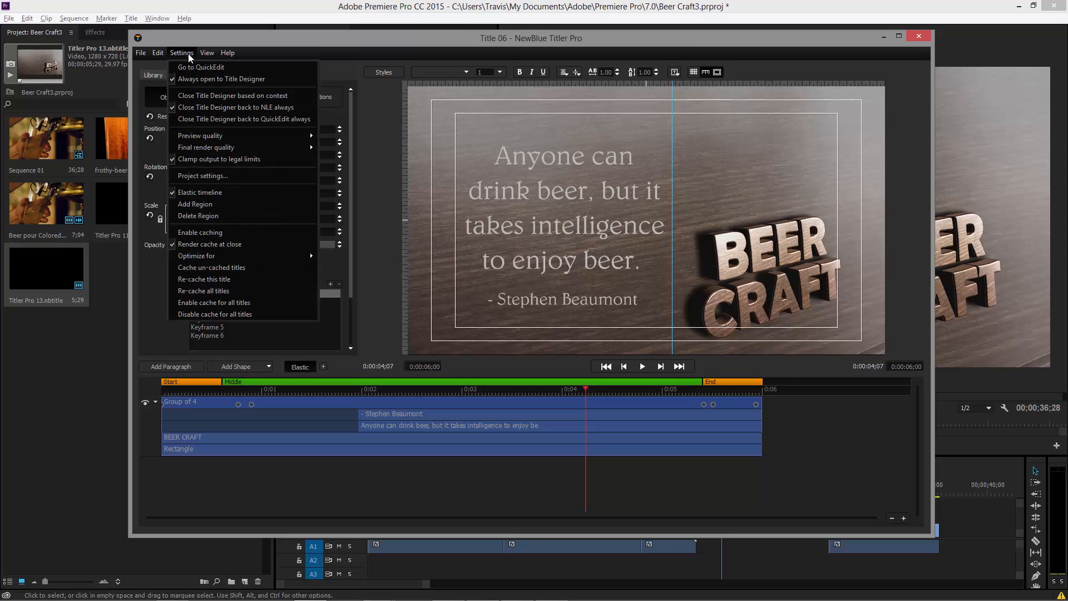
{"action": "left_click", "coordinate": [220, 81]}
{"action": "left_click", "coordinate": [919, 37]}
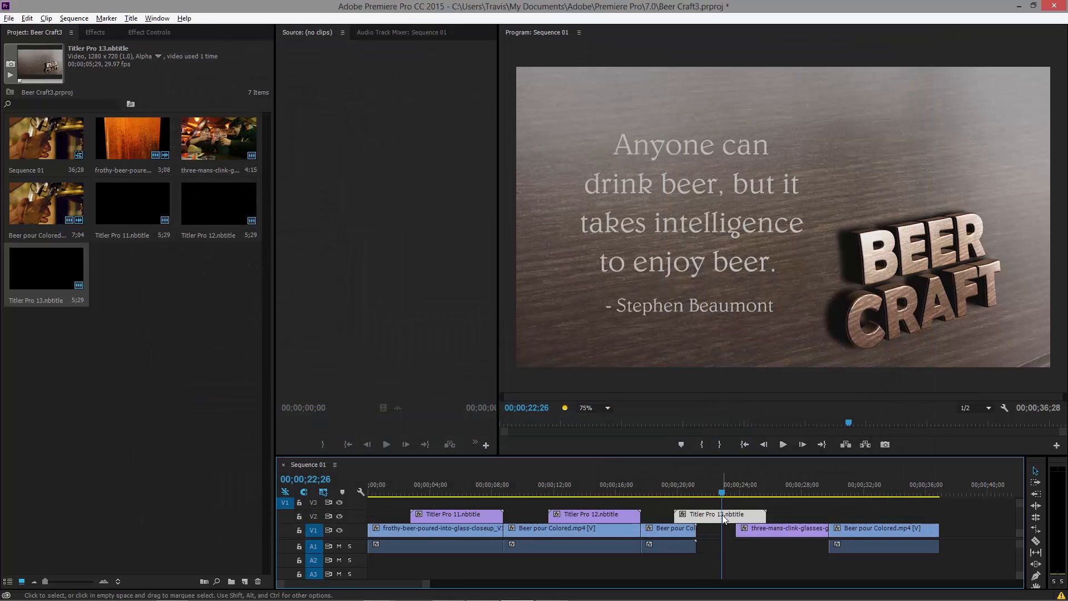
{"action": "double_click", "coordinate": [722, 515]}
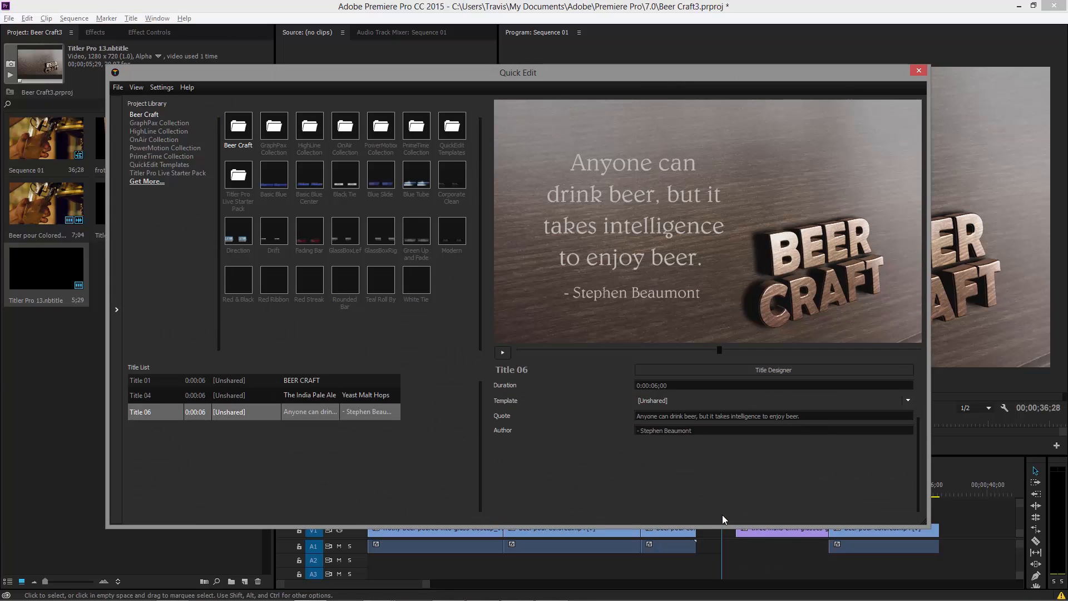
{"action": "left_click", "coordinate": [170, 89]}
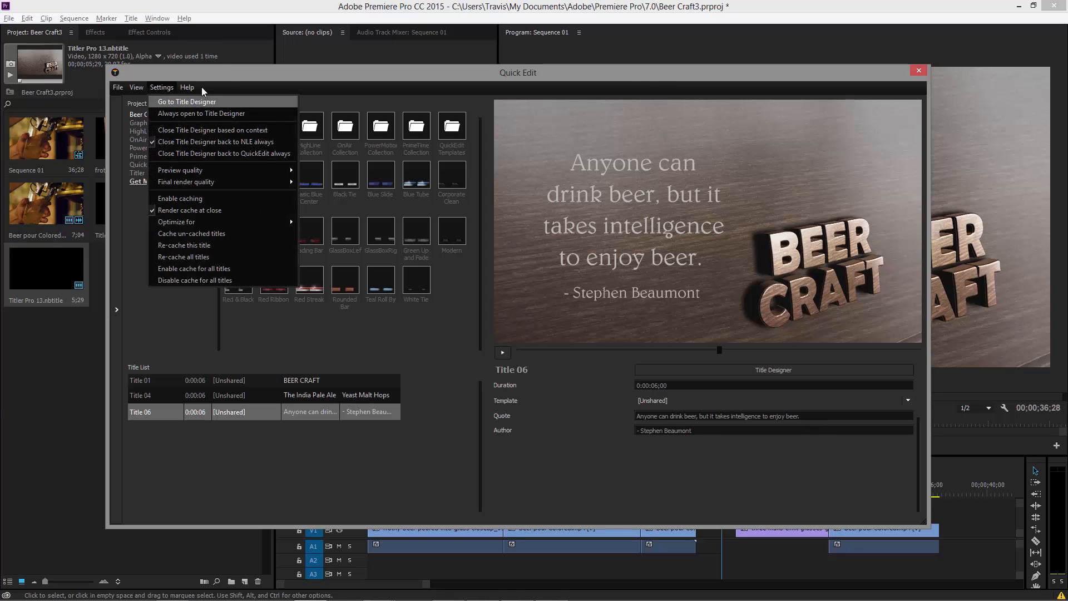
{"action": "left_click", "coordinate": [211, 72]}
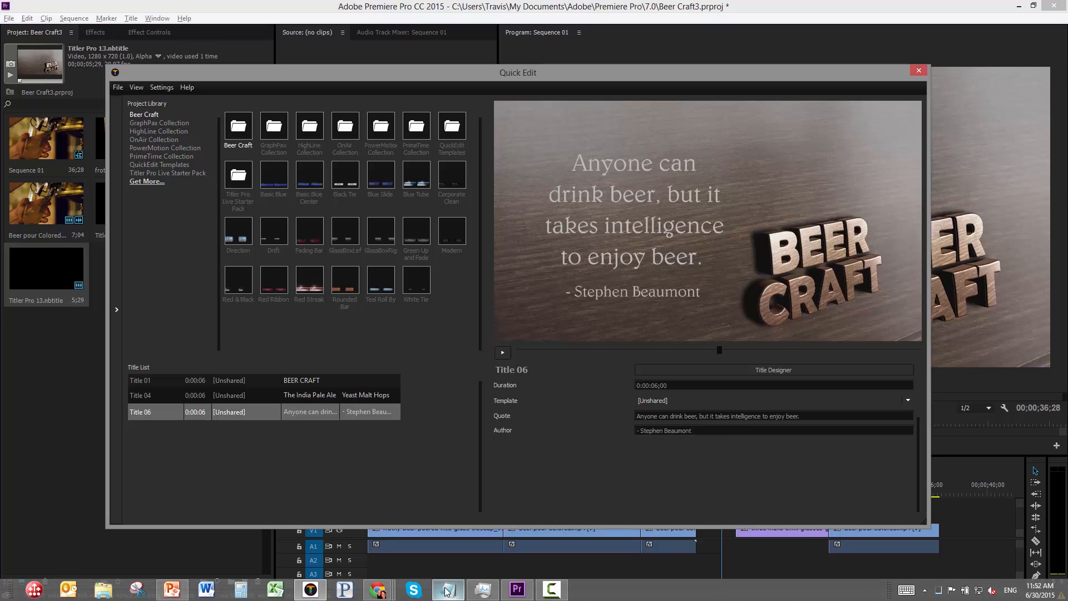
Replace Title 06's Quote text with the "I am a firm believer in the people" passage copied from Beer Quotes.txt in Notepad.
{"action": "left_click", "coordinate": [448, 589]}
{"action": "left_click", "coordinate": [603, 342]}
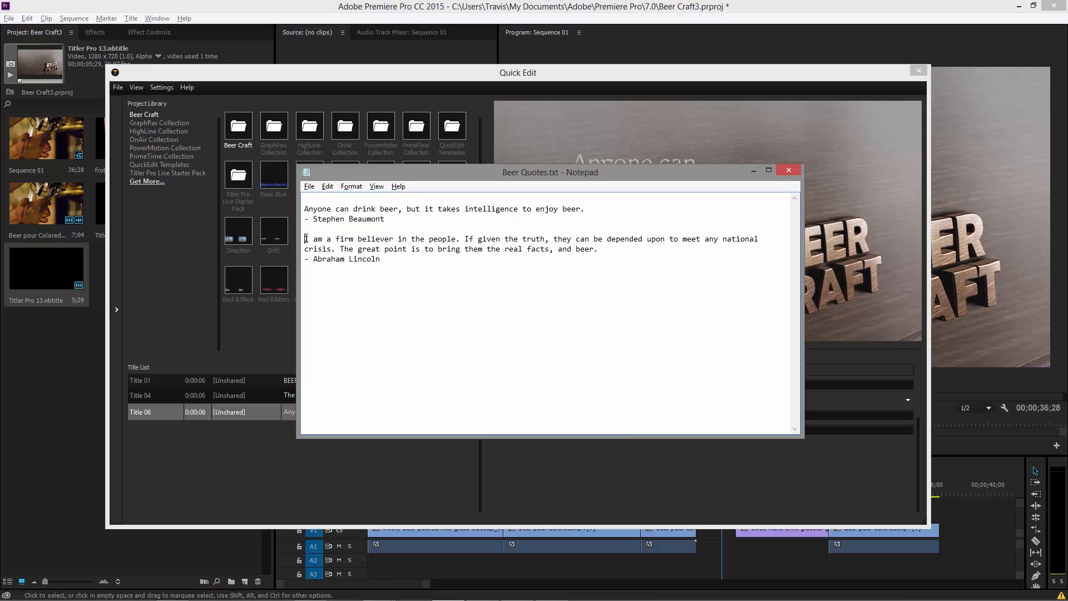
{"action": "left_click_drag", "start_coordinate": [304, 238], "coordinate": [605, 253]}
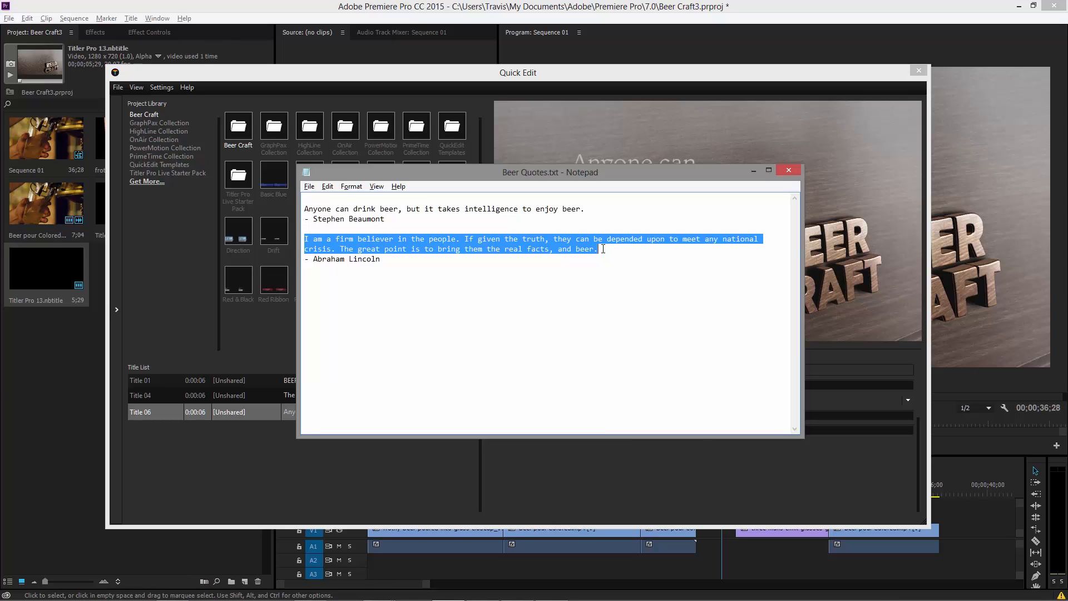
{"action": "left_click", "coordinate": [627, 77]}
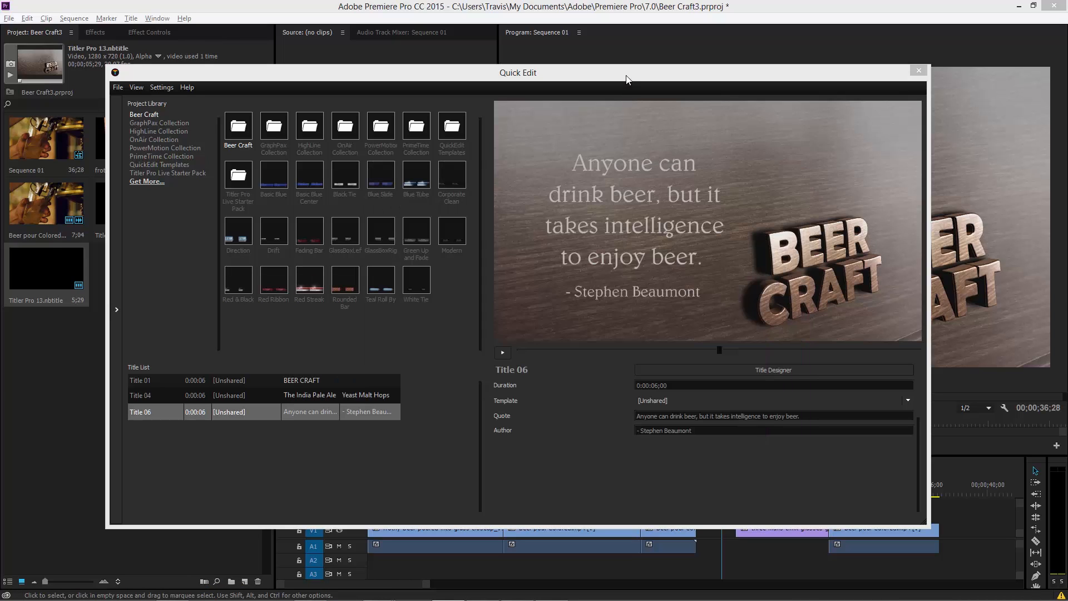
{"action": "double_click", "coordinate": [713, 416]}
{"action": "key", "text": "ctrl+a"}
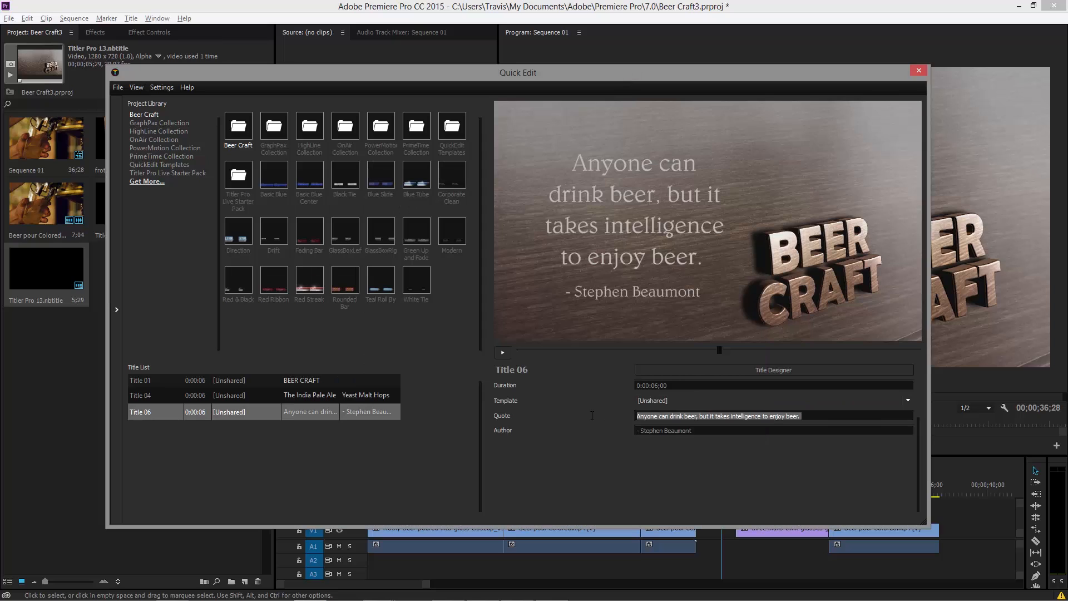
{"action": "key", "text": "ctrl+v"}
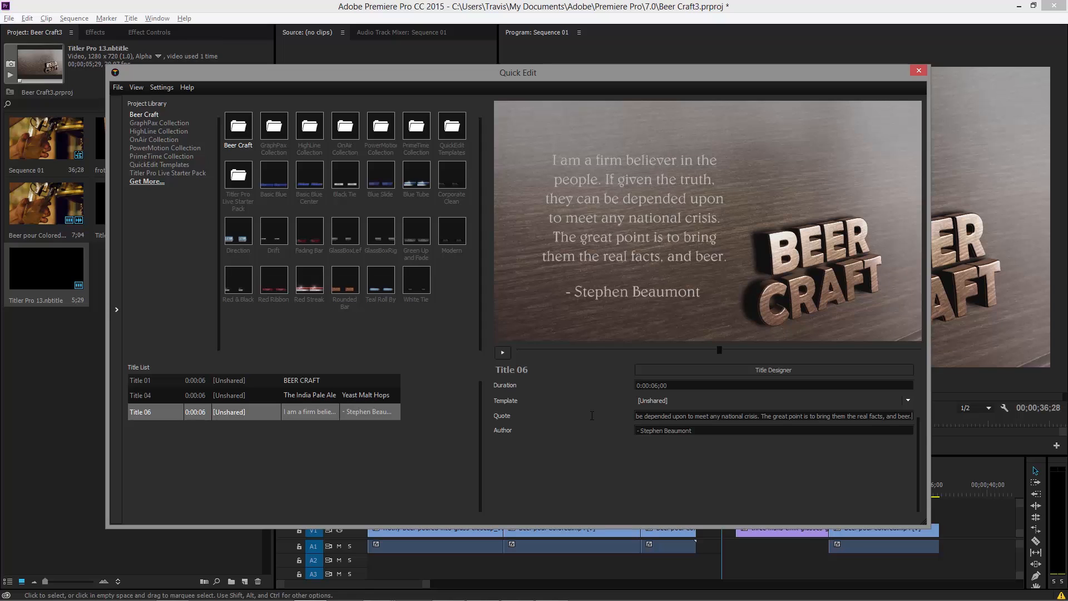
Copy the "- Abraham Lincoln" line from Beer Quotes.txt and paste it over Title 06's Author text.
{"action": "mouse_move", "coordinate": [526, 599]}
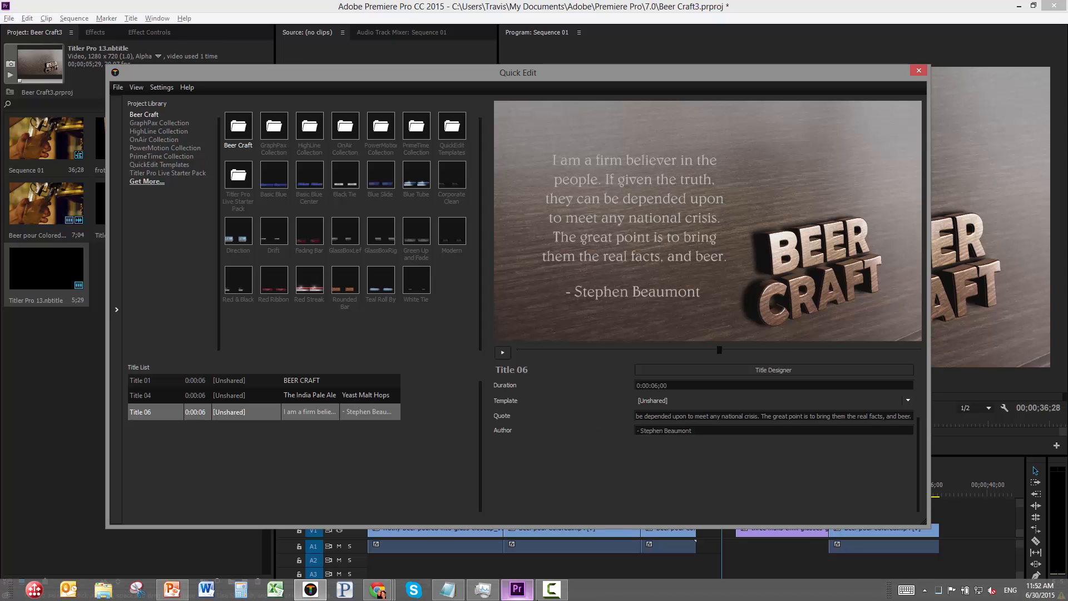
{"action": "left_click", "coordinate": [443, 596]}
{"action": "left_click", "coordinate": [455, 298]}
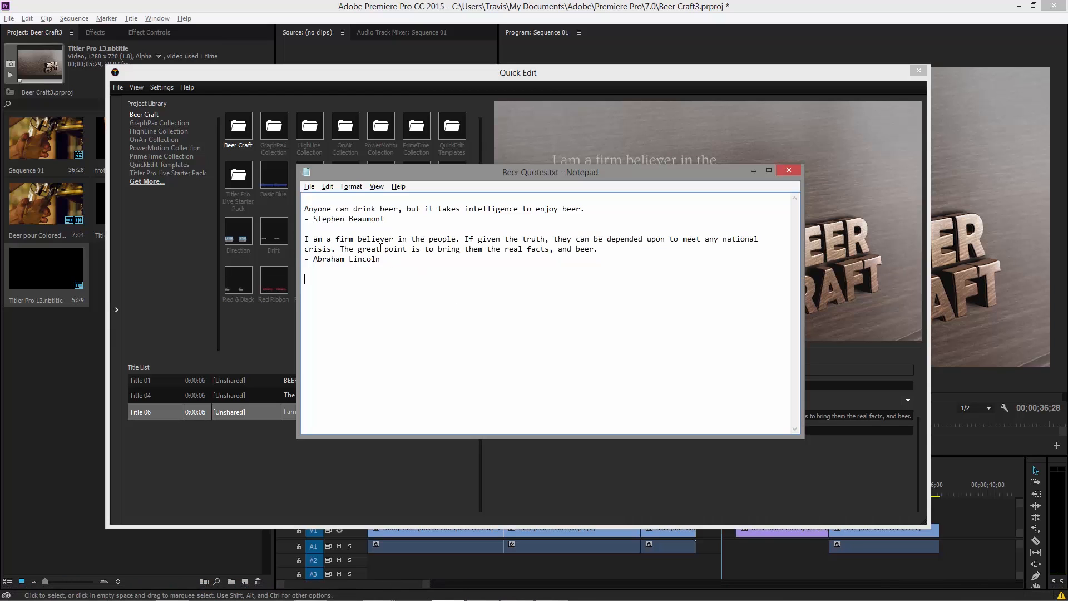
{"action": "left_click_drag", "start_coordinate": [382, 259], "coordinate": [288, 252]}
{"action": "left_click_drag", "start_coordinate": [381, 259], "coordinate": [300, 258]}
{"action": "key", "text": "ctrl+c"}
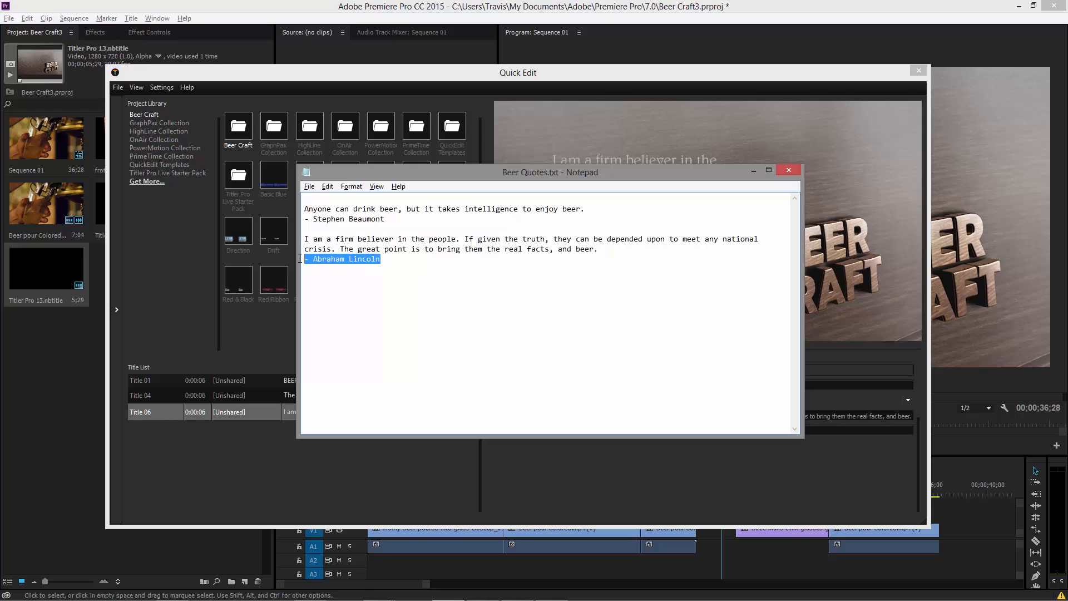
{"action": "left_click", "coordinate": [585, 73]}
{"action": "left_click_drag", "start_coordinate": [702, 434], "coordinate": [586, 431]}
{"action": "key", "text": "ctrl+v"}
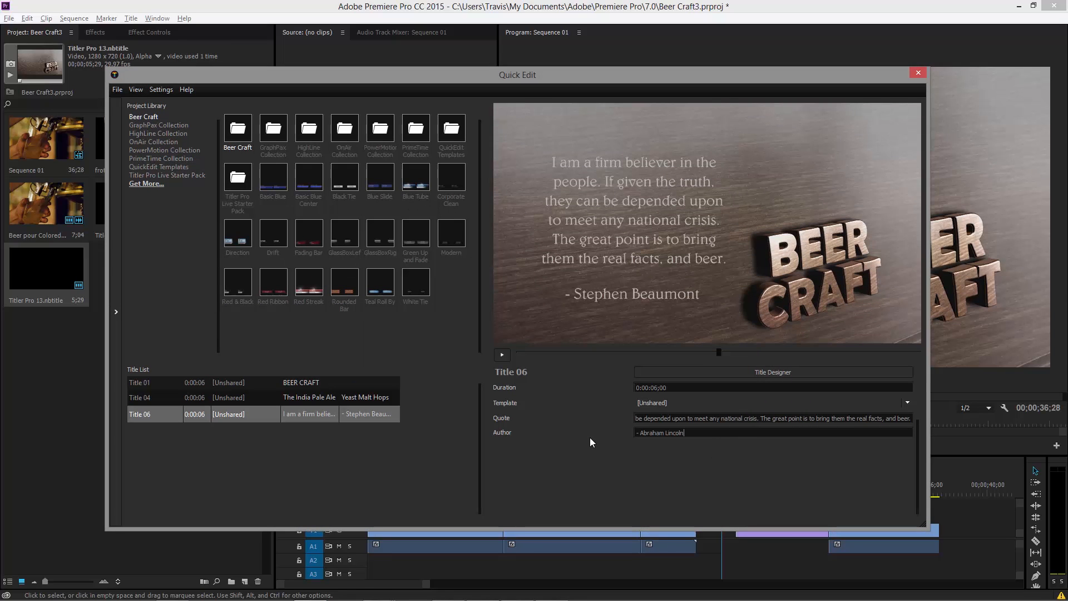